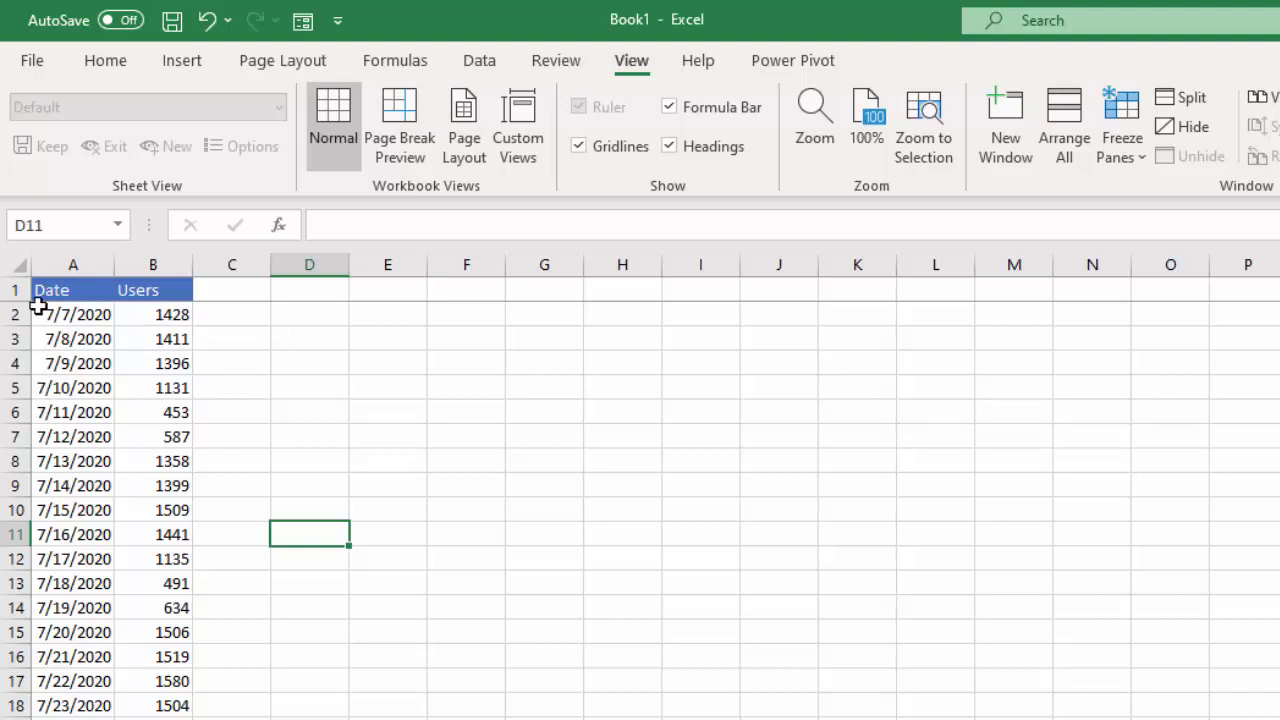
Select the Date and Users data (A1:B31) and insert a 2-D line chart titled Users.
left_click(34, 290)
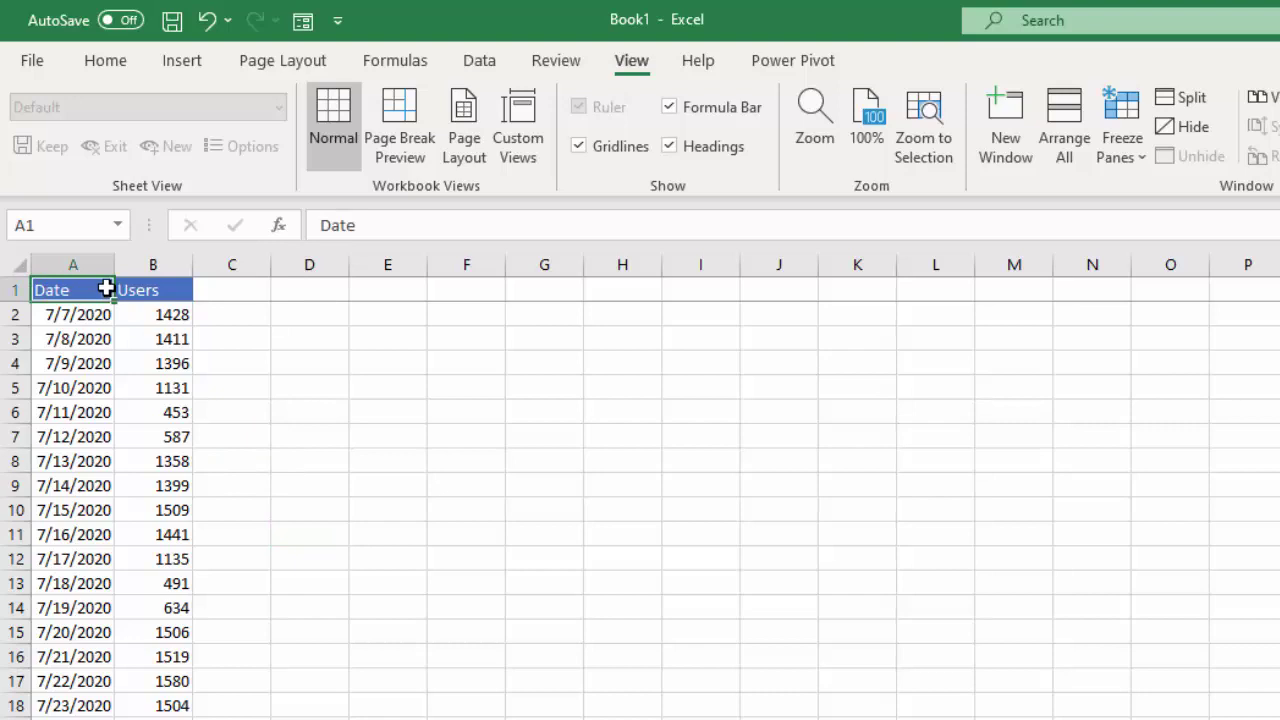
left_click(142, 410)
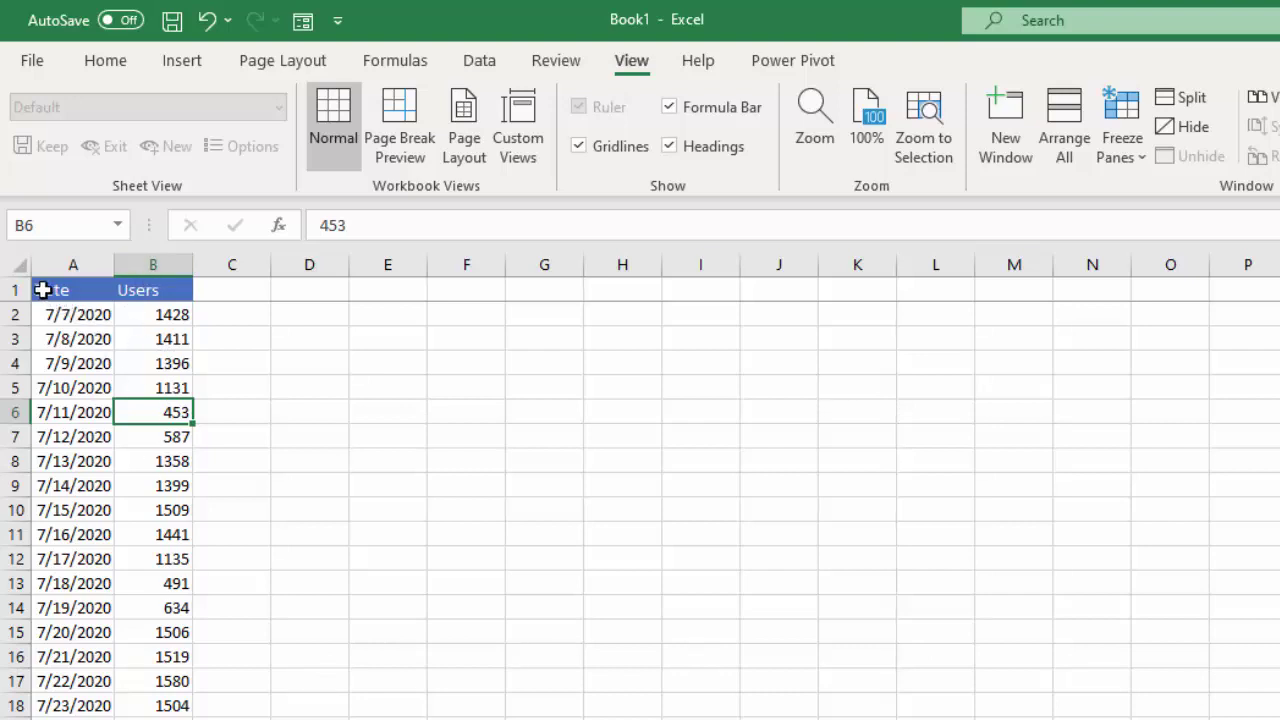
left_click_drag(43, 290, 150, 718)
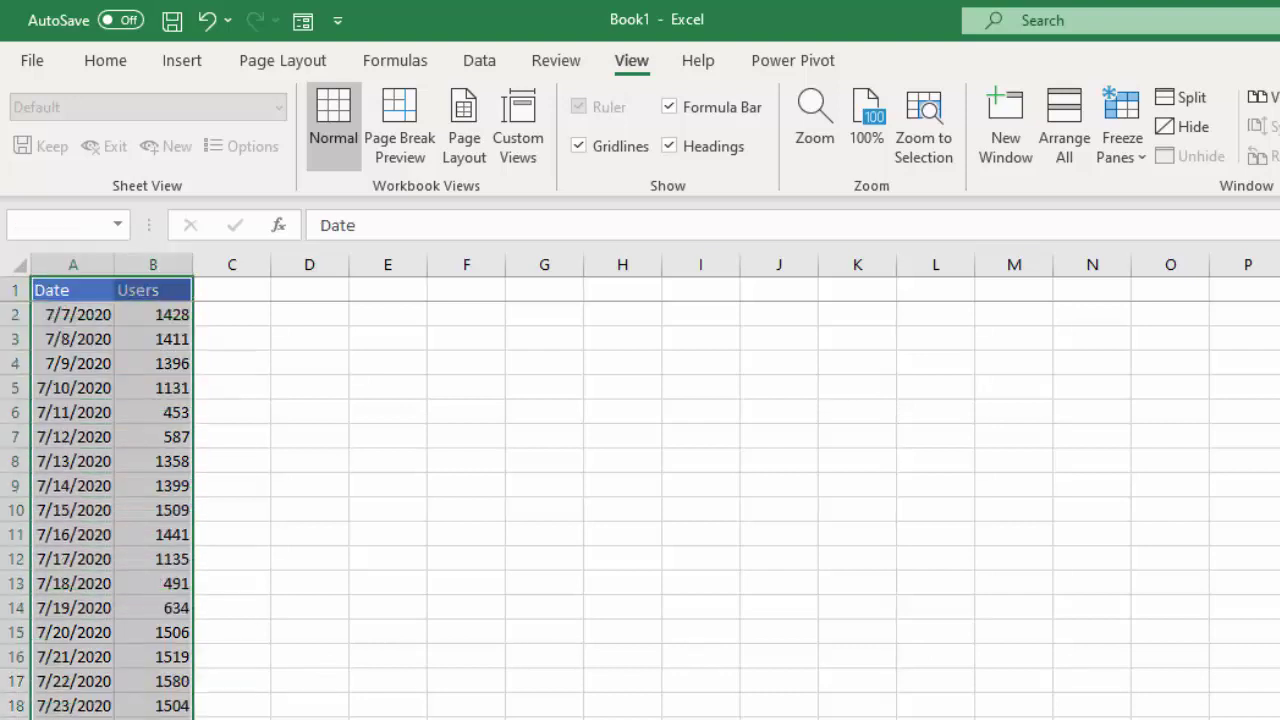
left_click(178, 64)
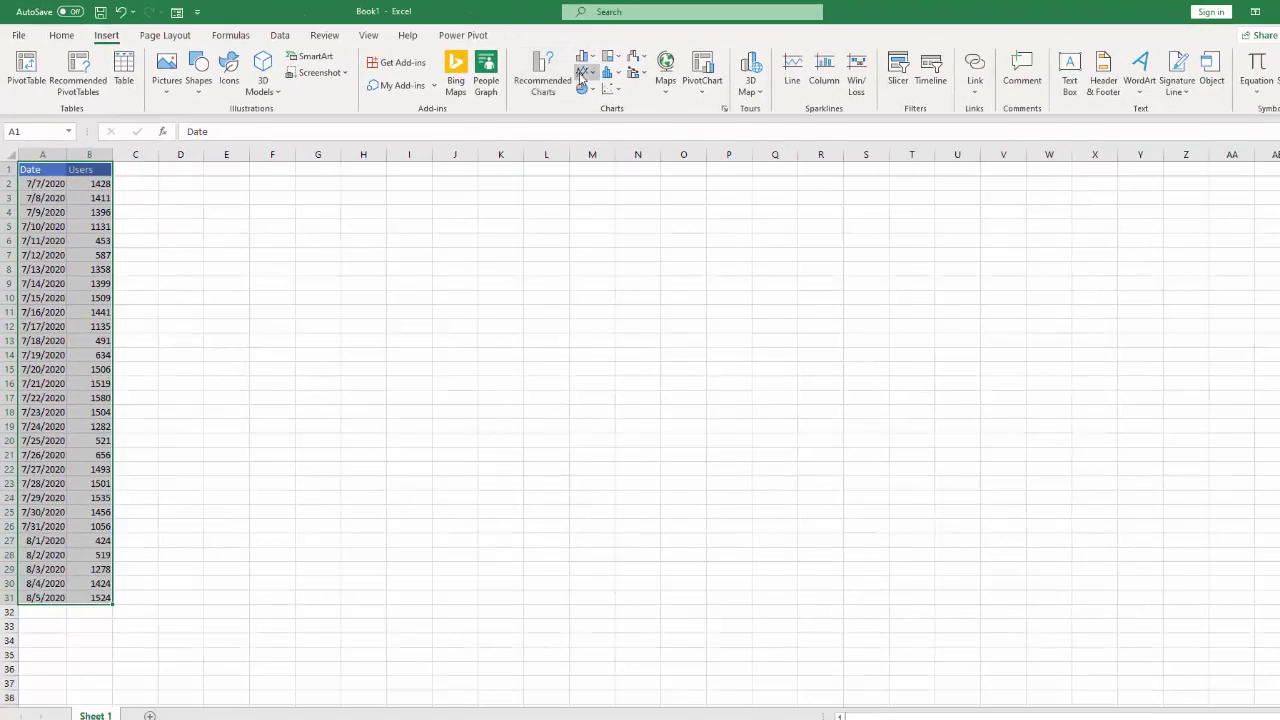
left_click(994, 122)
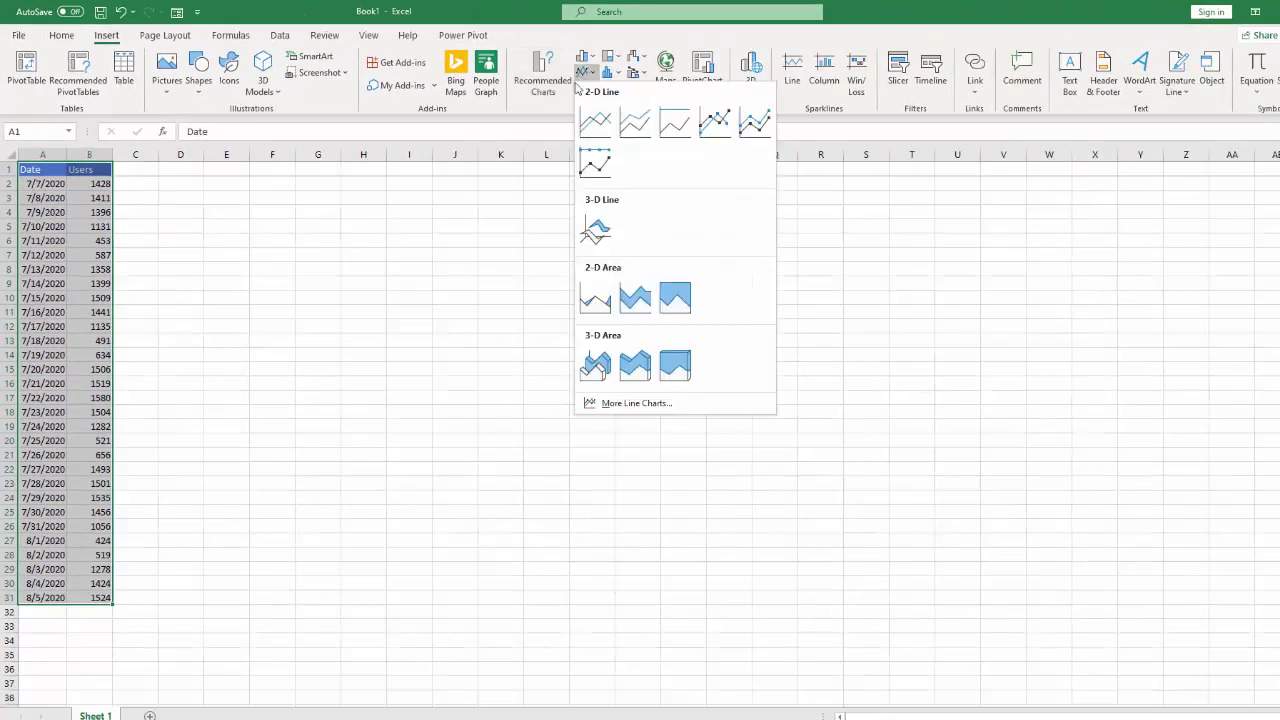
left_click(595, 122)
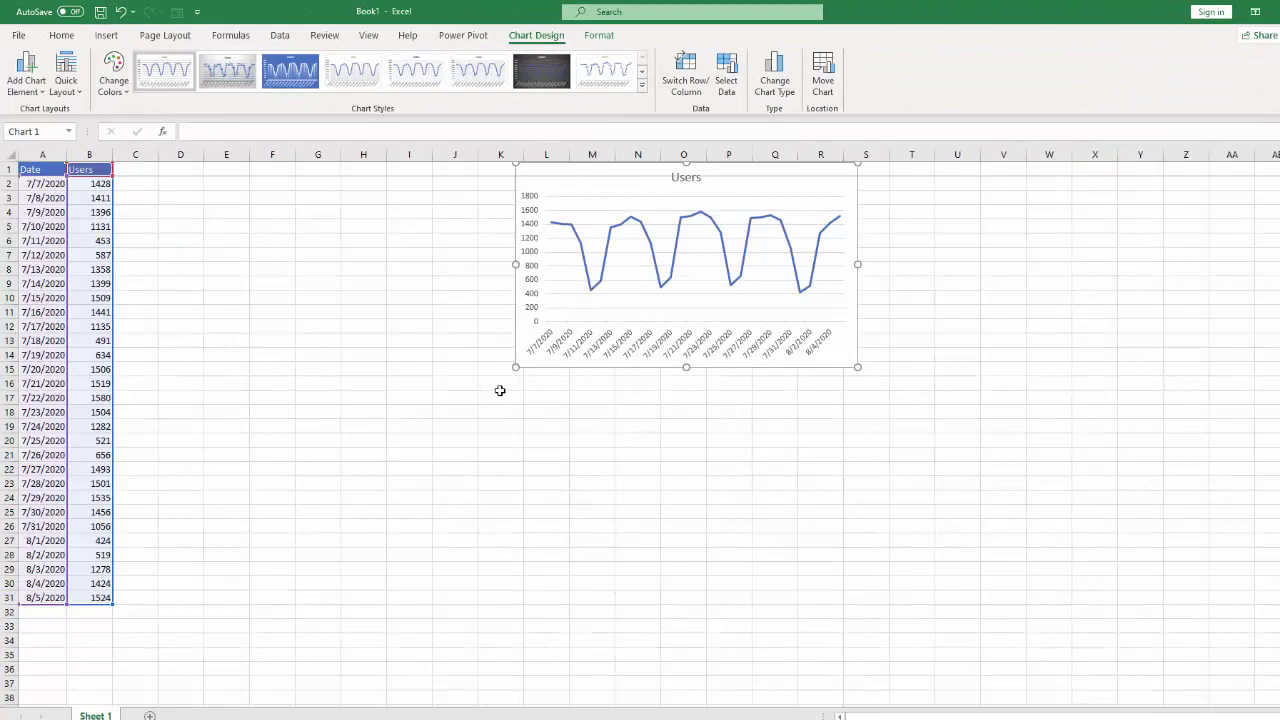
Move the Users chart lower on the sheet and deselect it.
left_click_drag(580, 194, 569, 274)
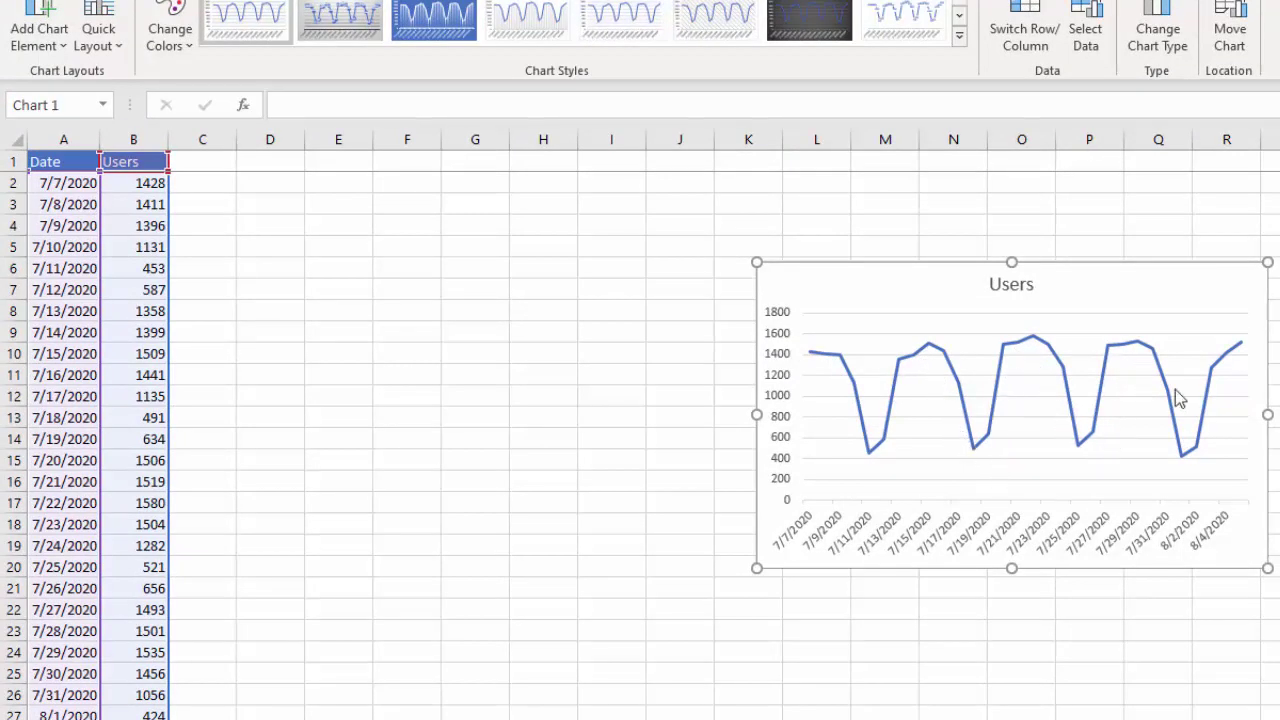
mouse_move(1180, 456)
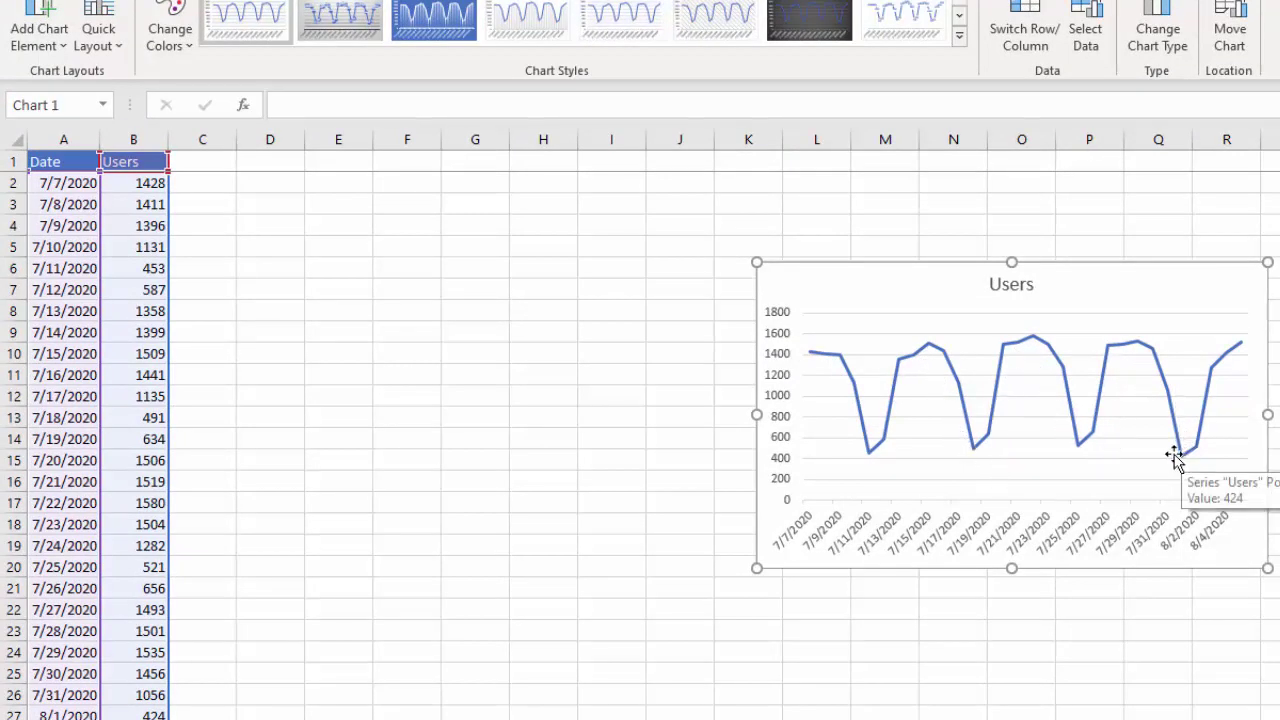
left_click(475, 481)
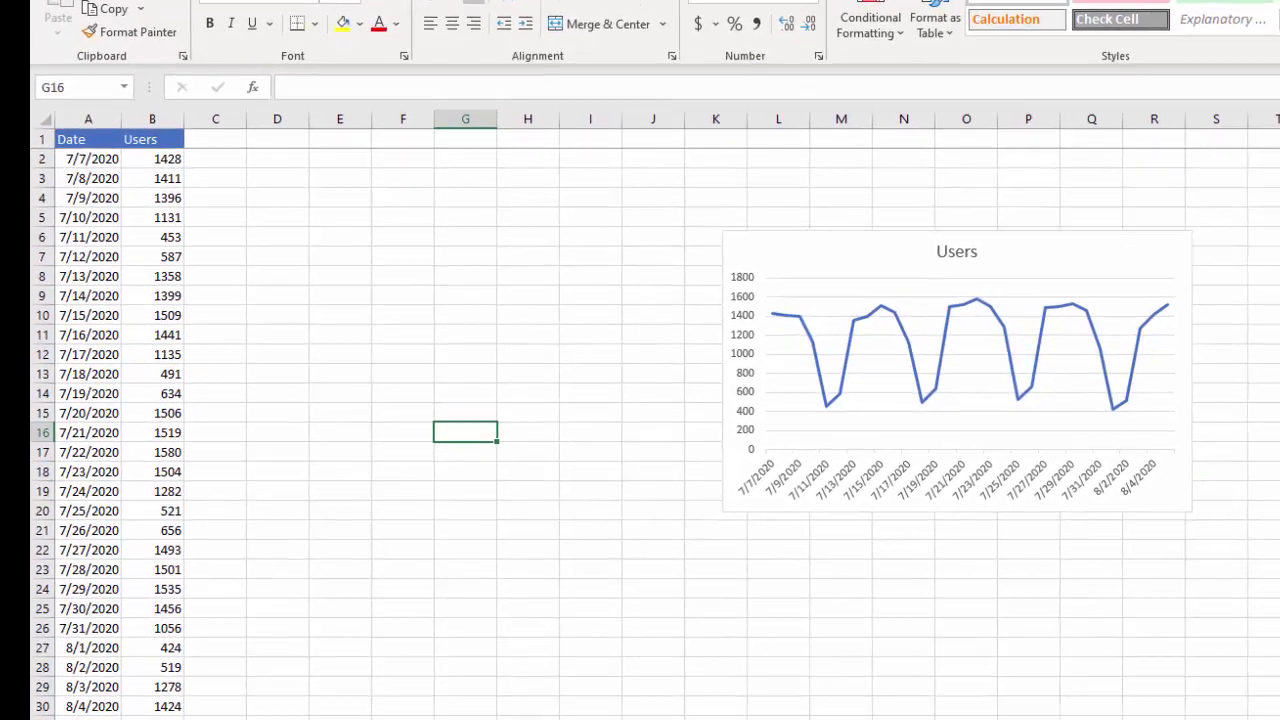
scroll(138, 580, "down", 5)
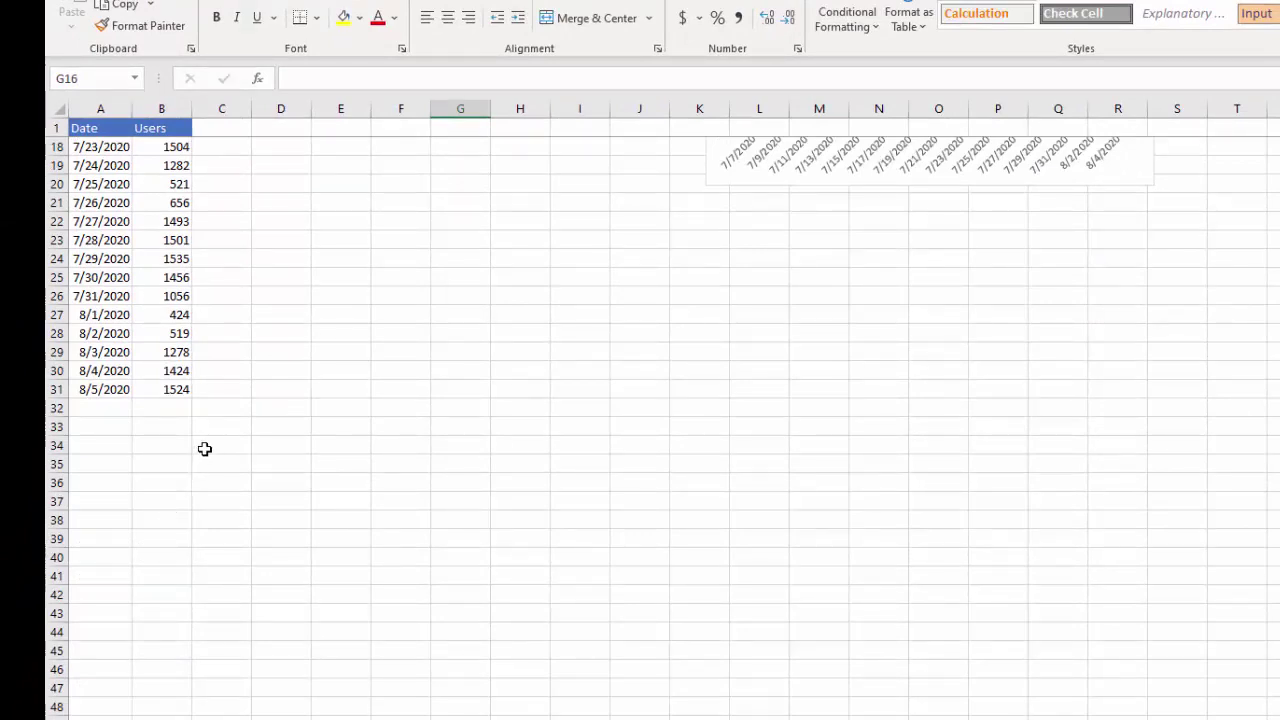
scroll(208, 445, "down", 5)
scroll(220, 430, "up", 4)
scroll(227, 417, "up", 6)
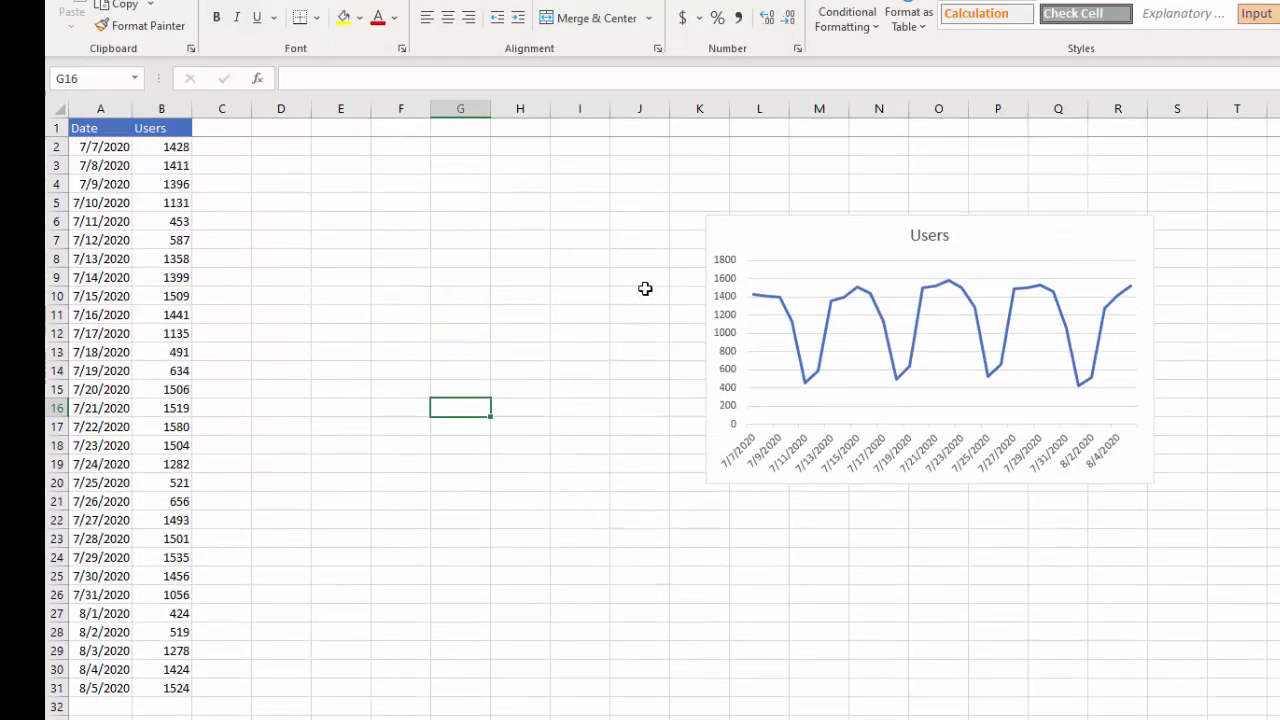
Place the Users chart beside the data around columns J–Q, then select the last date, 8/5/2020.
left_click_drag(731, 223, 749, 716)
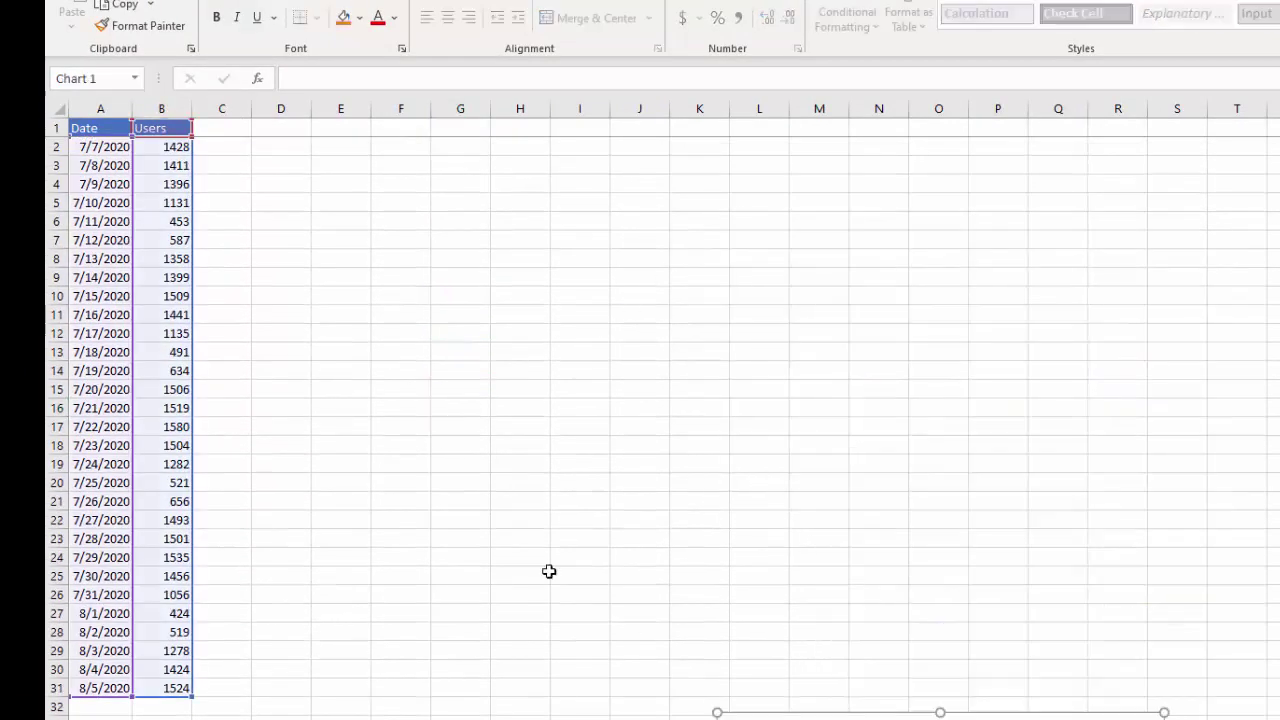
scroll(397, 446, "down", 5)
scroll(391, 374, "down", 5)
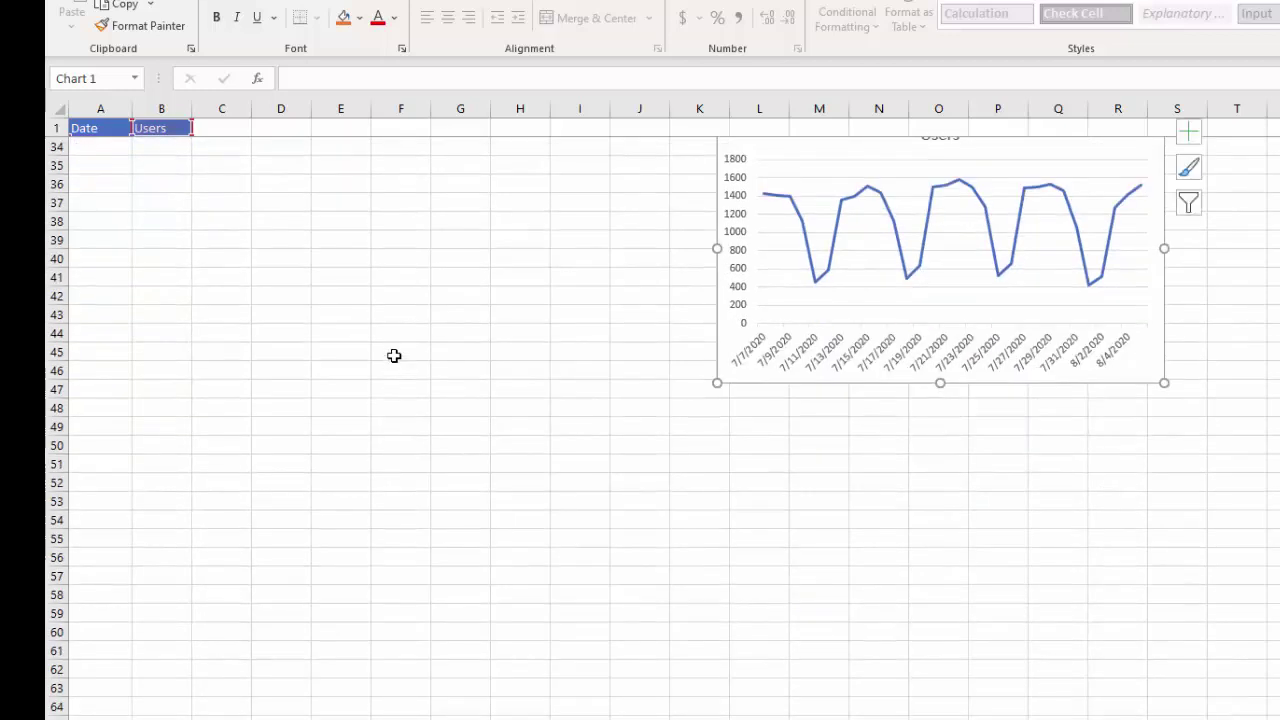
scroll(394, 354, "up", 5)
left_click_drag(789, 456, 699, 244)
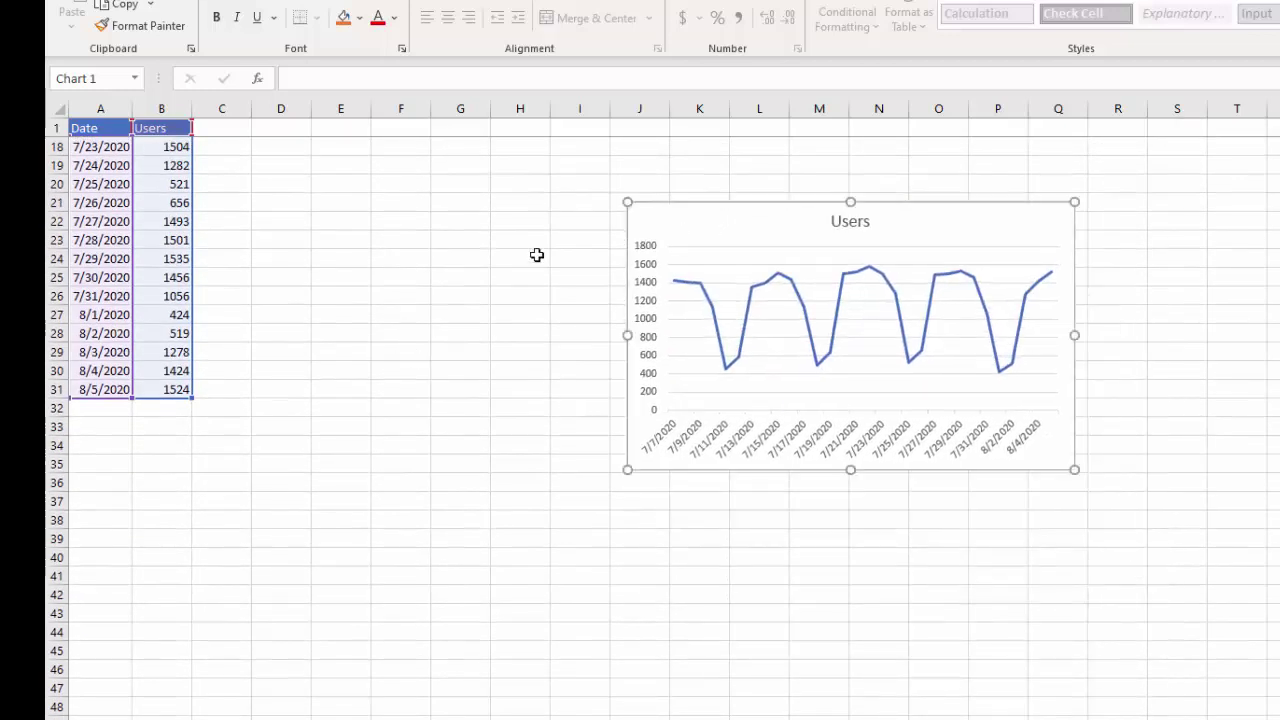
left_click(282, 293)
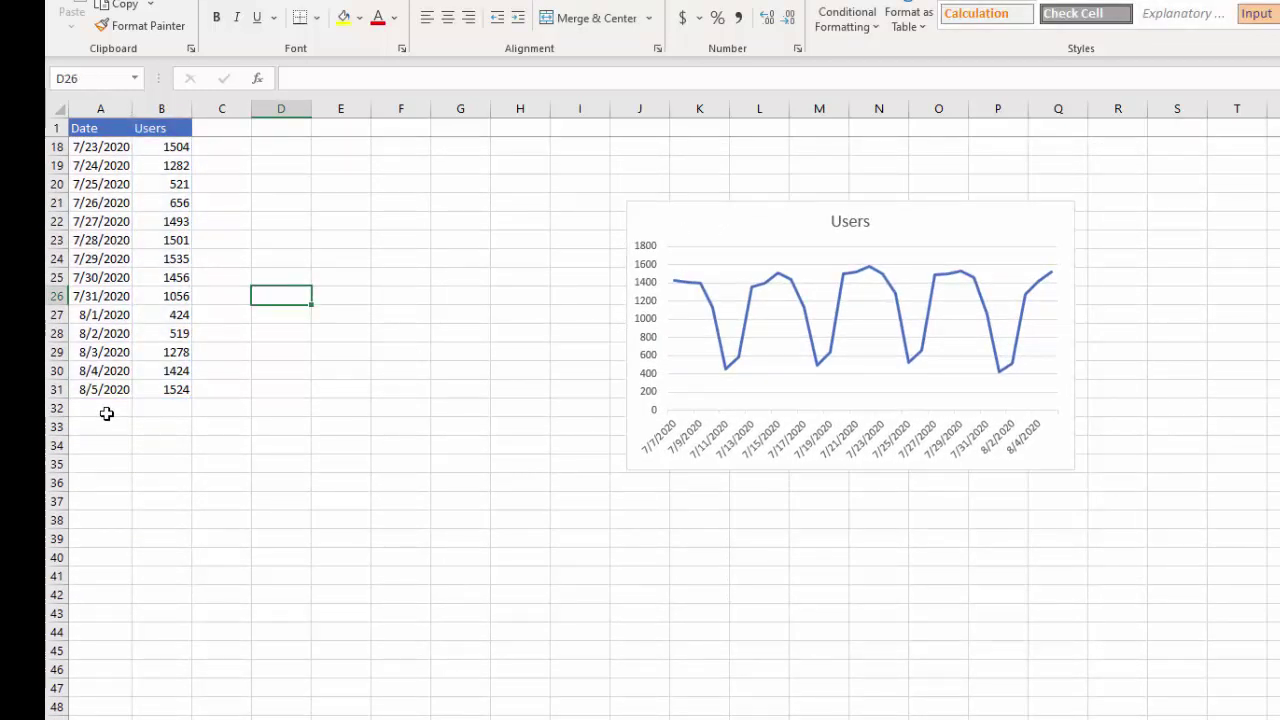
left_click(84, 390)
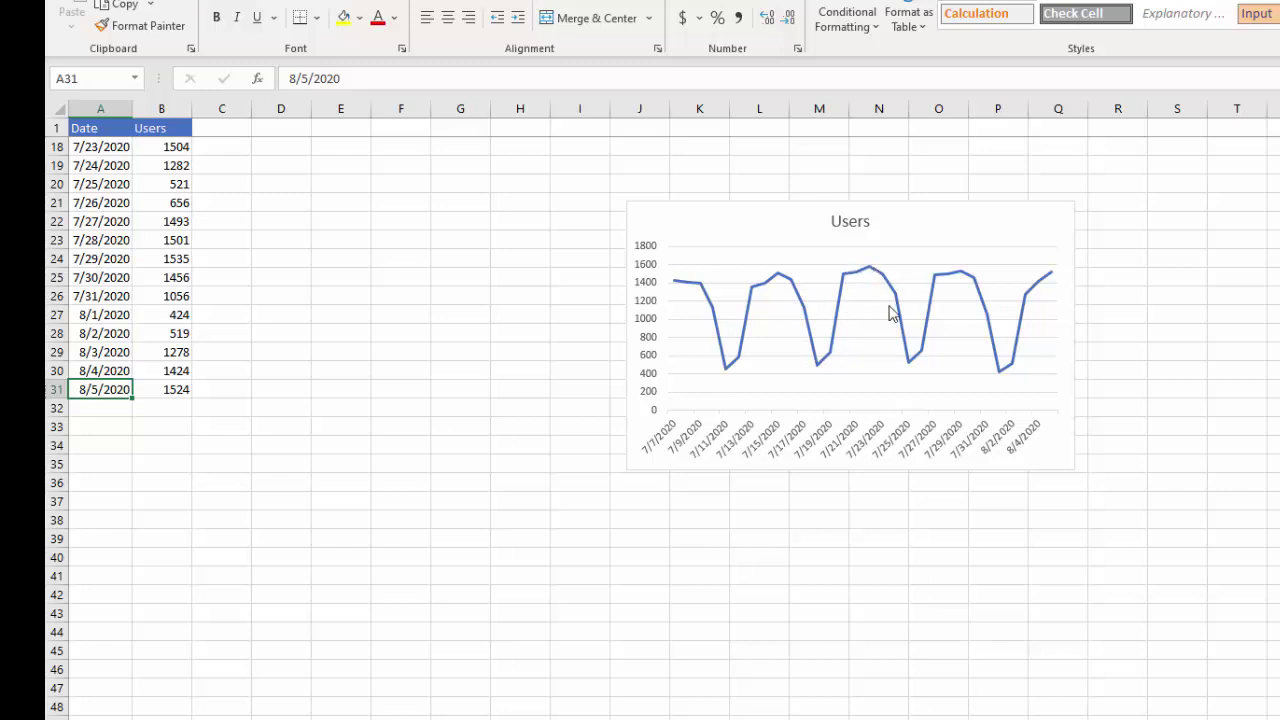
left_click(171, 429)
AutoFill the dates from 8/5/2020 down to 8/15/2020 in A41, then select C32.
left_click(112, 392)
left_click_drag(131, 398, 129, 580)
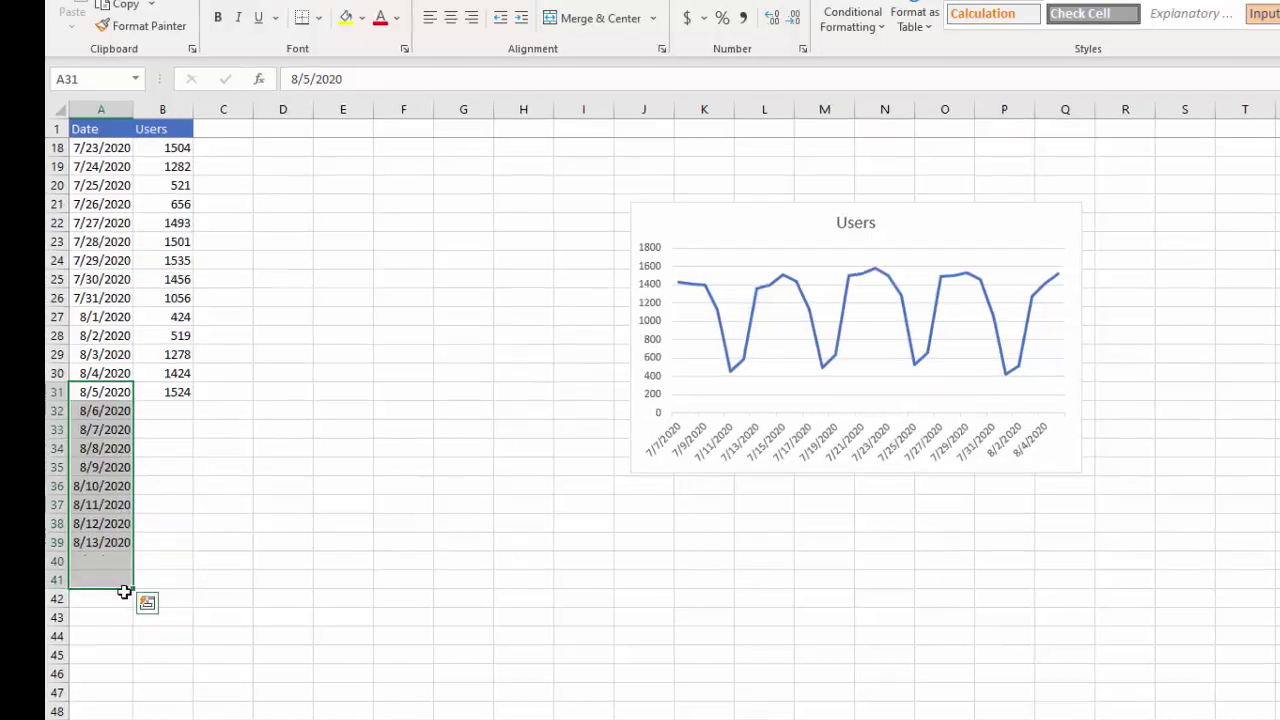
left_click(224, 588)
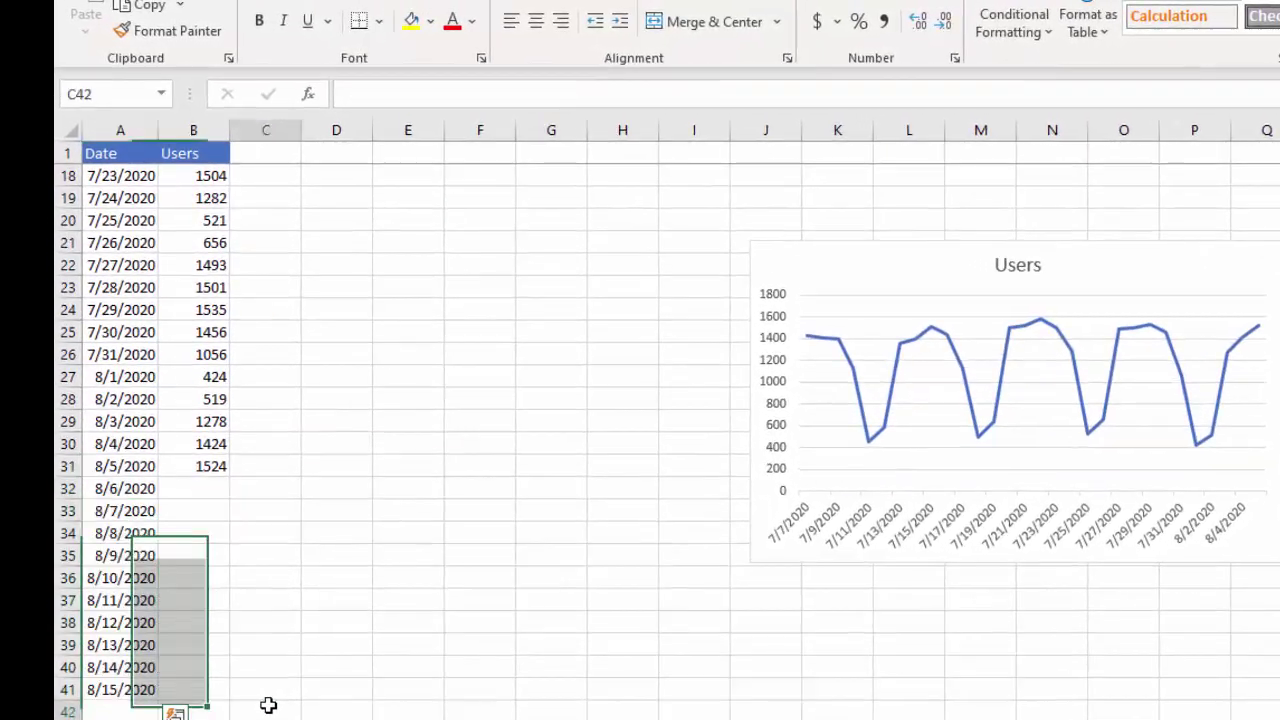
left_click(282, 596)
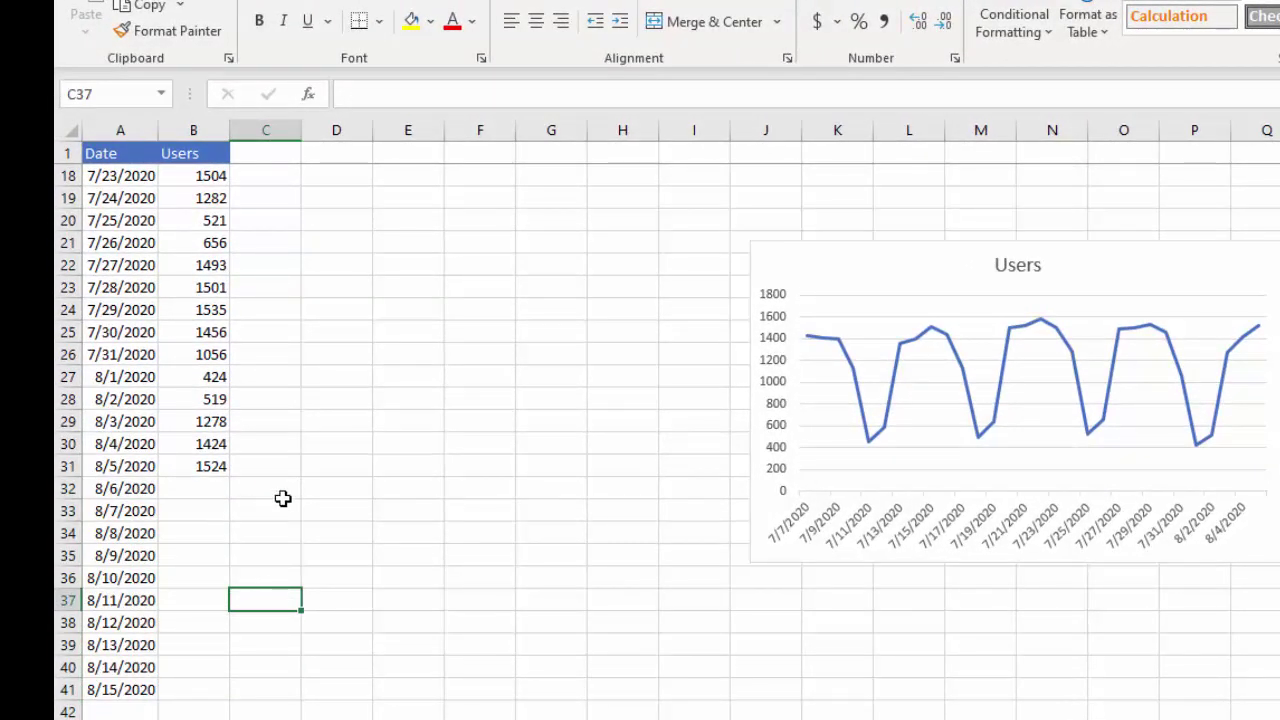
scroll(283, 500, "up", 5)
scroll(277, 526, "down", 5)
scroll(269, 300, "up", 5)
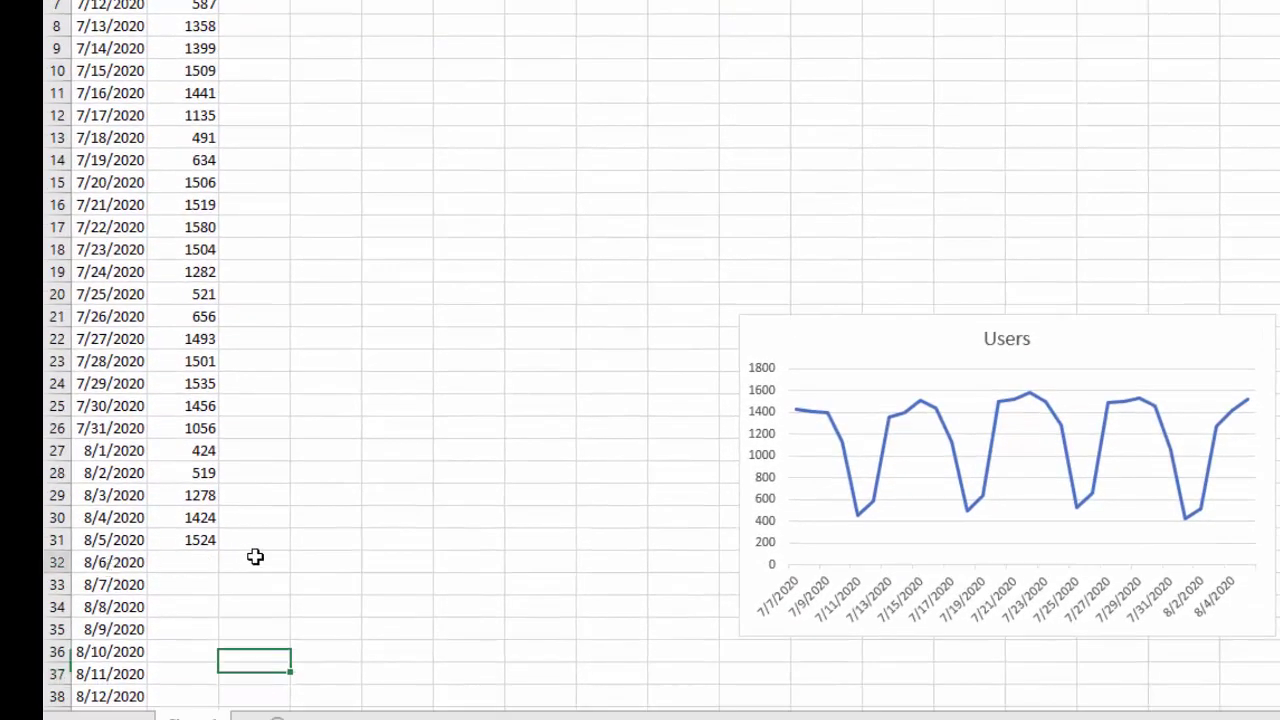
left_click(249, 557)
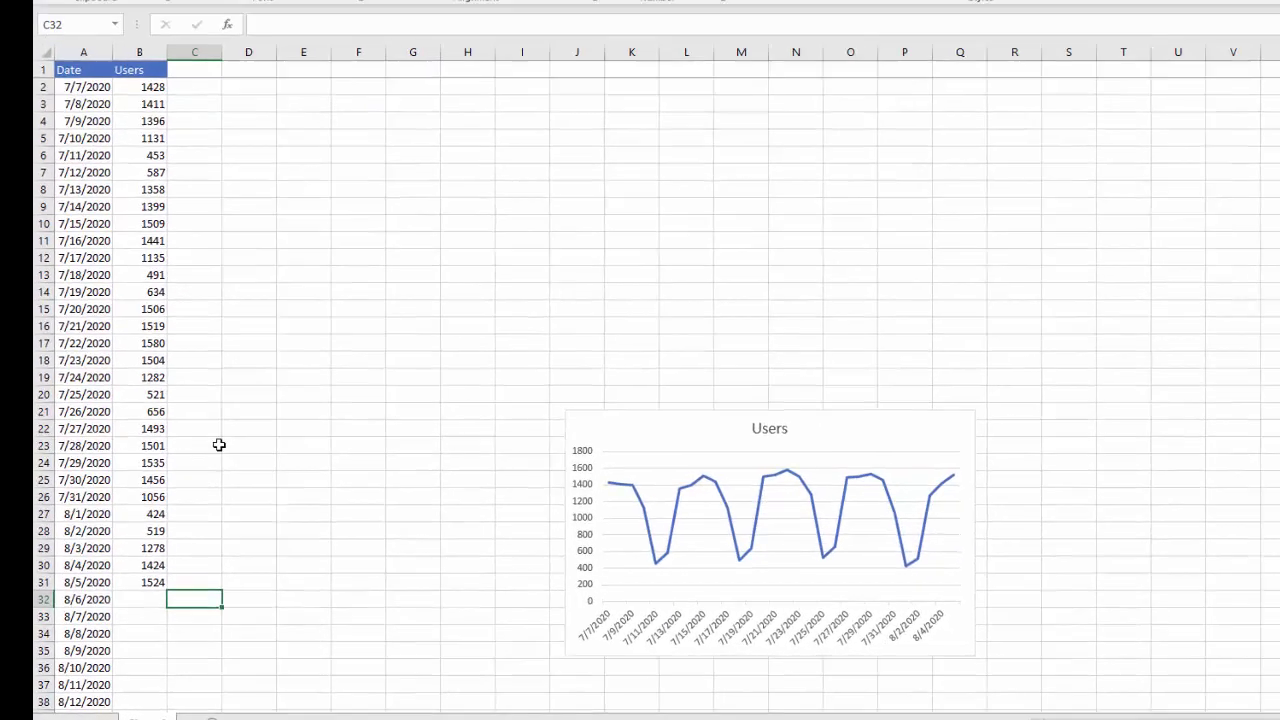
scroll(327, 270, "down", 5)
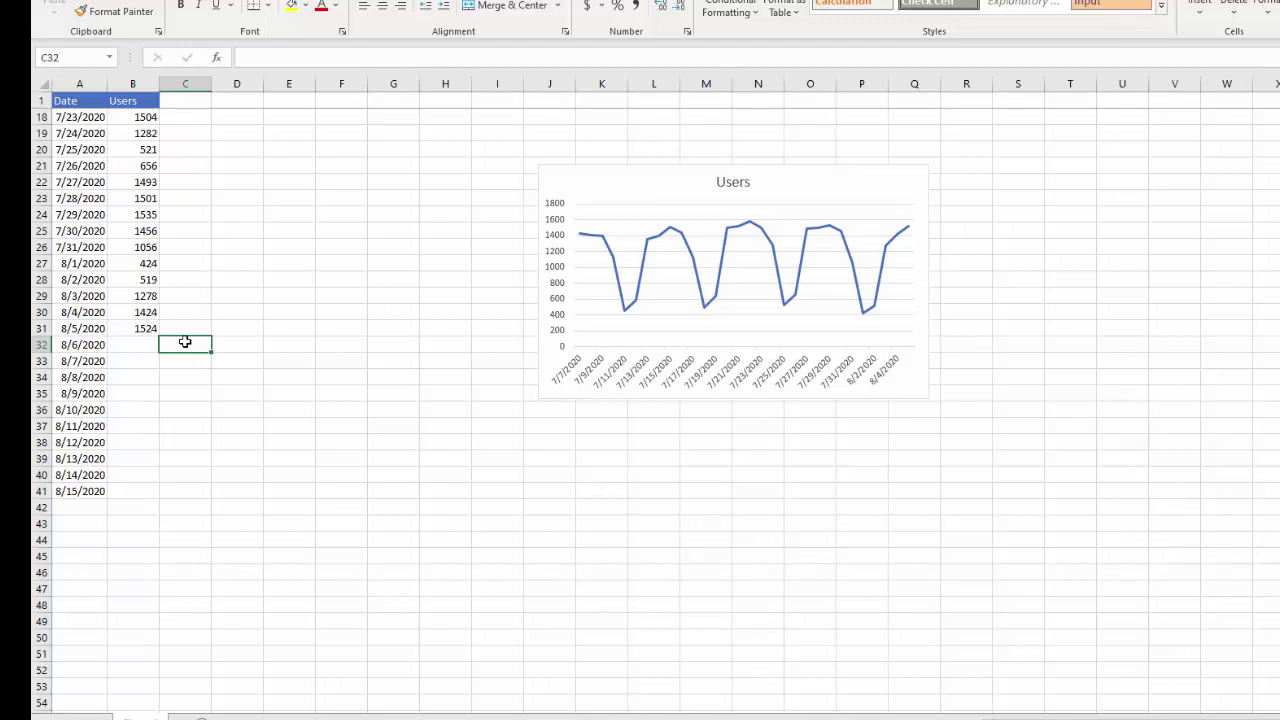
In C32, type =fore and choose FORECAST.LINEAR over plain FORECAST from the autocomplete list.
type("=for")
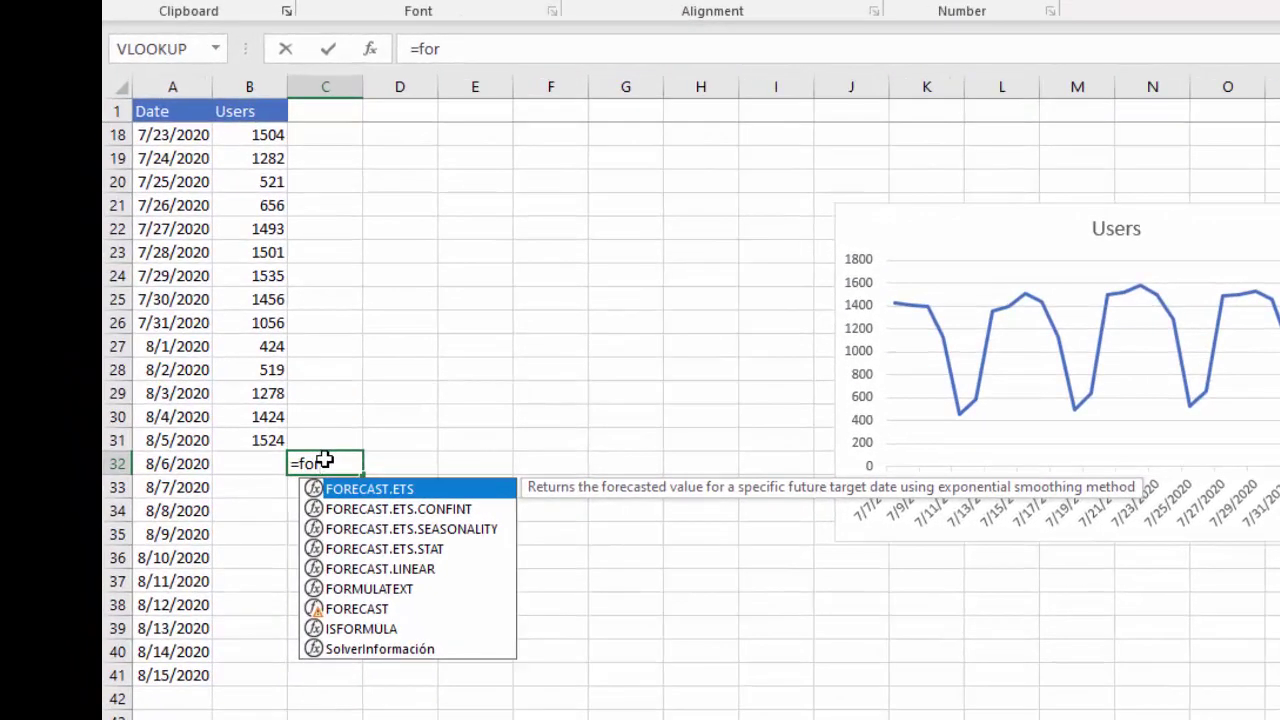
type("e")
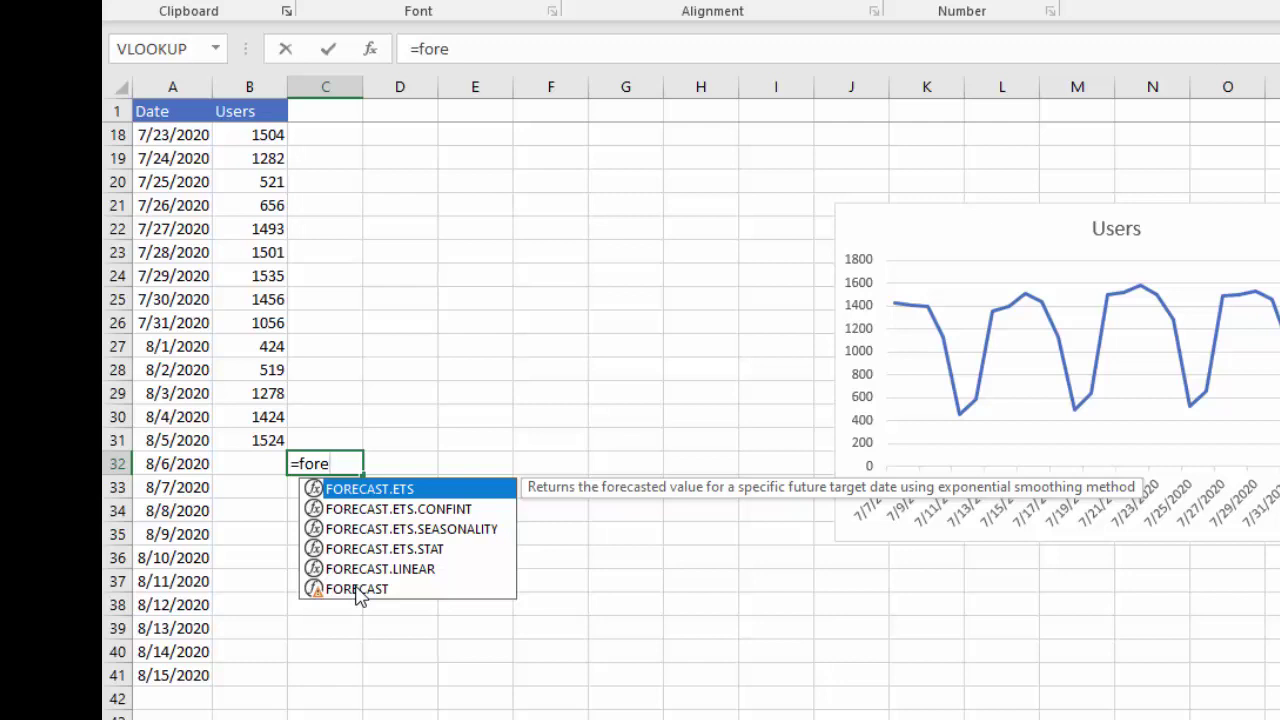
left_click(357, 589)
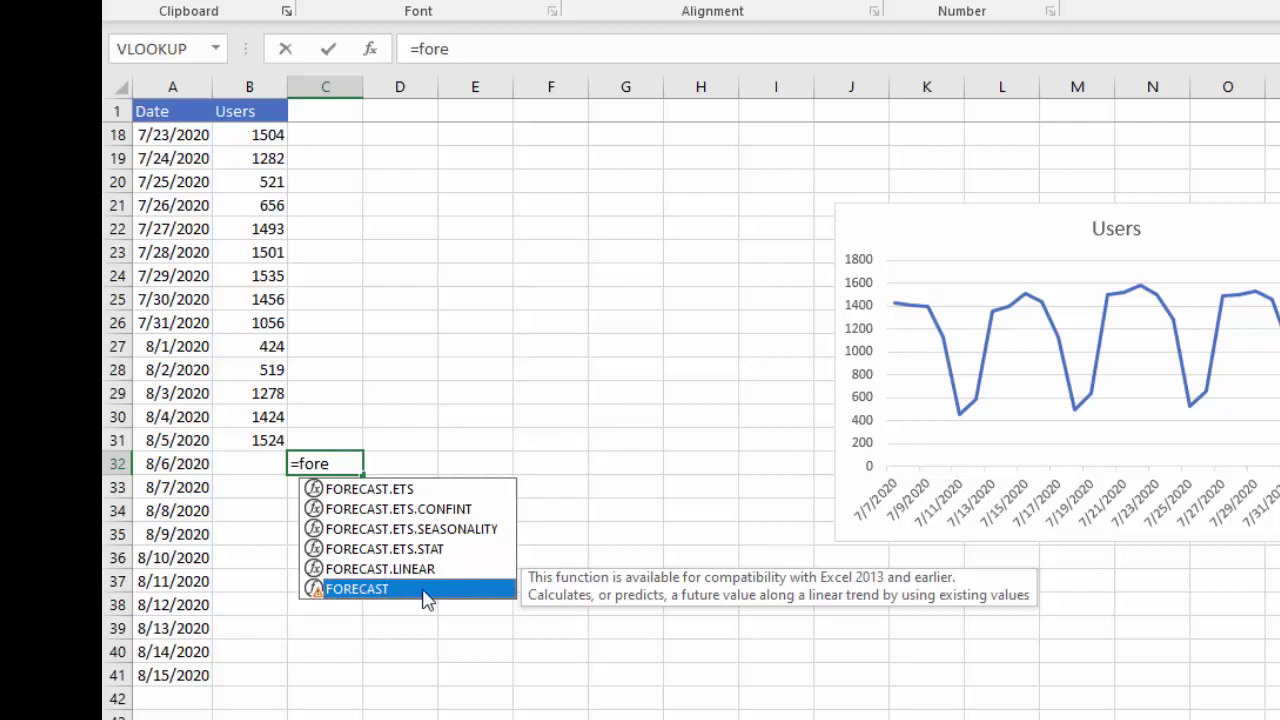
left_click(394, 570)
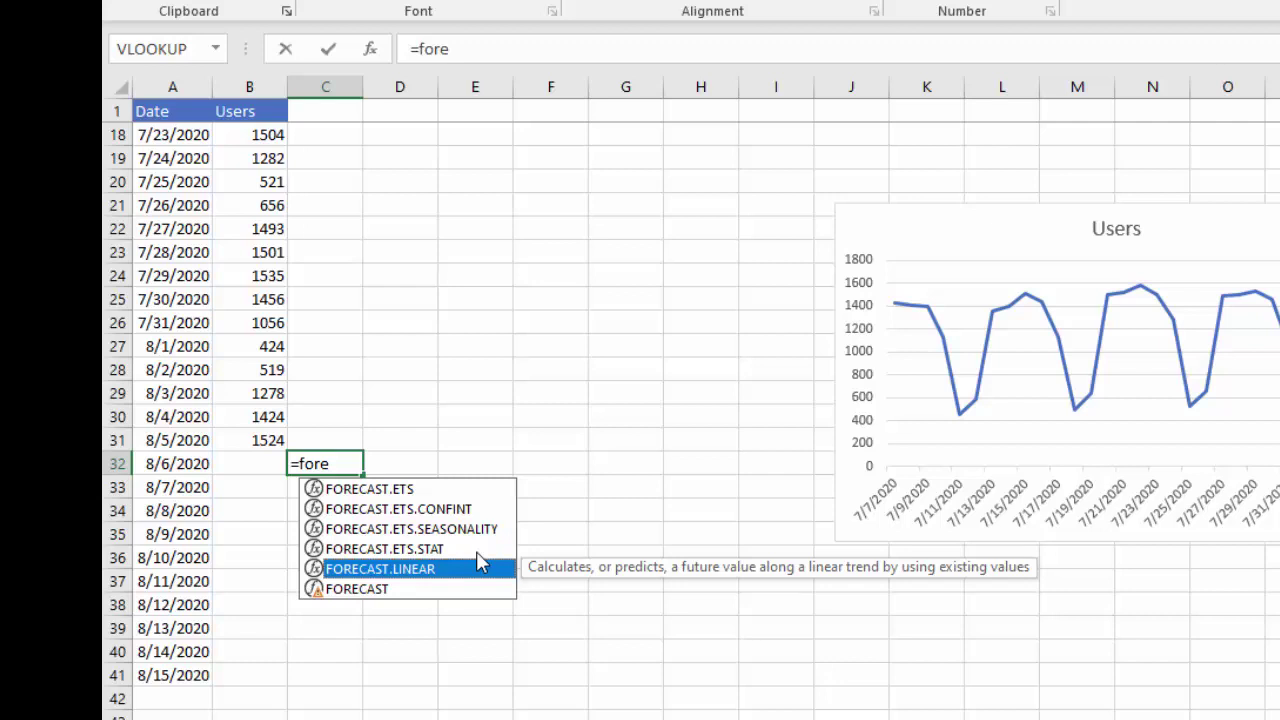
double_click(477, 565)
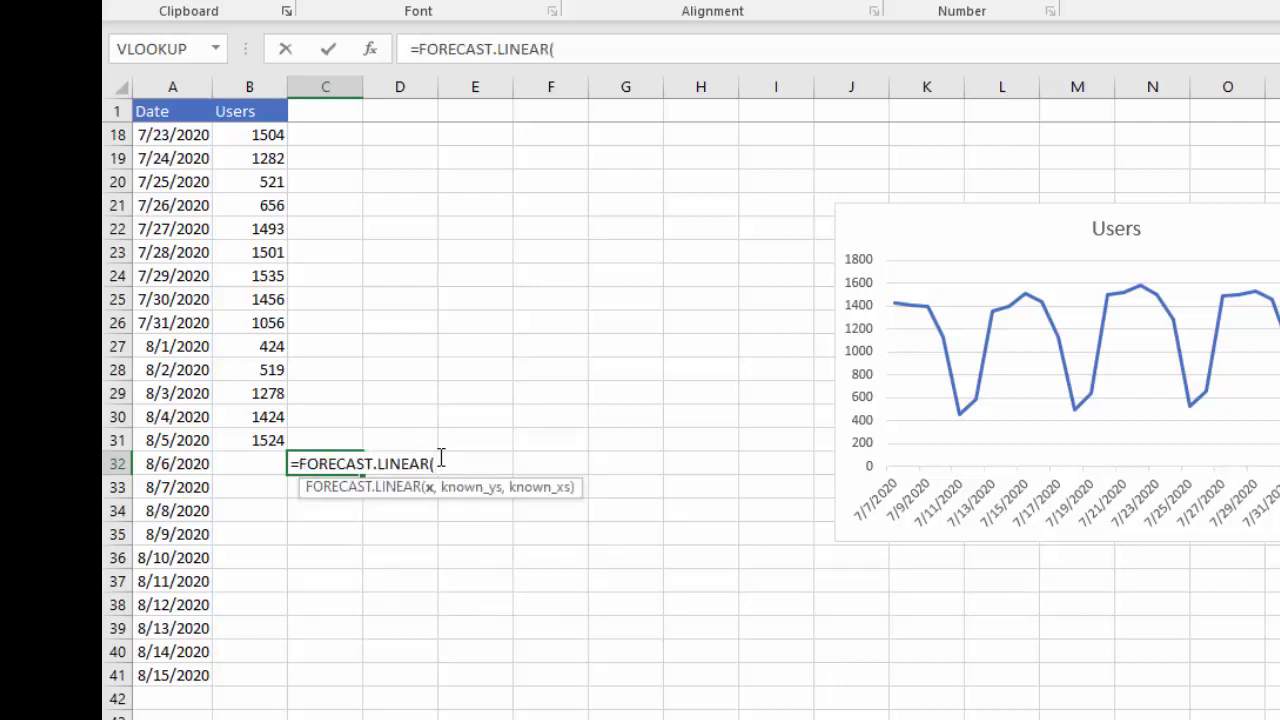
Complete =FORECAST.LINEAR(A32,B2:B31,A2:A31) in C32, giving 1164.041 for 8/6/2020.
left_click(181, 465)
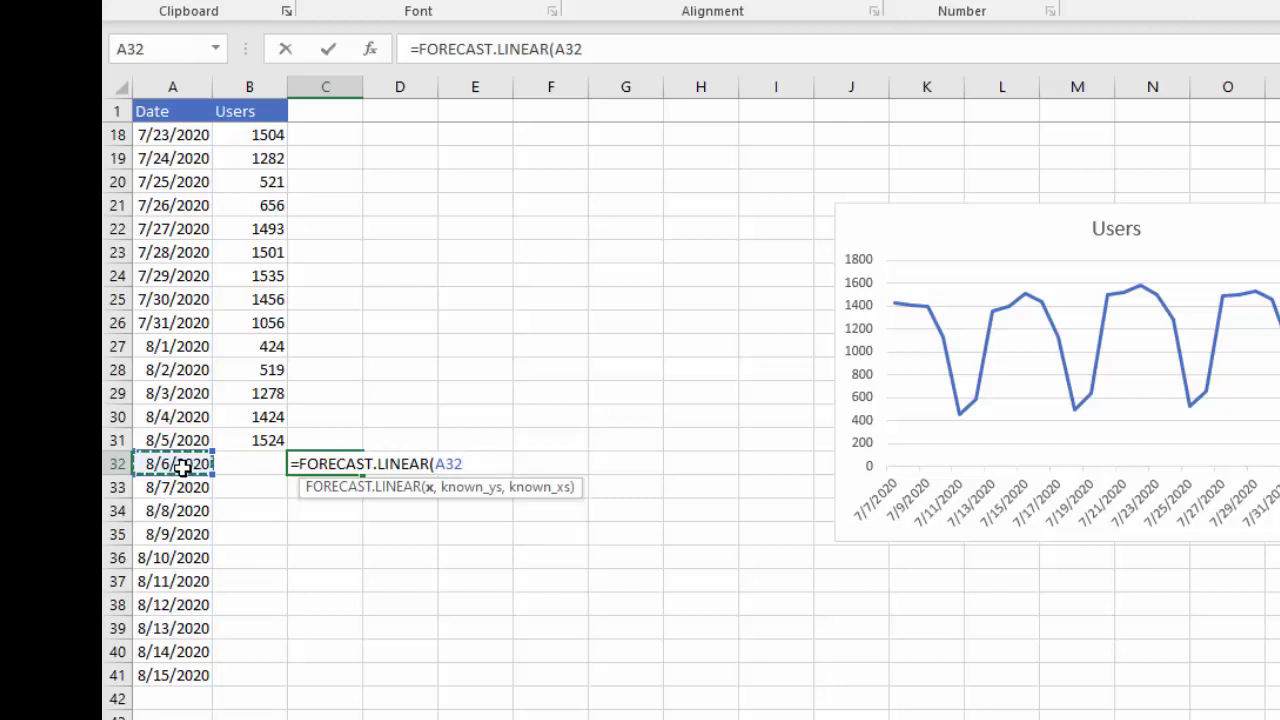
type(",")
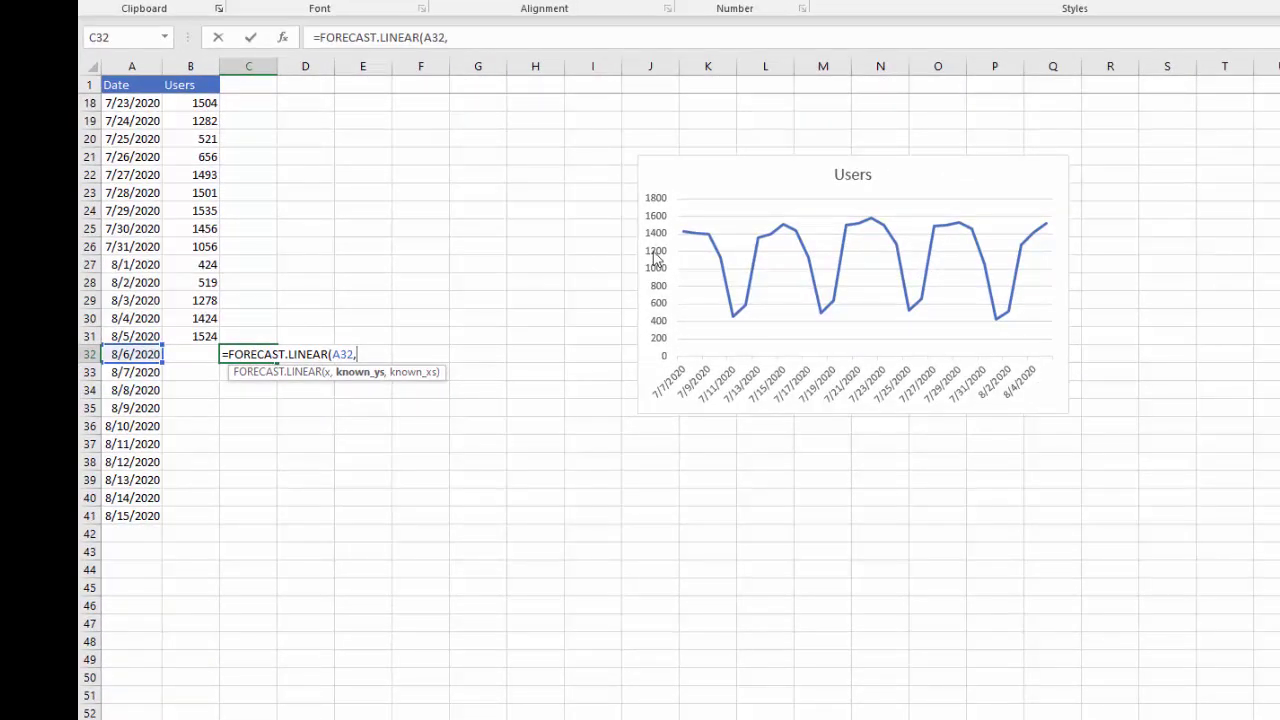
scroll(233, 155, "up", 5)
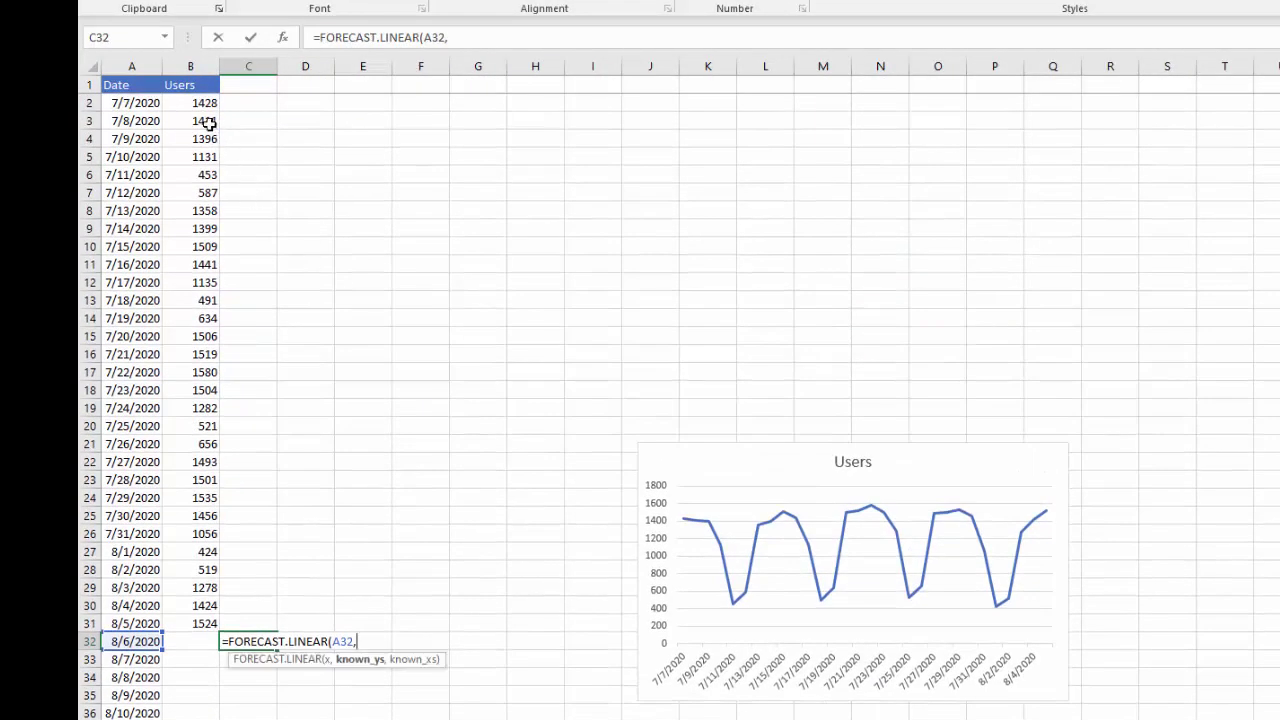
left_click_drag(199, 103, 190, 622)
type(",")
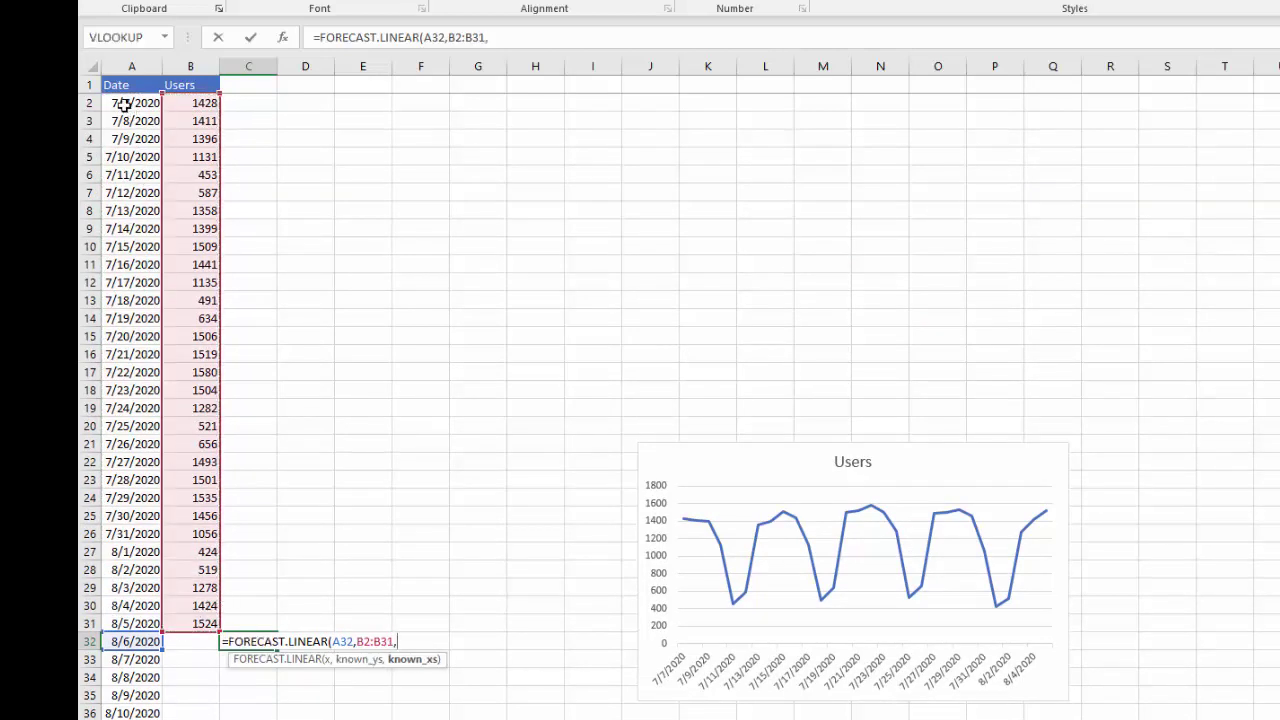
left_click_drag(122, 104, 118, 612)
key("Return")
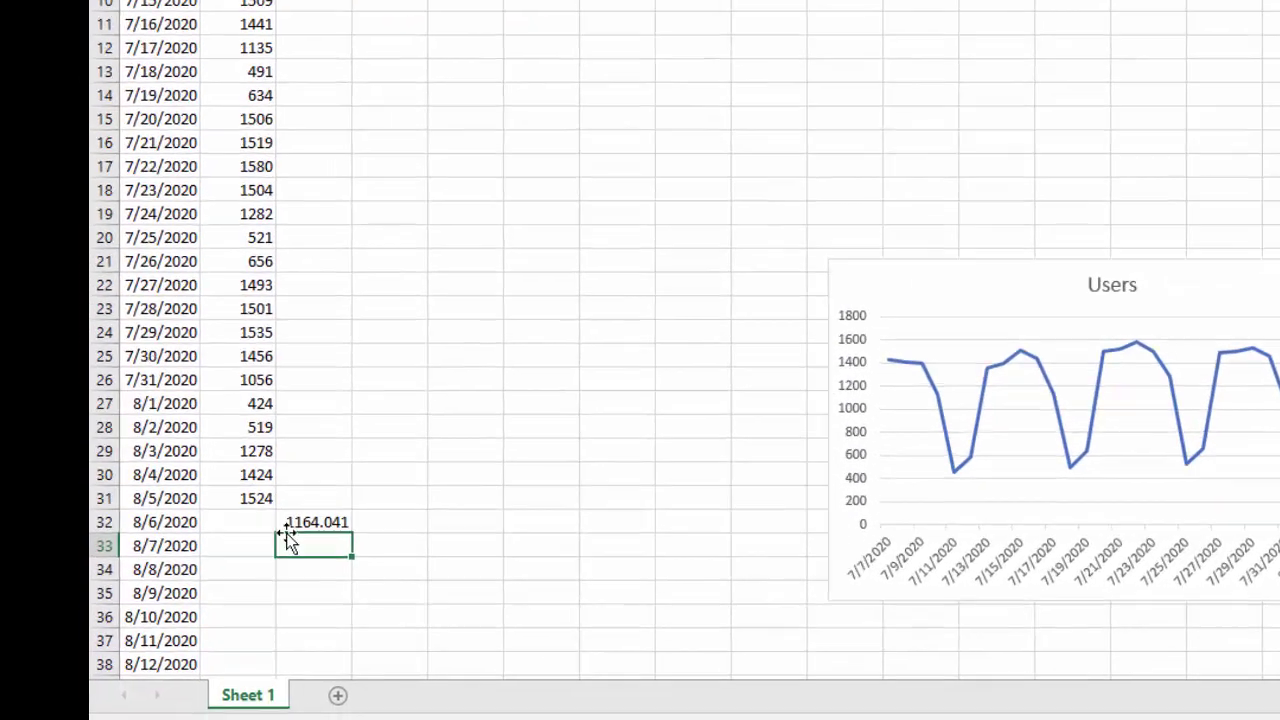
Fill the FORECAST.LINEAR formula from C32 down through 8/15/2020.
left_click(318, 517)
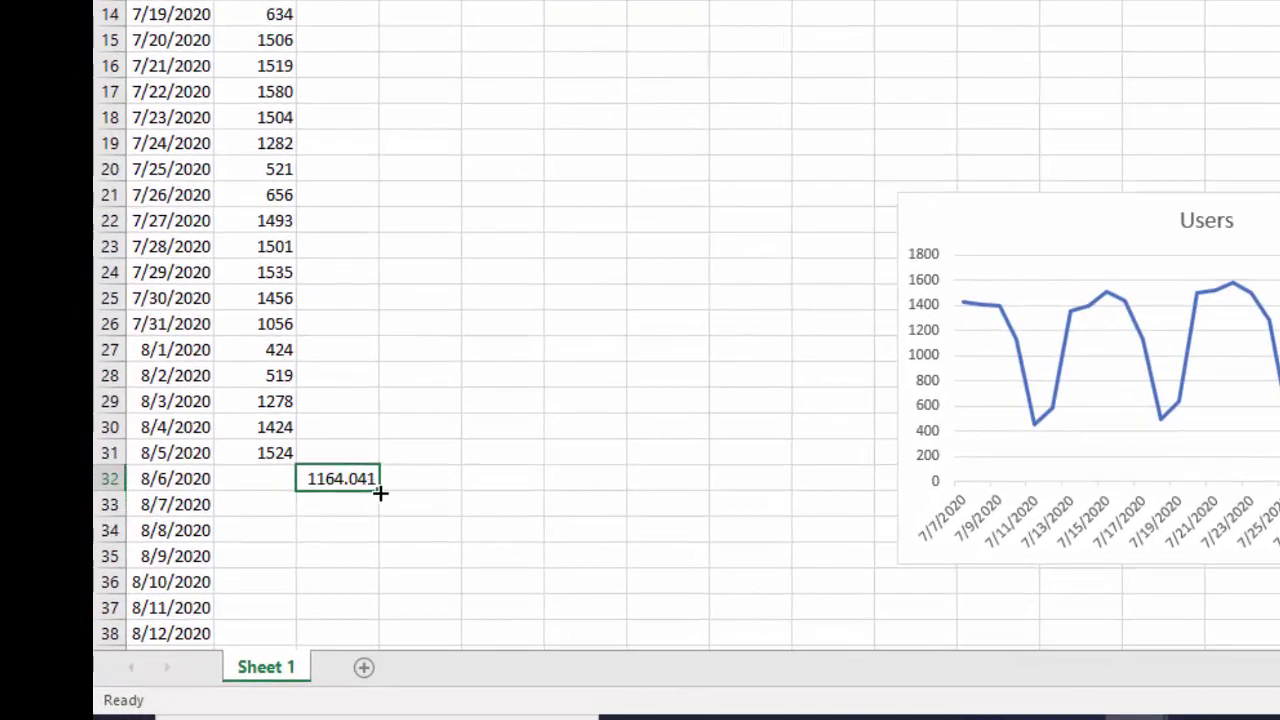
double_click(352, 533)
scroll(362, 450, "down", 5)
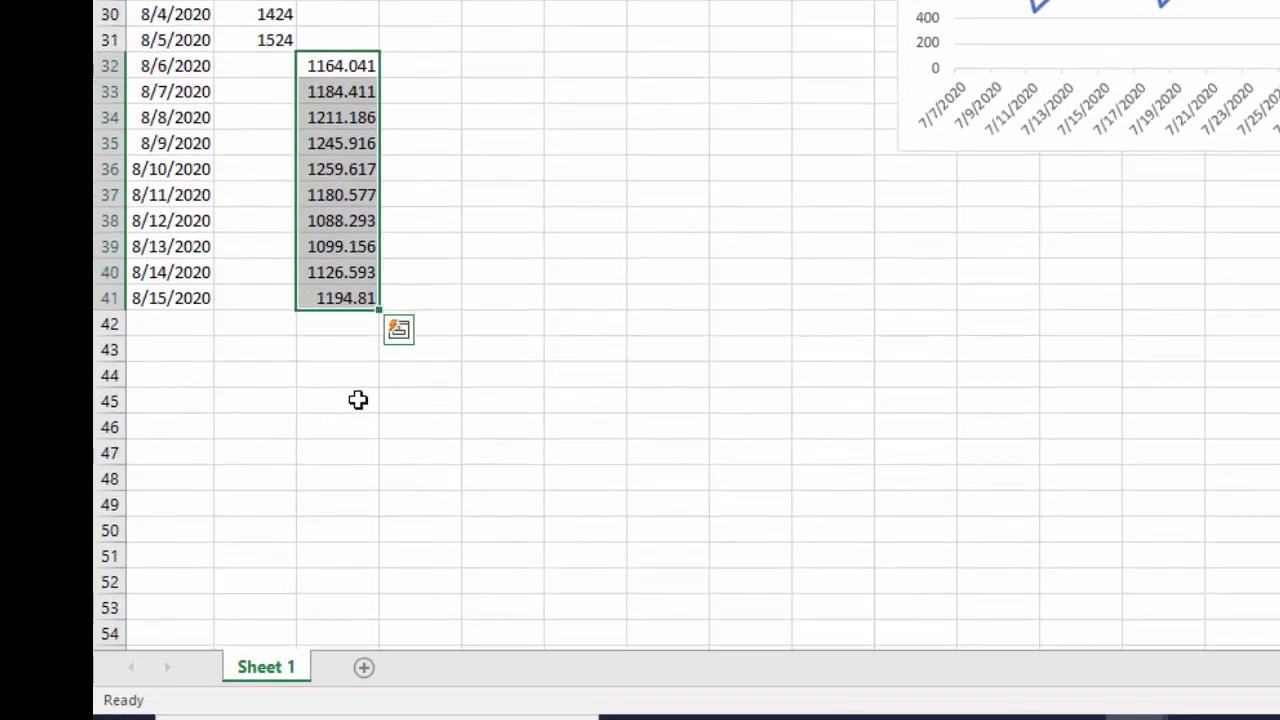
scroll(356, 395, "up", 5)
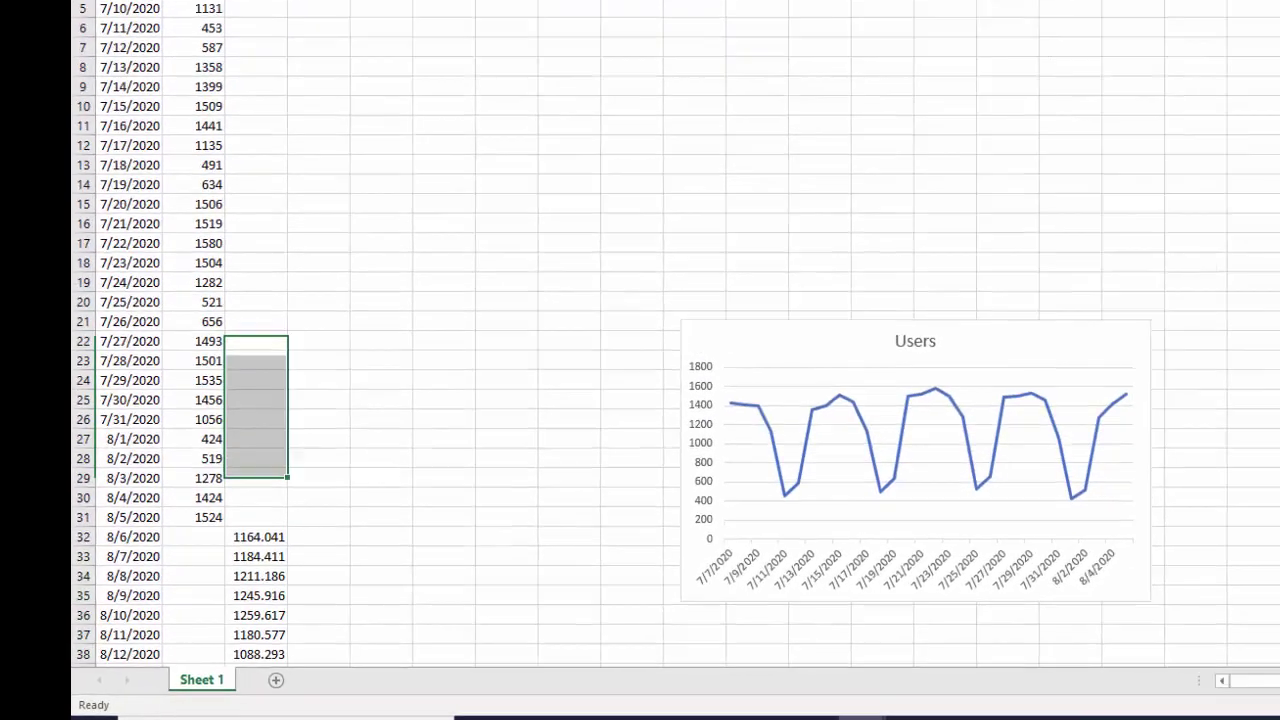
Head column C 'Forecast Linear' with the yellow 60% - Accent4 style and autofit its width.
left_click(188, 104)
type("FOre")
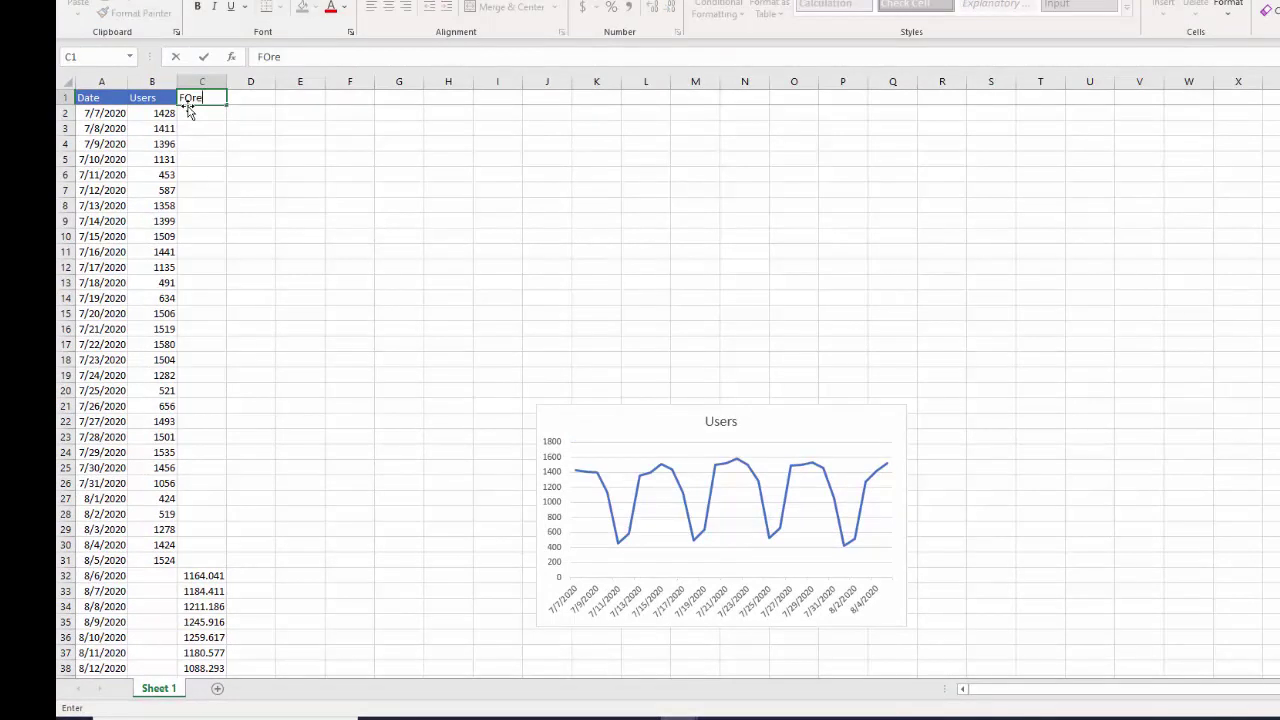
key("BackSpace")
key("BackSpace")
key("BackSpace")
type("orecast Linear")
key("ctrl+Return")
left_click(1127, 7)
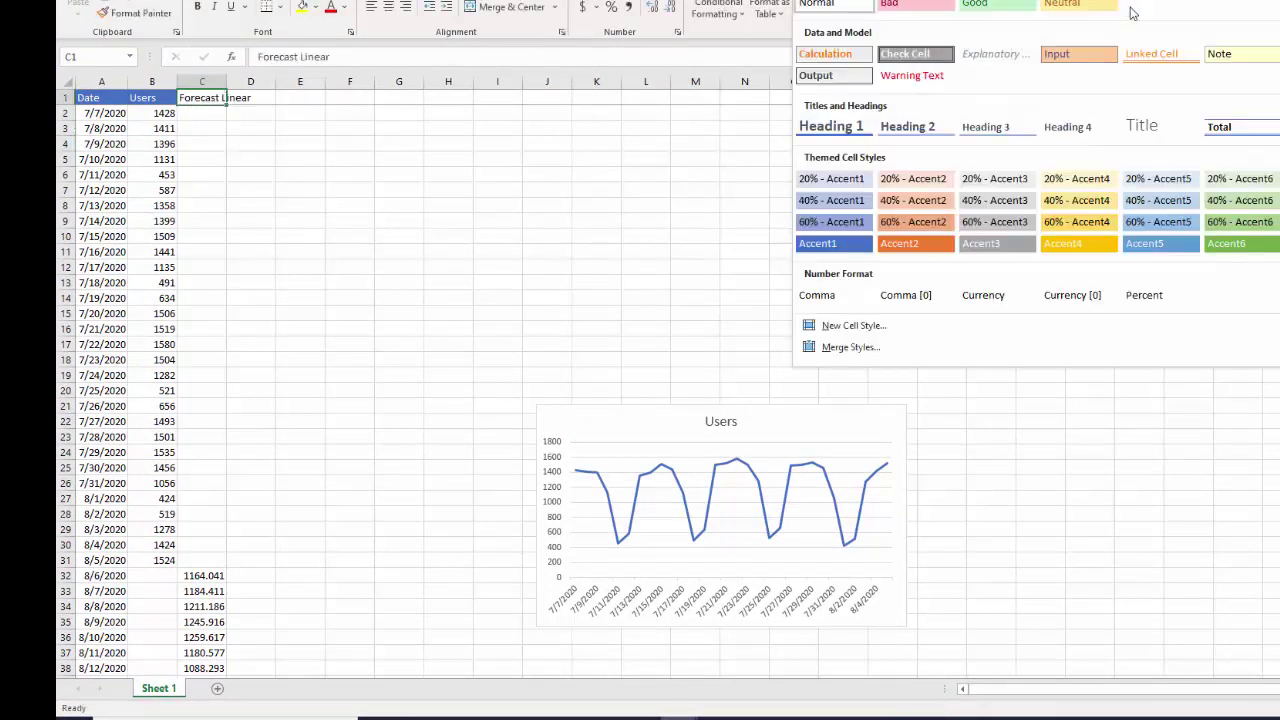
left_click(1098, 221)
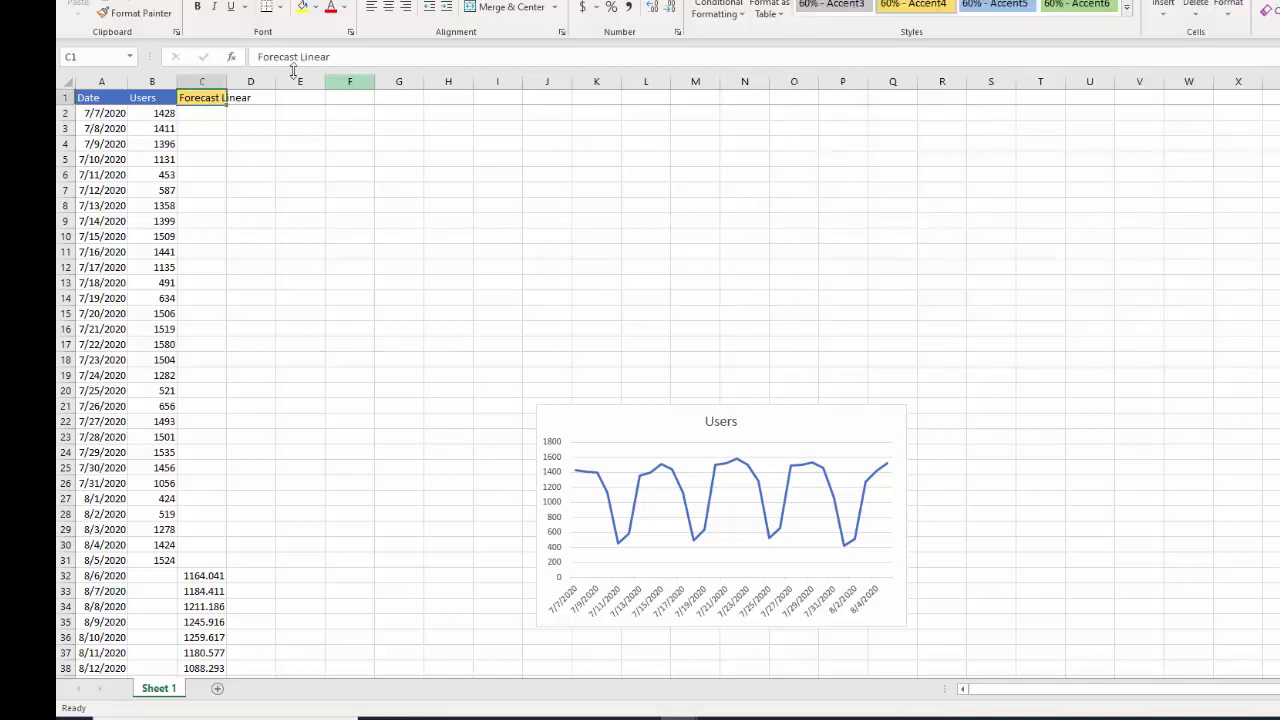
double_click(228, 76)
left_click(234, 221)
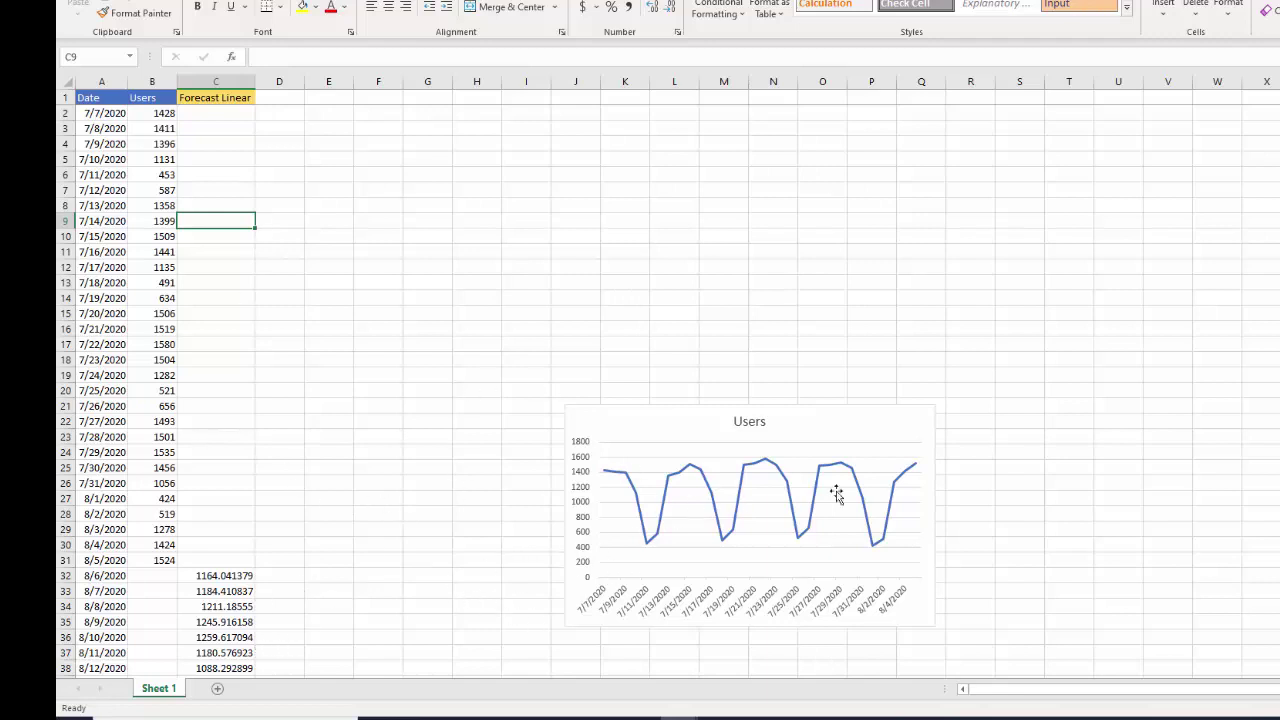
Select A1:C41 and insert a 2-D line chart of dates, Users and forecasts.
left_click(285, 377)
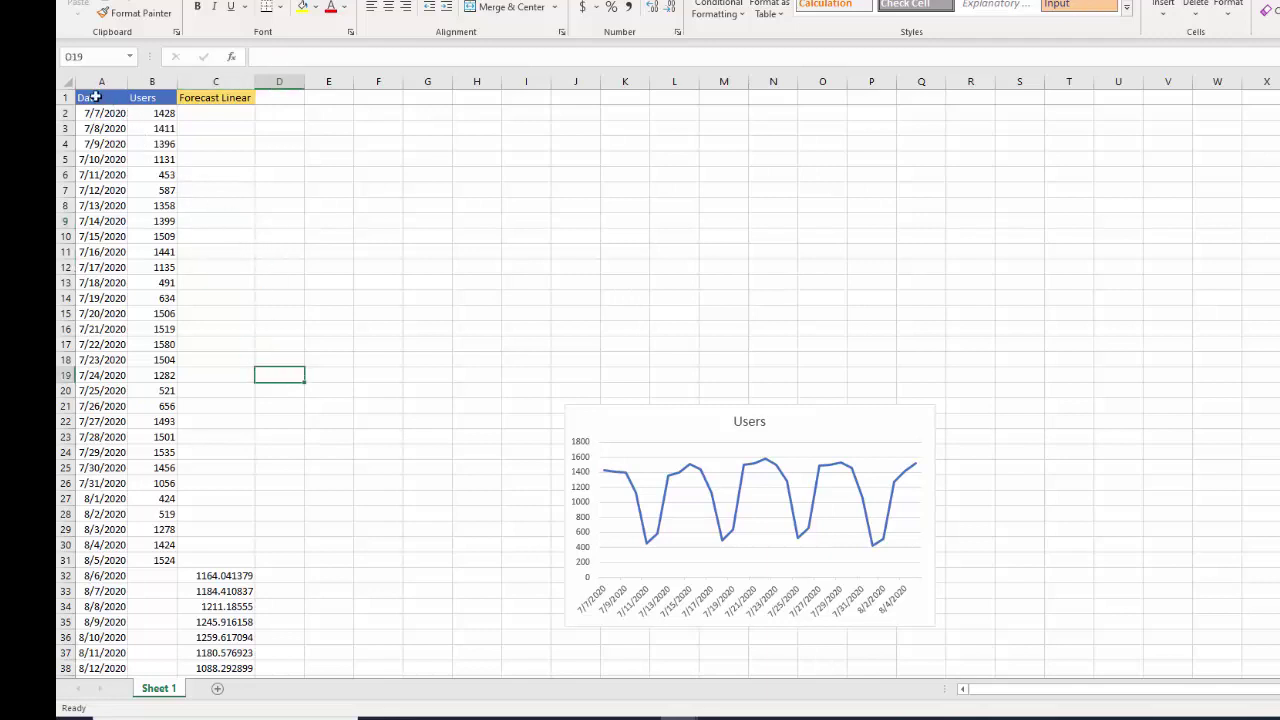
left_click_drag(90, 97, 213, 648)
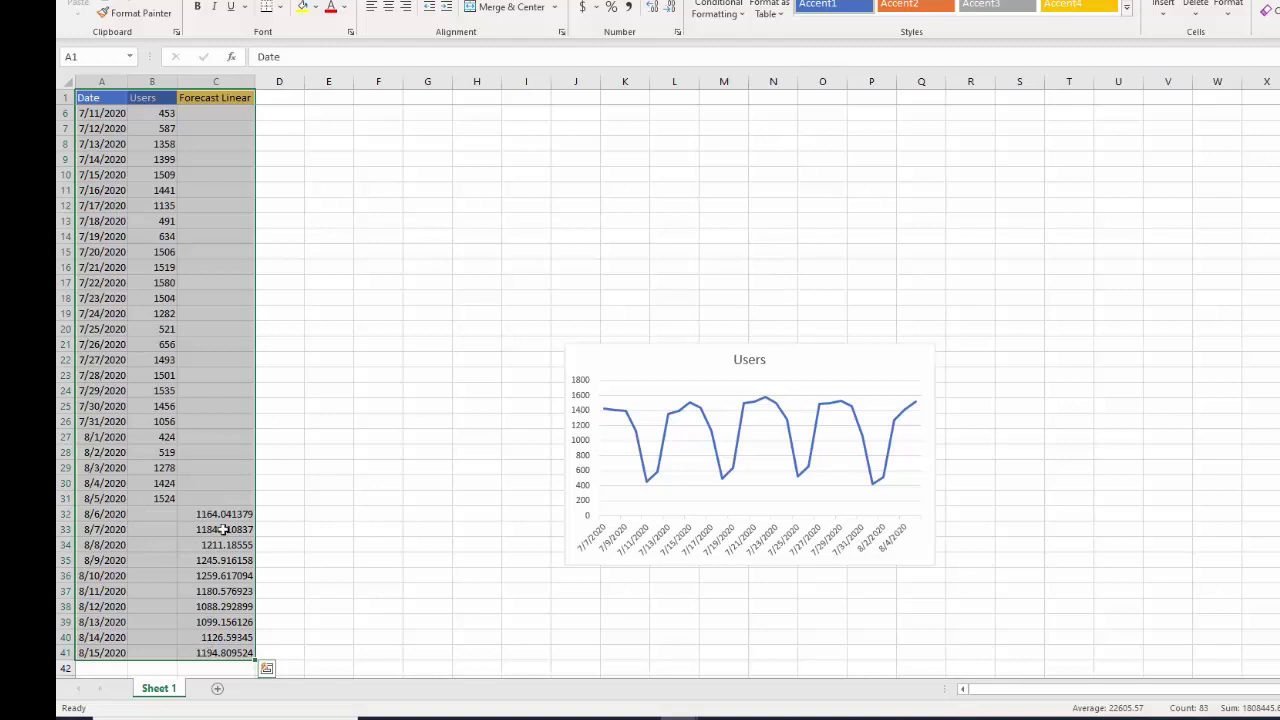
key("alt+n")
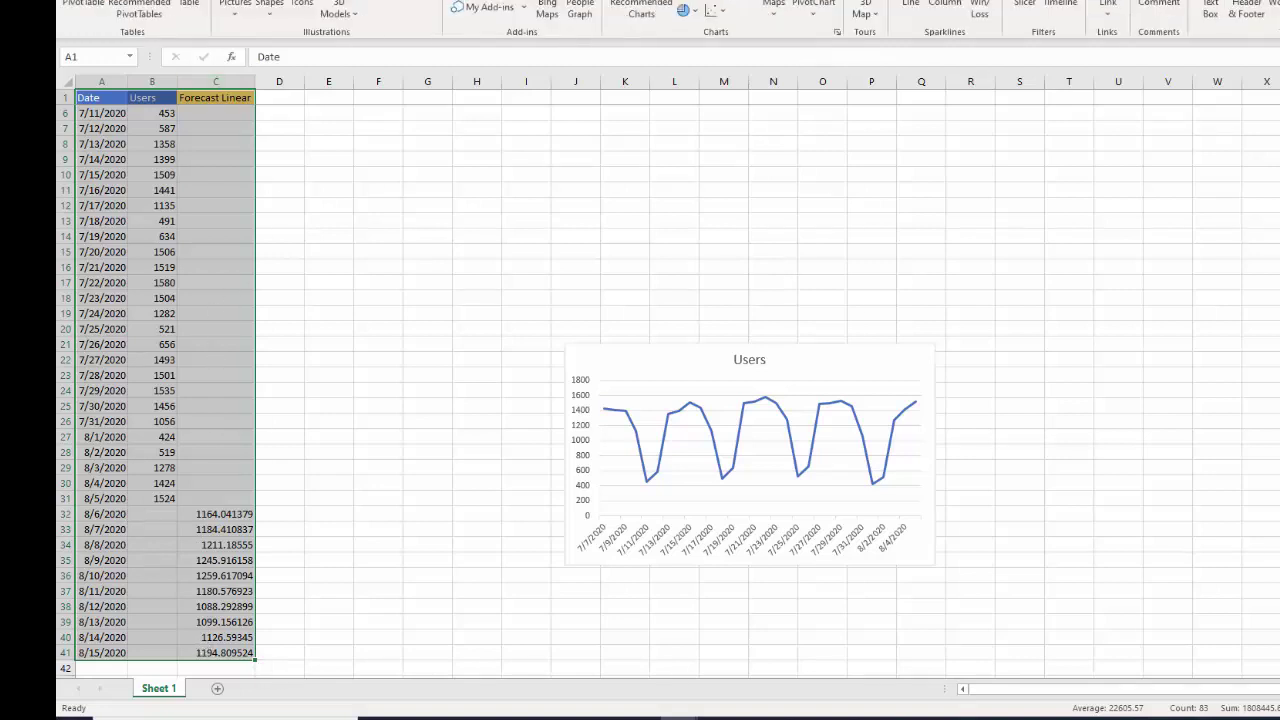
left_click(698, 8)
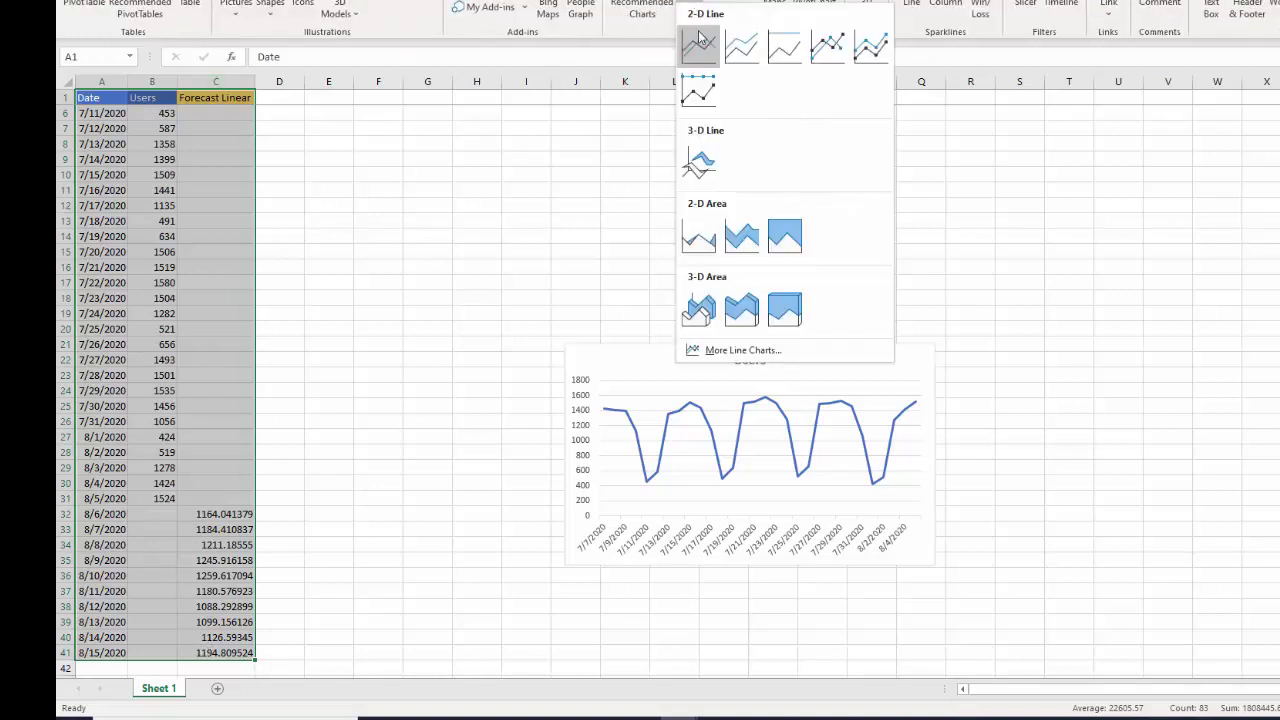
left_click(699, 48)
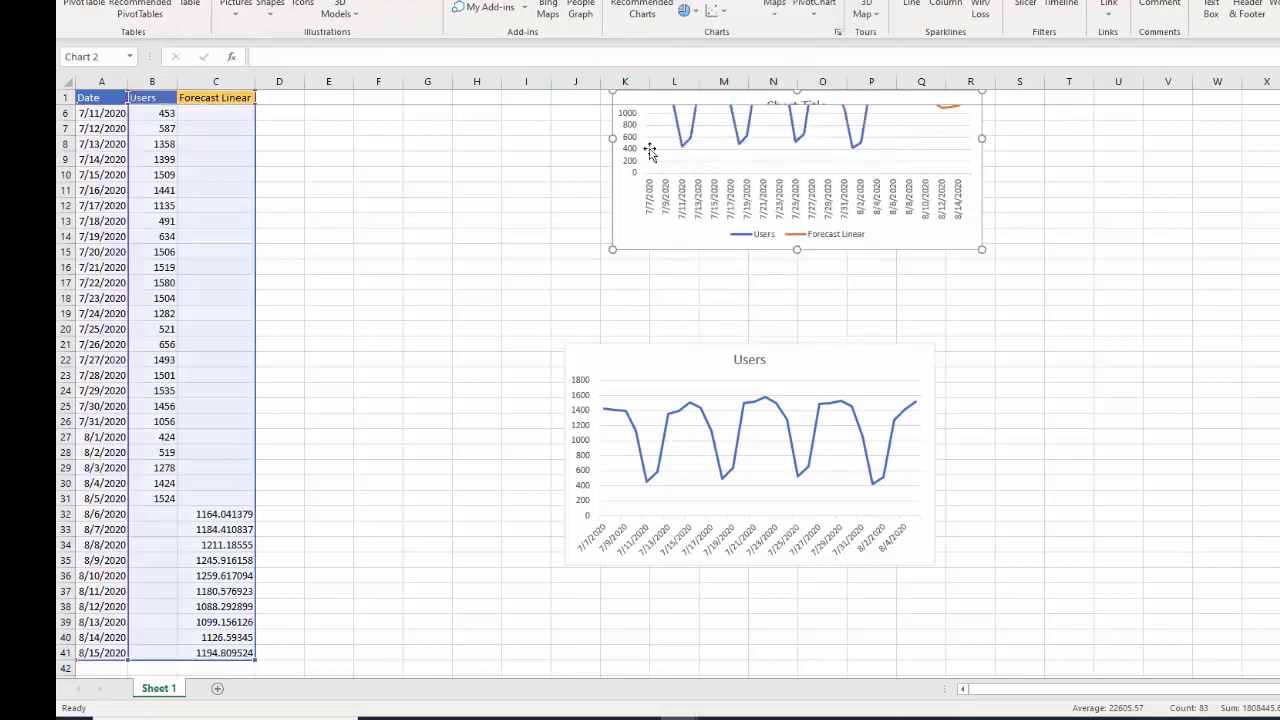
Move the new chart beside the Users chart and title it 'Forecast Linear'.
left_click_drag(621, 239, 950, 545)
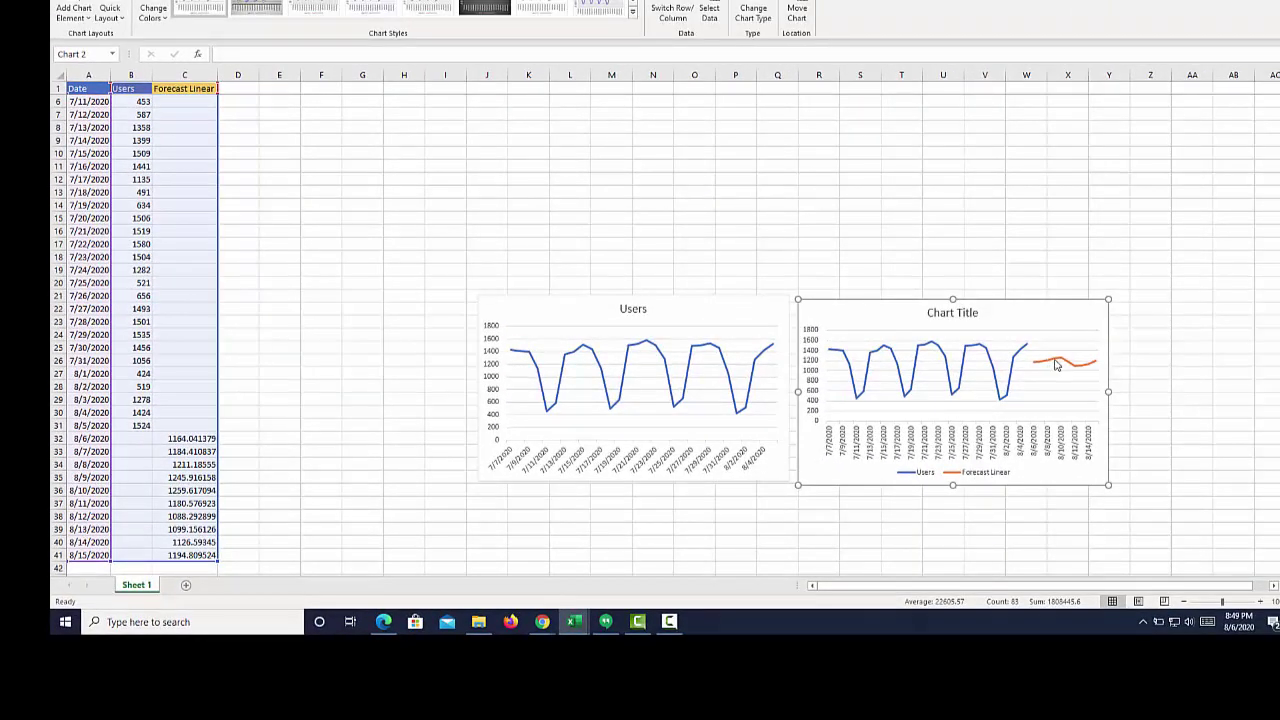
left_click(958, 316)
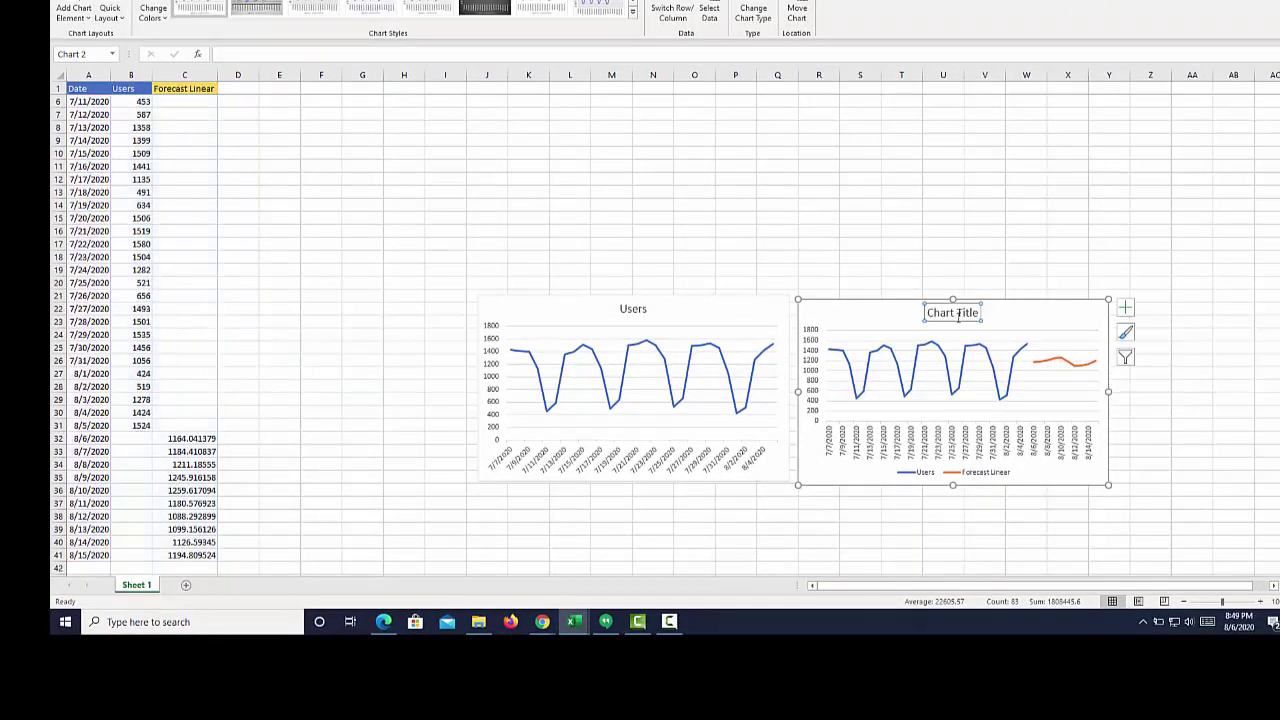
left_click_drag(977, 316, 940, 317)
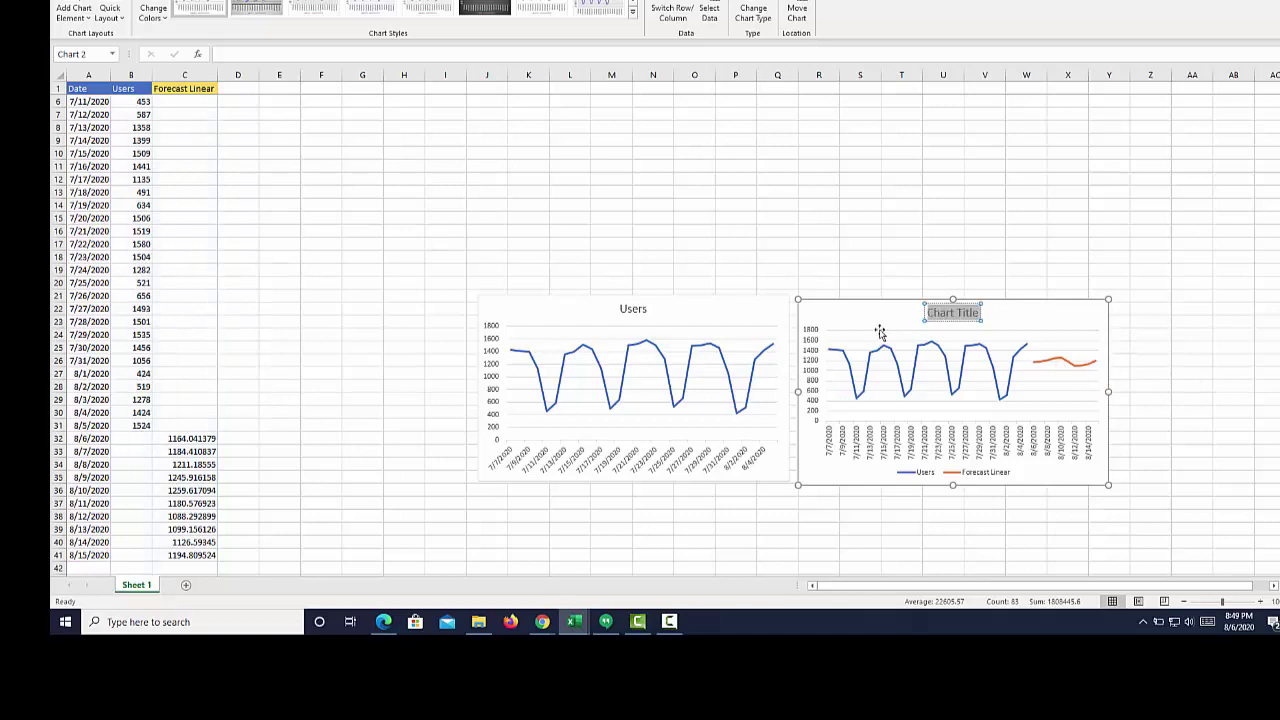
type("Fore")
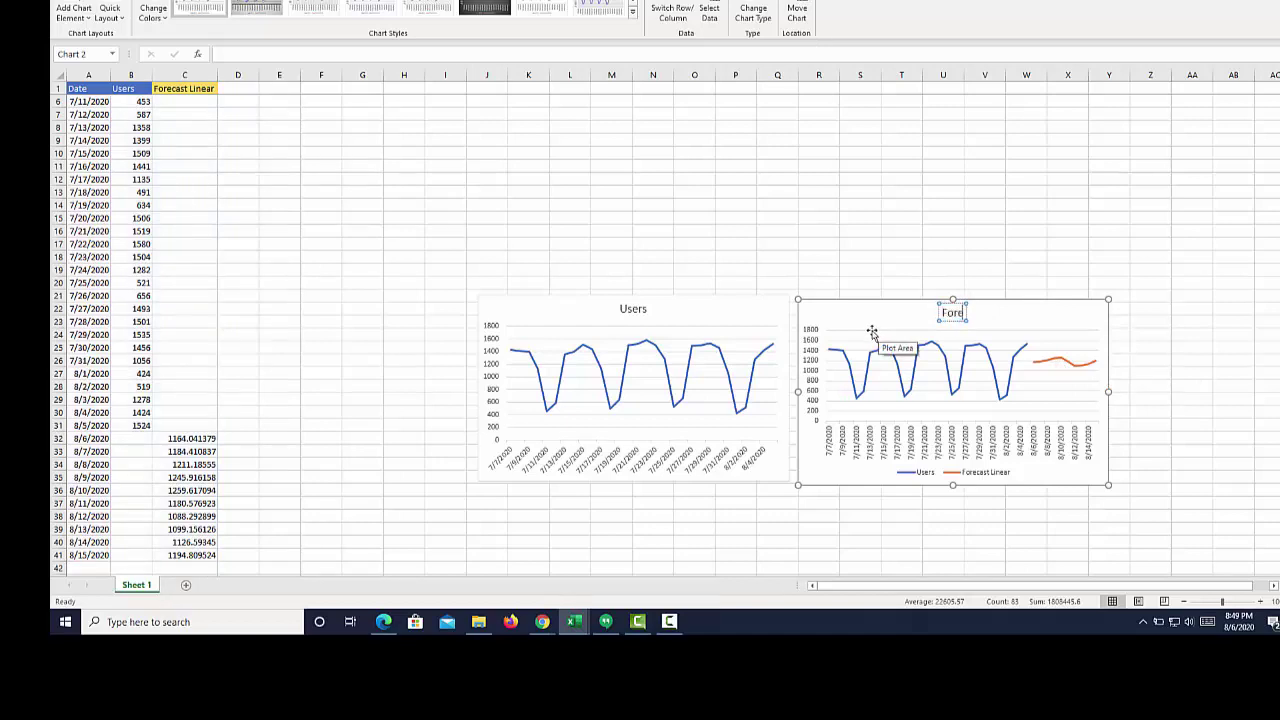
type("cast Linear")
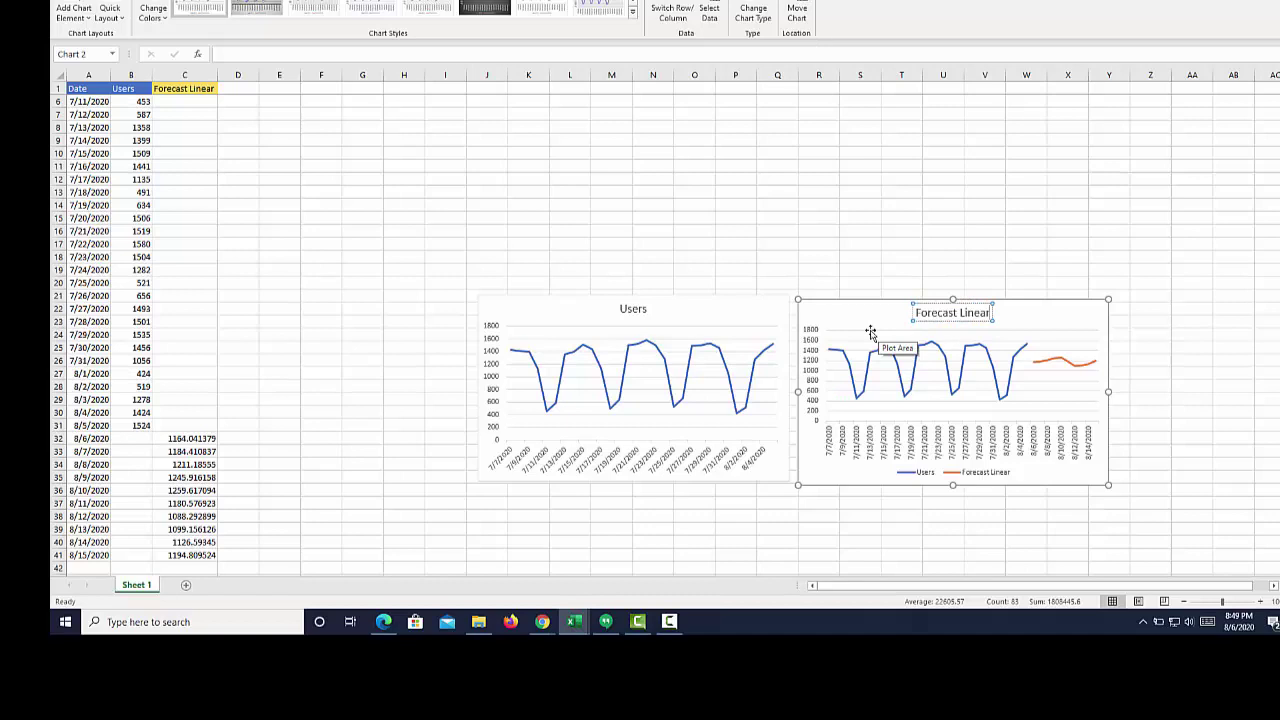
left_click(840, 281)
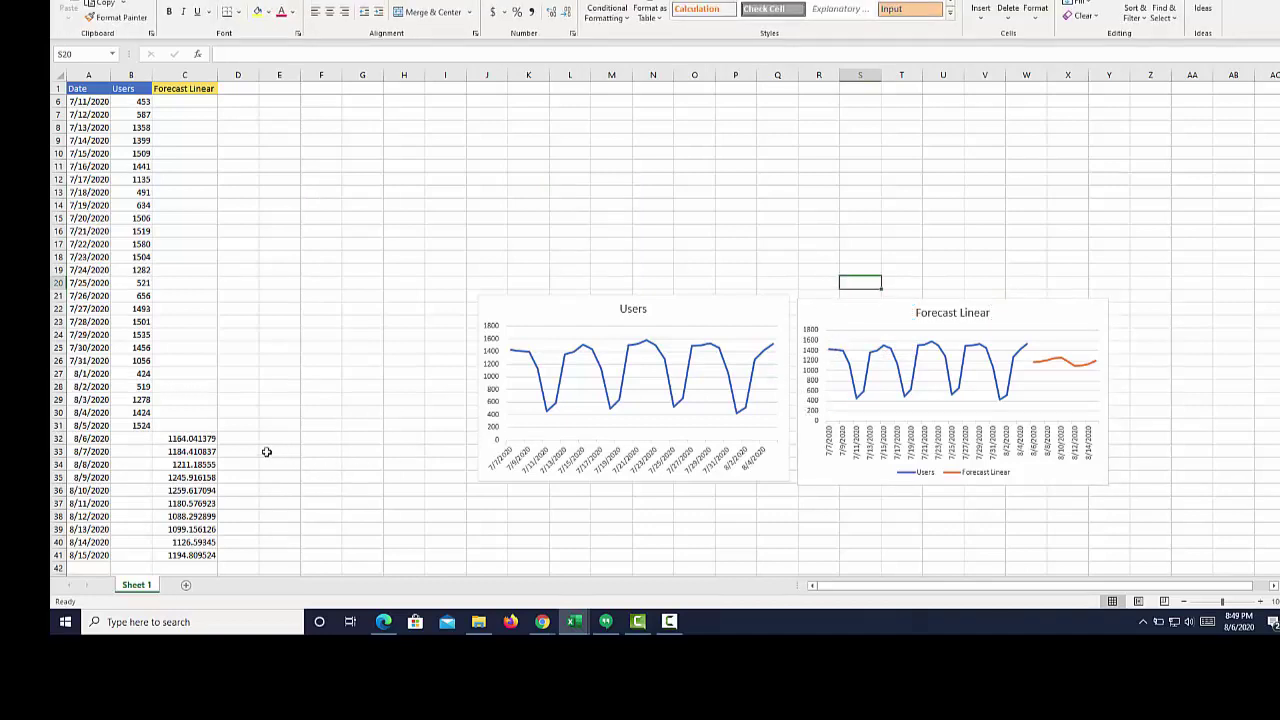
scroll(251, 420, "down", 5)
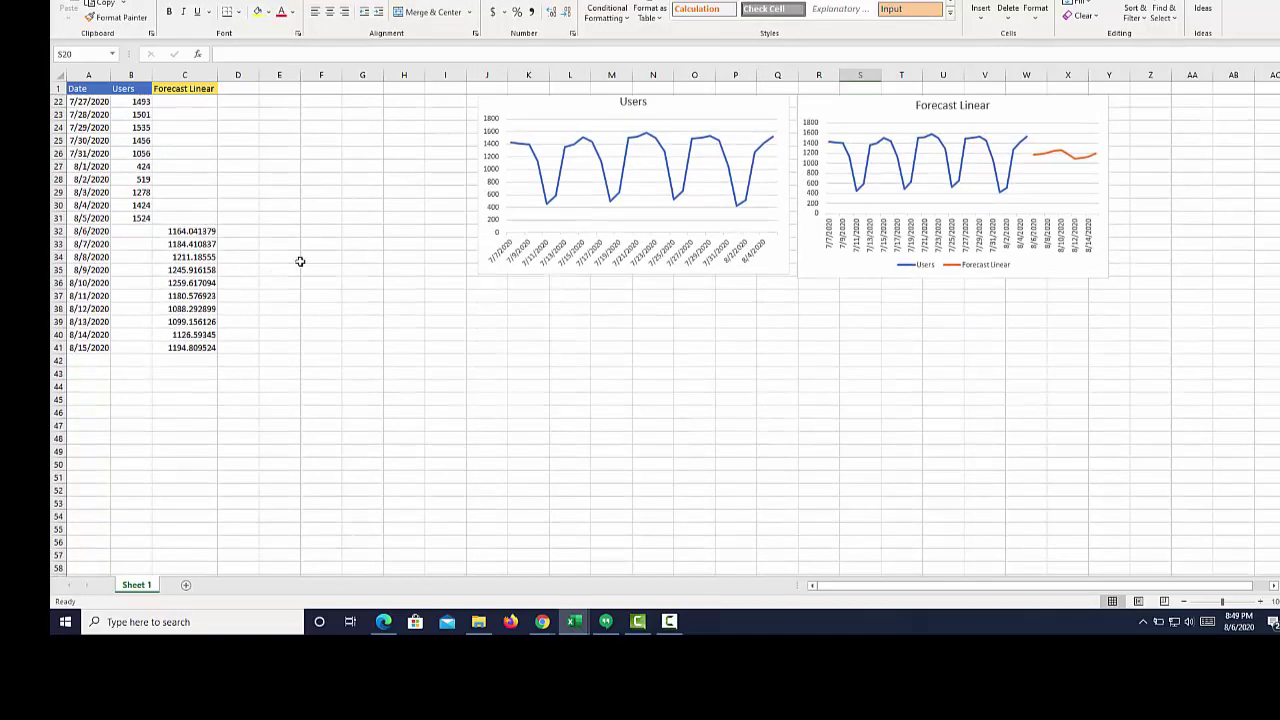
In D32, start a FORECAST.ETS formula with A32 (8/6/2020) as the target date.
left_click(251, 231)
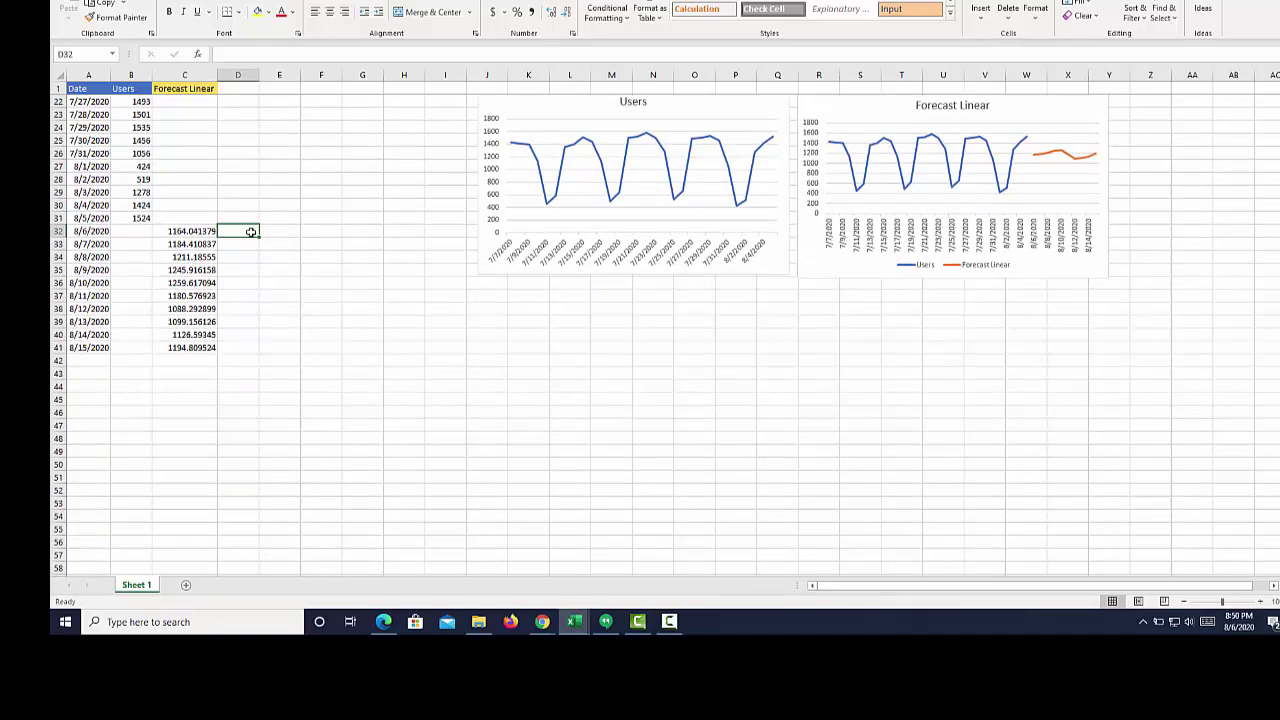
type("=")
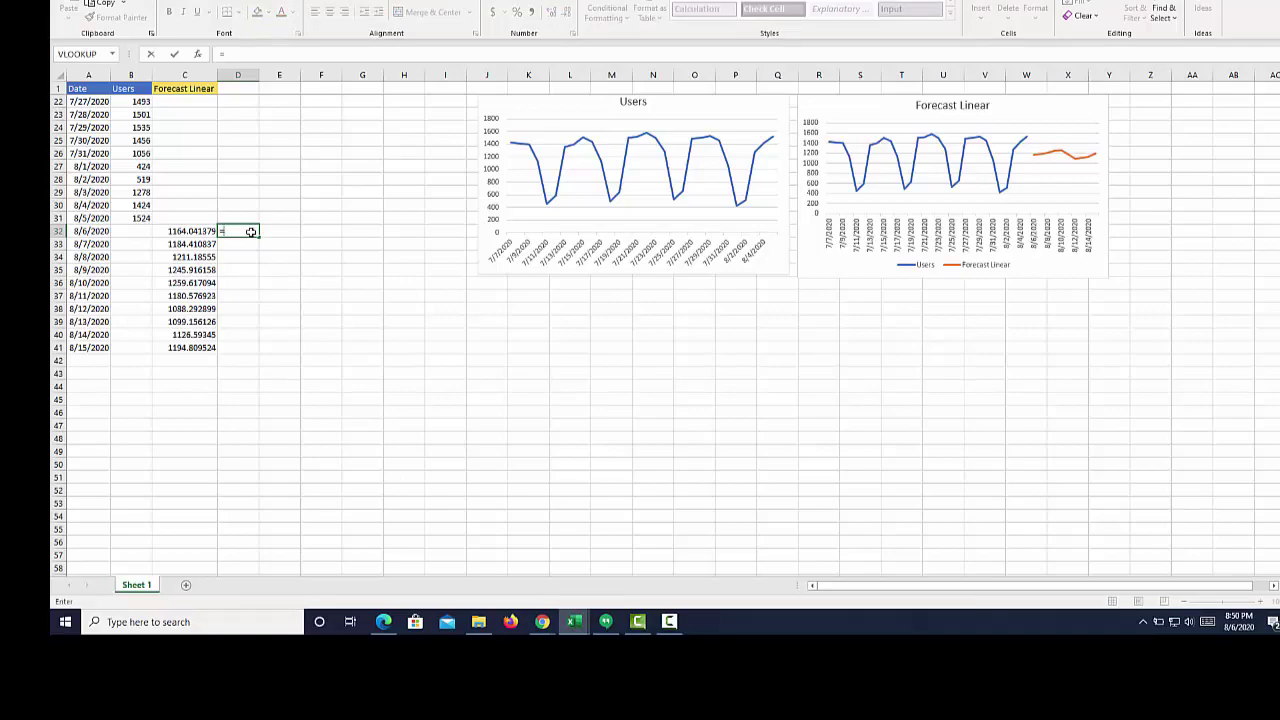
type("for")
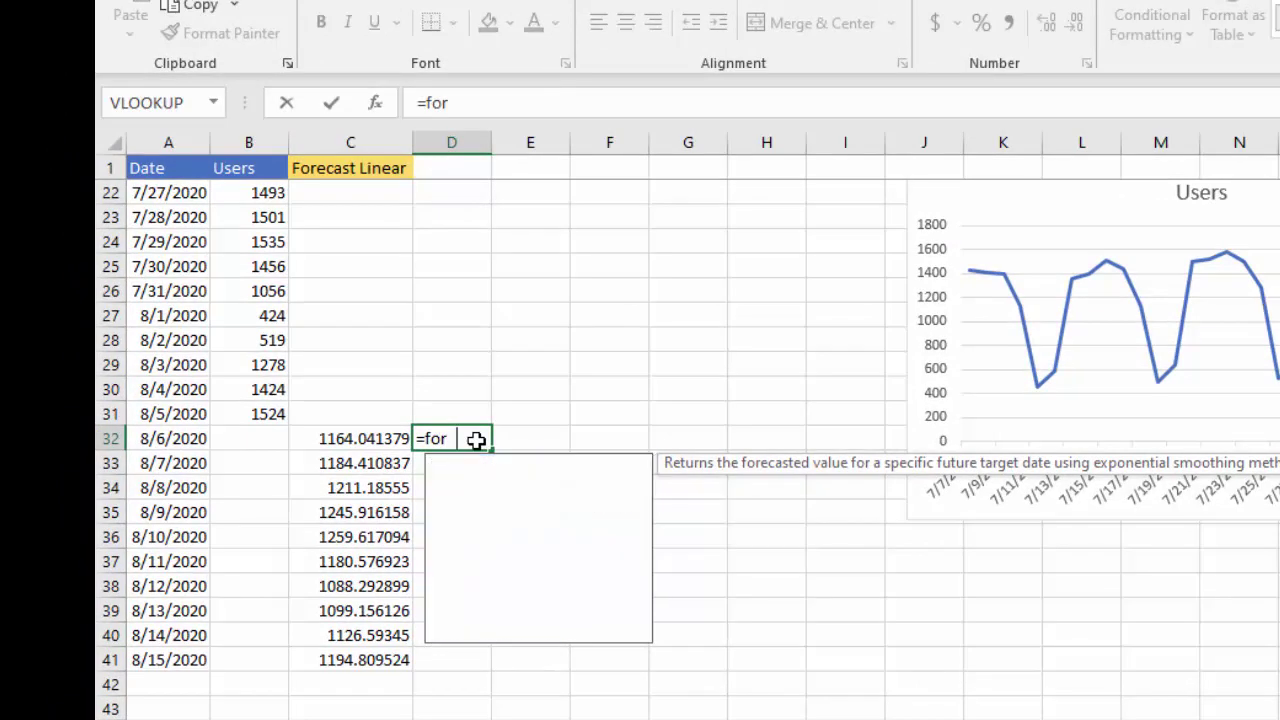
type("ecast")
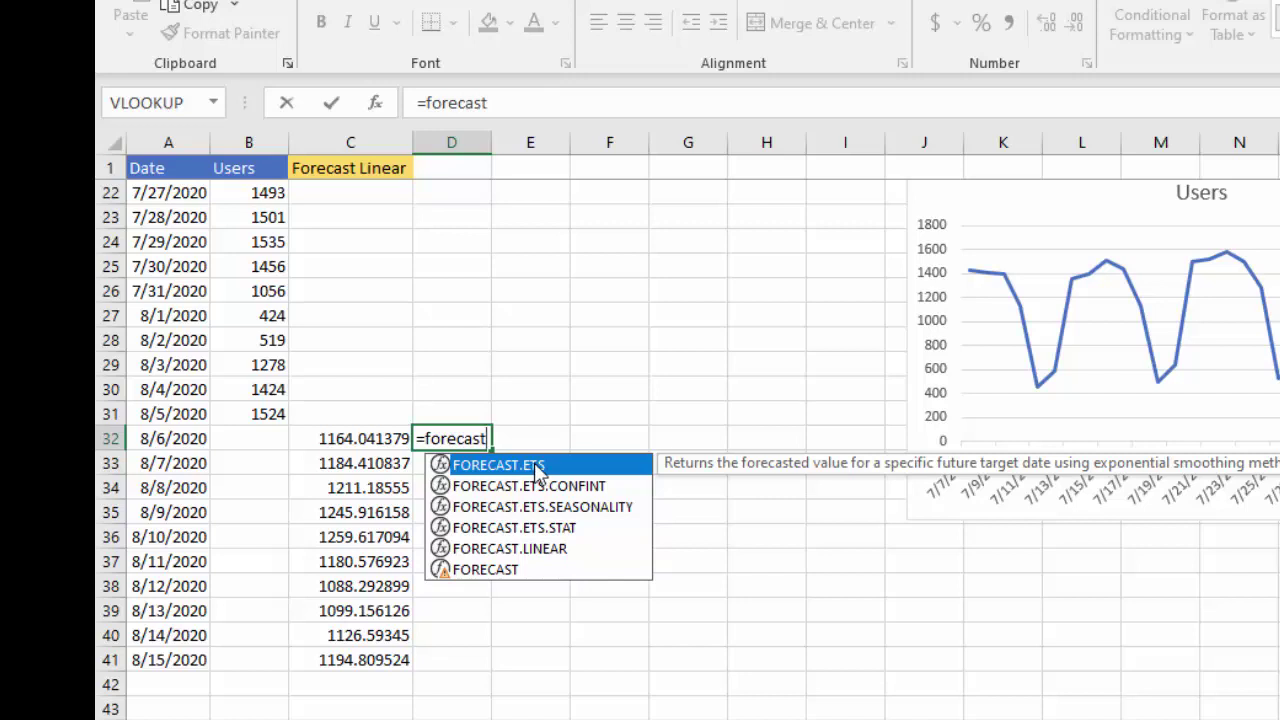
double_click(537, 466)
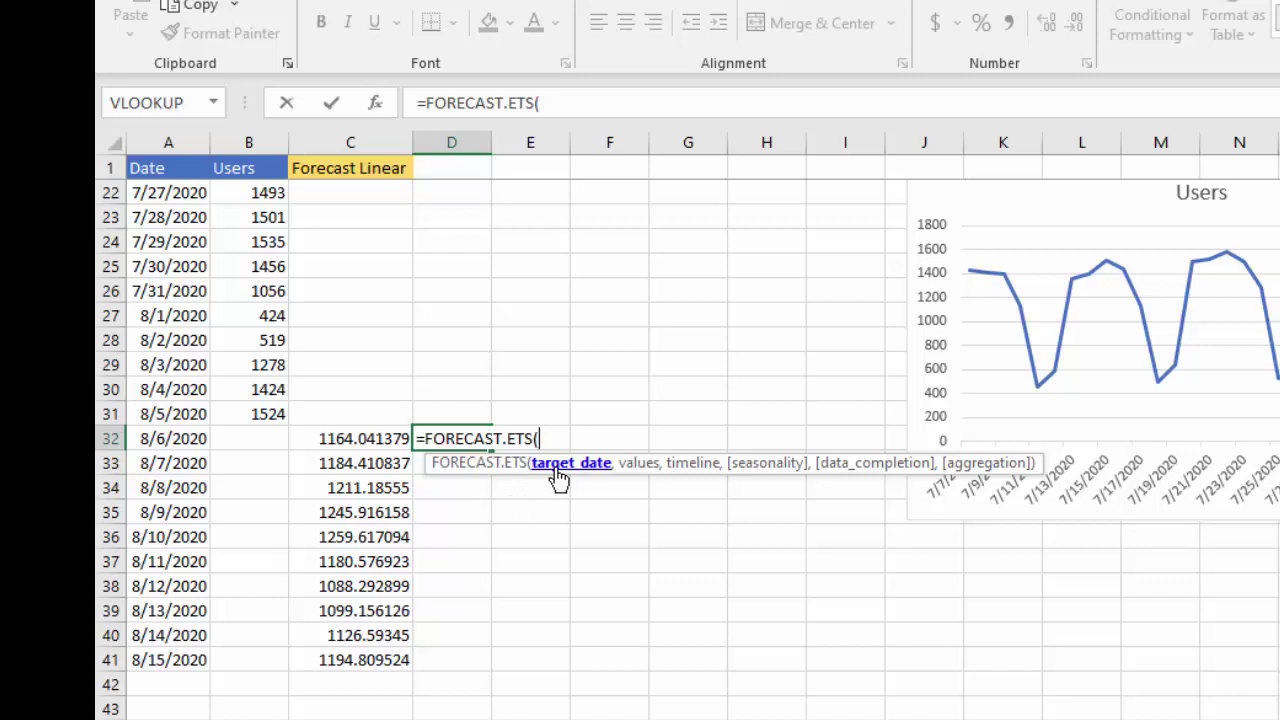
left_click(172, 442)
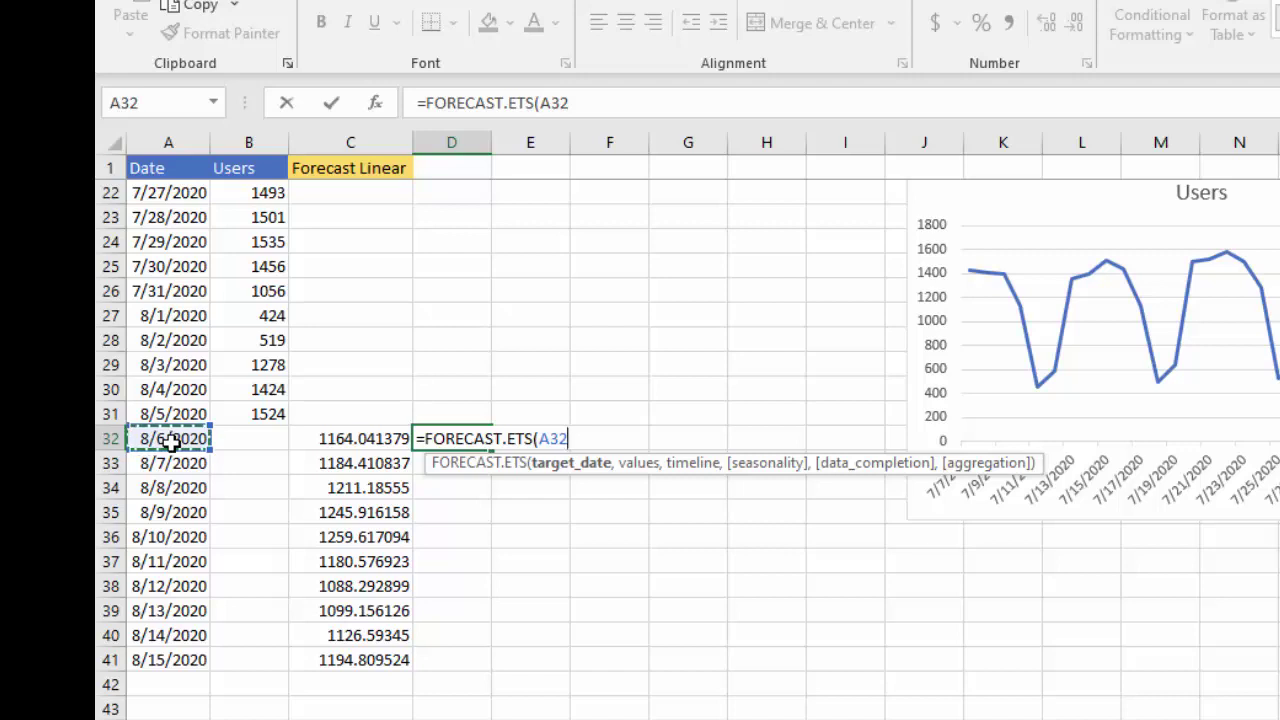
Finish the FORECAST.ETS formula in D32 with the Users values and A2:A31 as timeline, yielding 1458.994.
type(",")
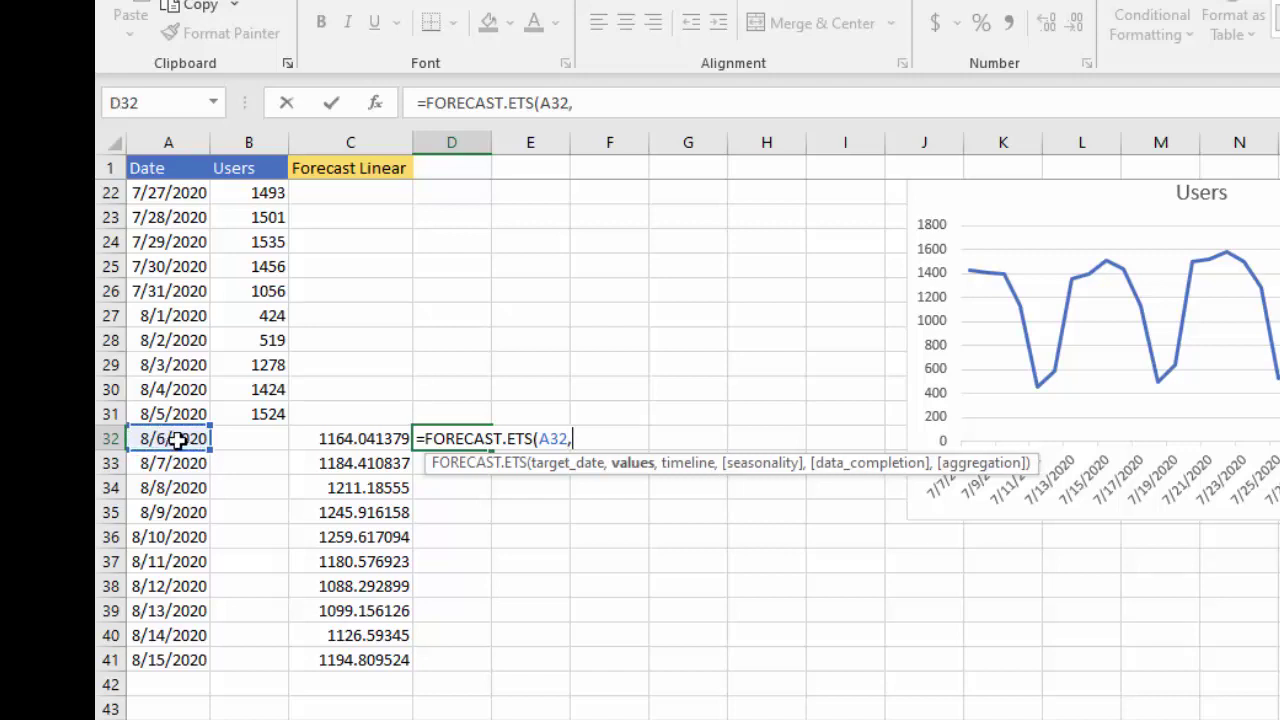
scroll(259, 370, "up", 7)
scroll(259, 370, "up", 1)
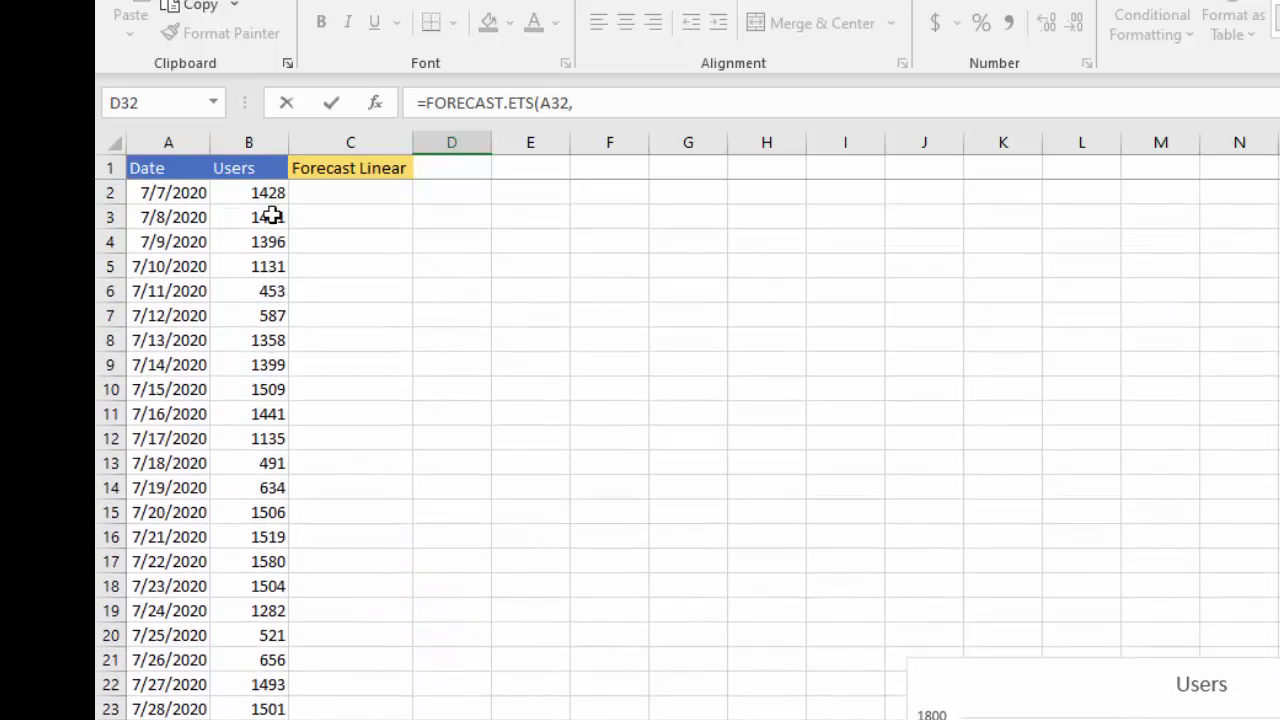
left_click_drag(256, 192, 238, 719)
type(",")
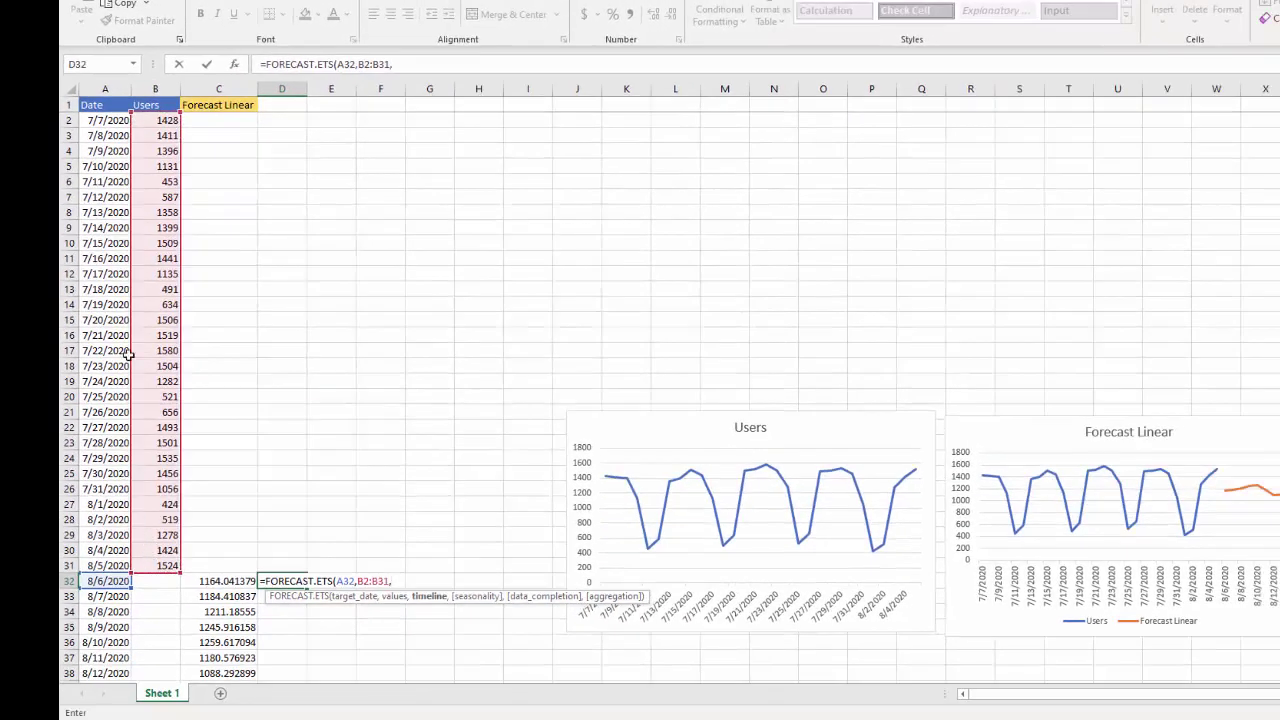
left_click_drag(100, 120, 93, 566)
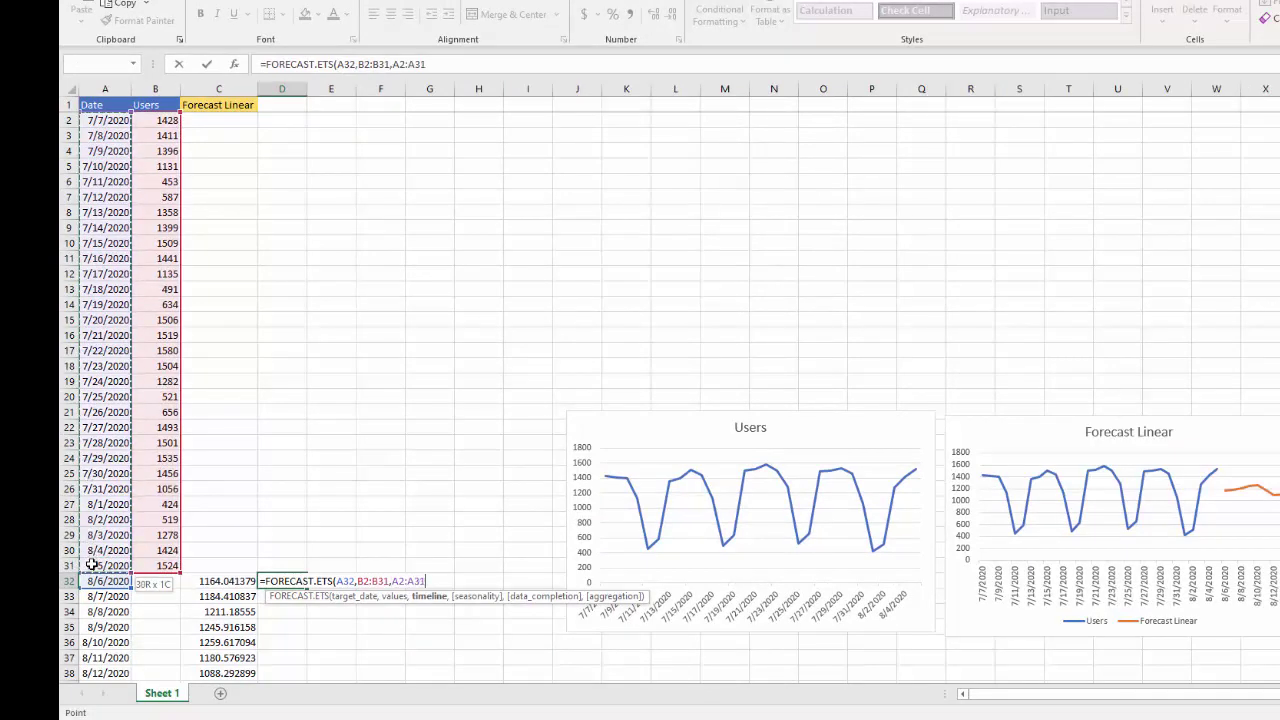
type(",")
scroll(253, 495, "down", 5)
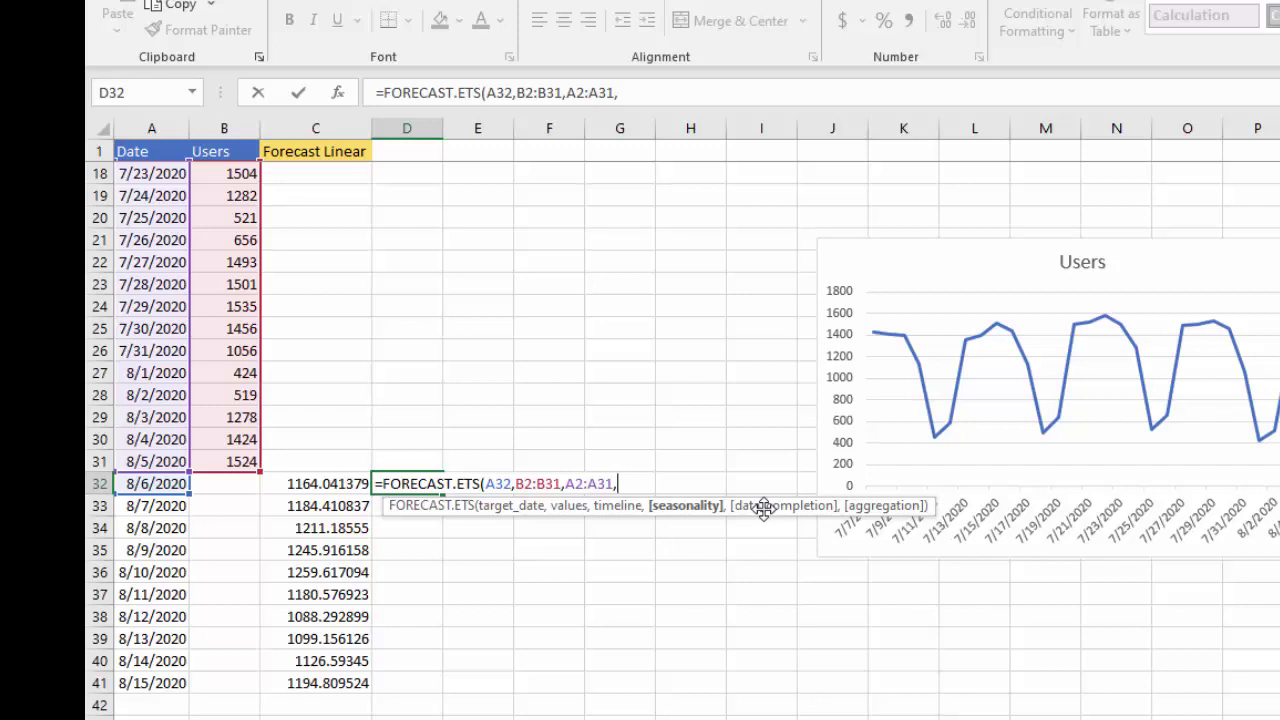
key("BackSpace")
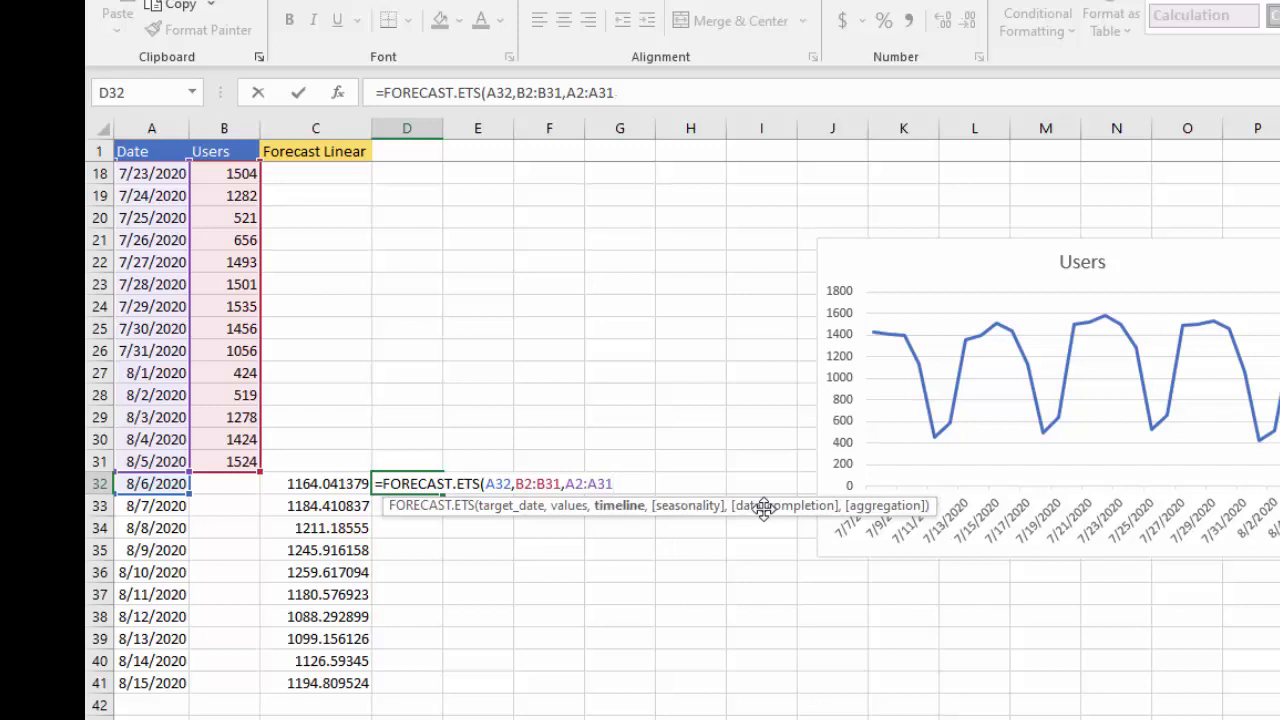
type(")")
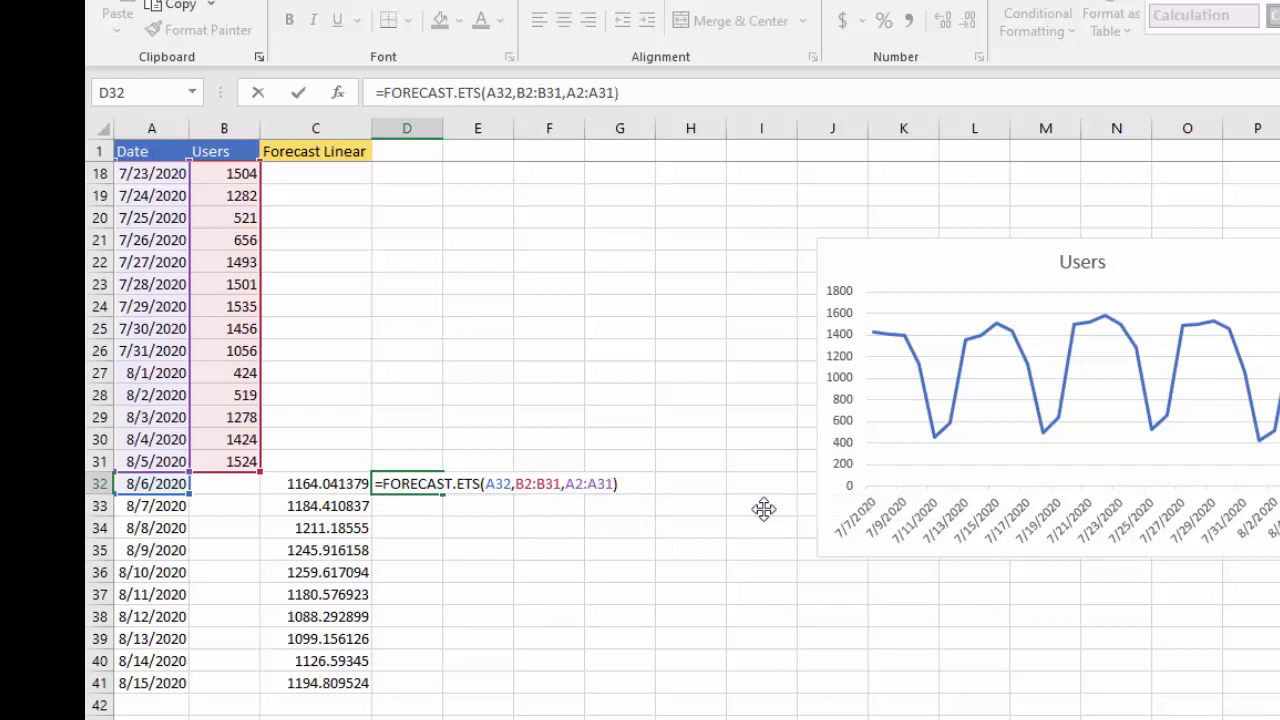
key("Return")
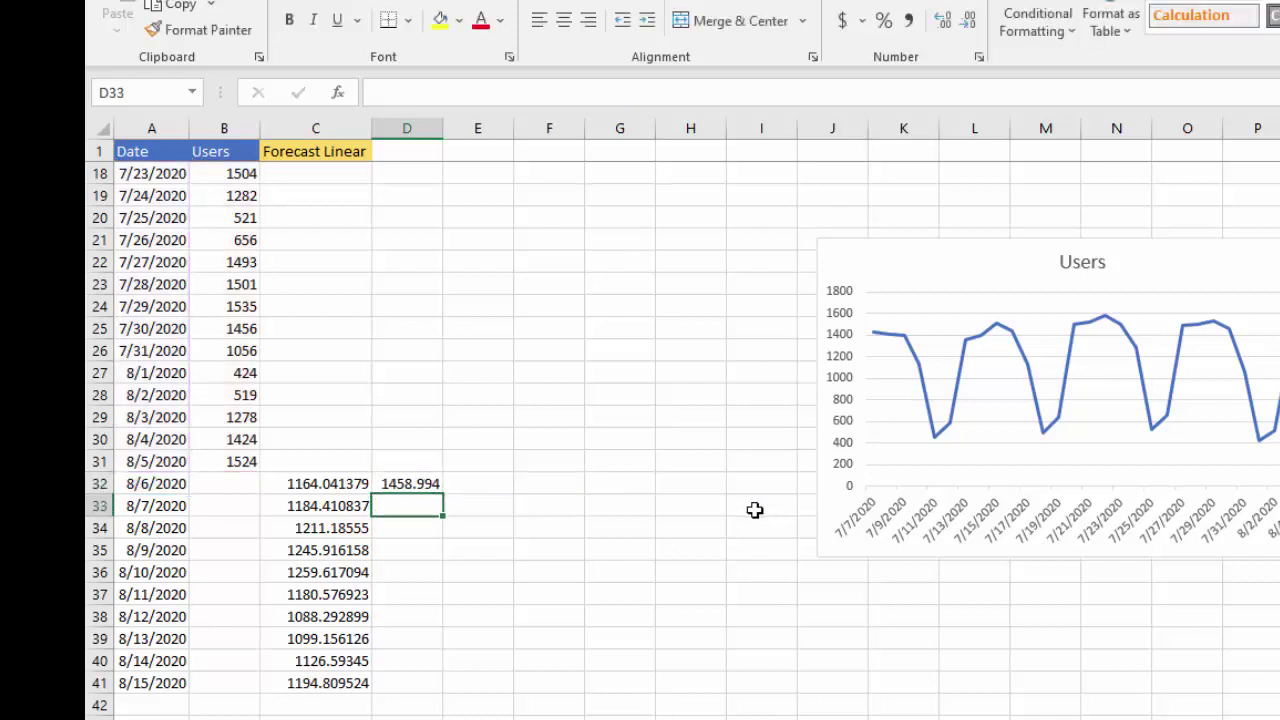
Fill the ETS forecast formula from D32 down to row 41.
left_click(416, 484)
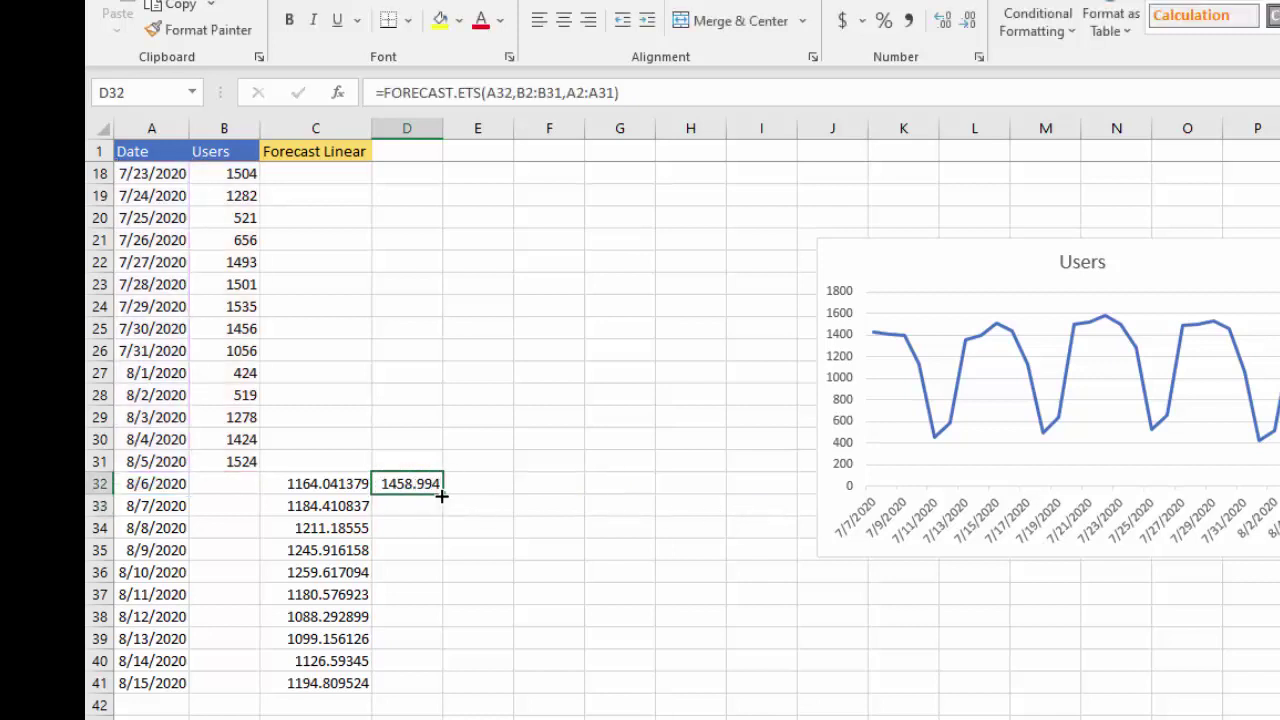
double_click(442, 495)
scroll(428, 214, "up", 6)
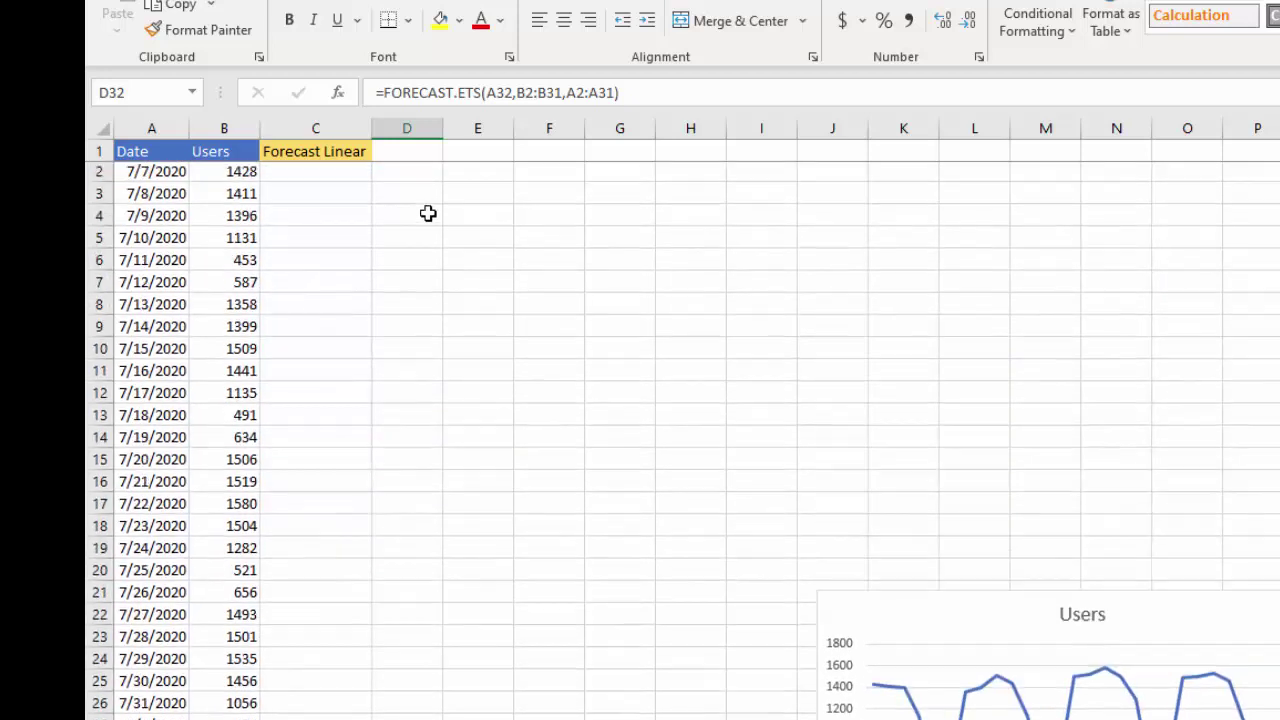
Label D1 'ETS Forecast' with a green Accent cell style and autofit column D.
left_click(421, 147)
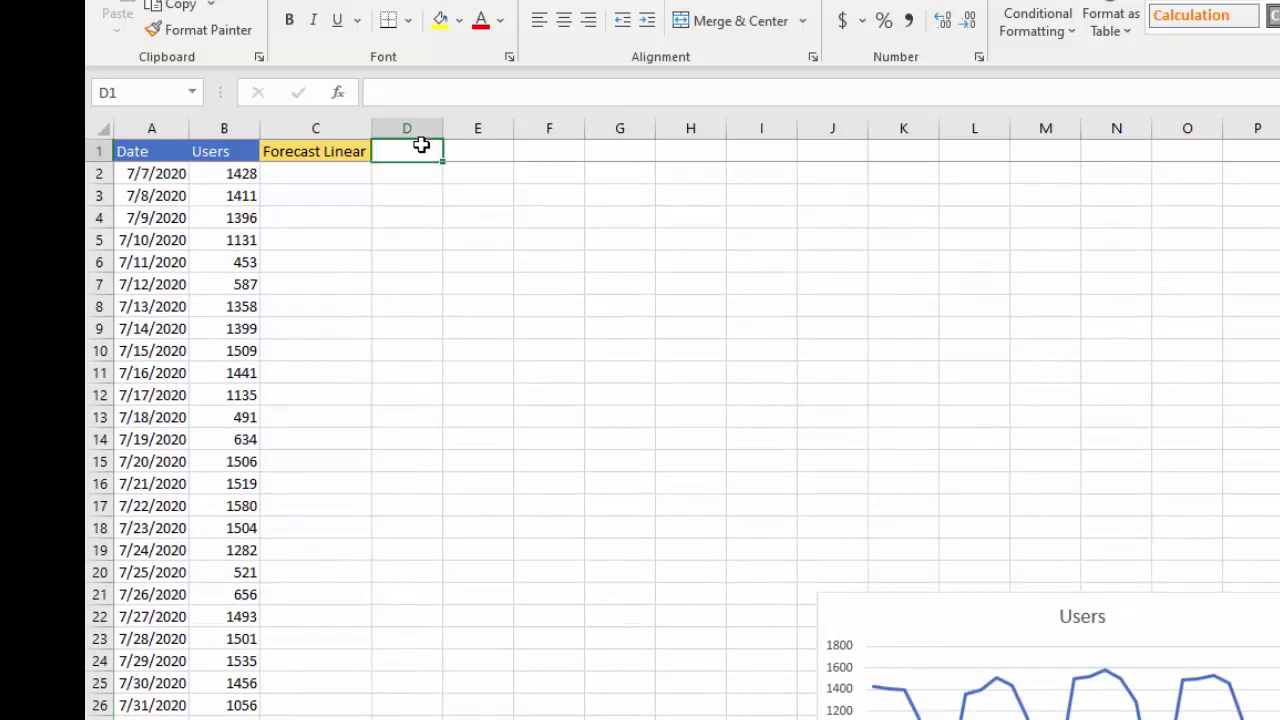
type("ETS ")
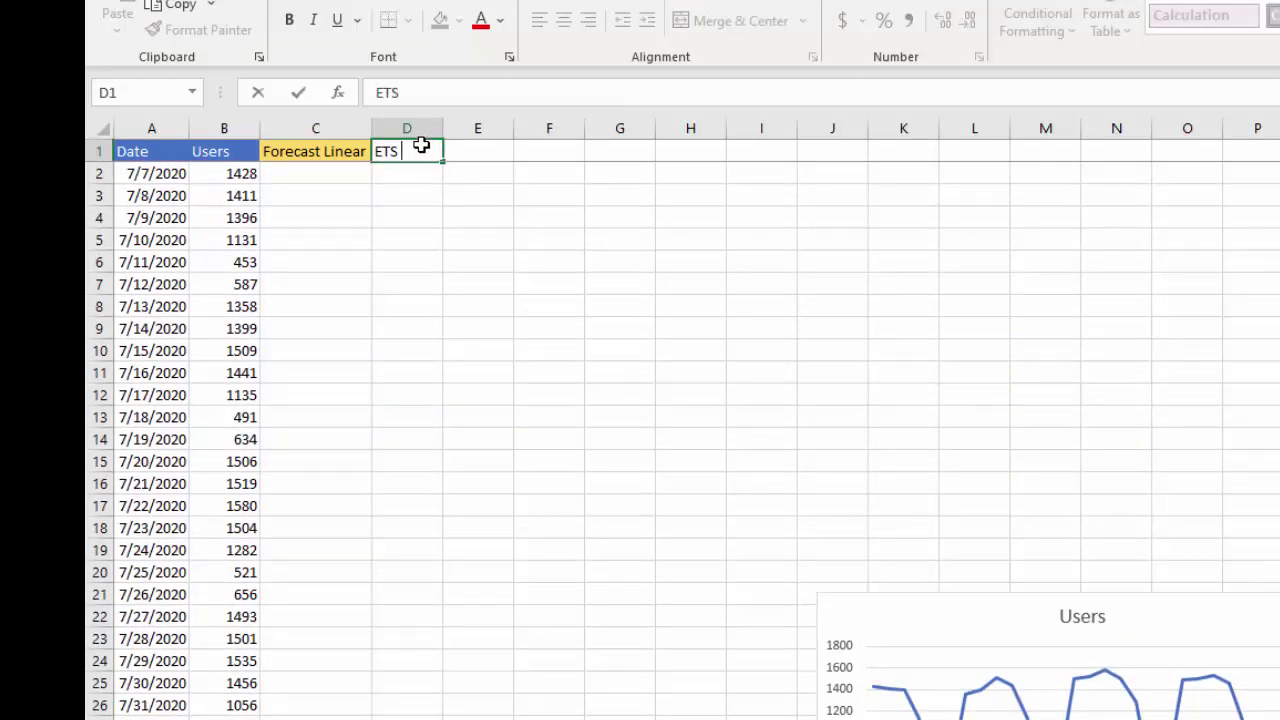
type("Forecast")
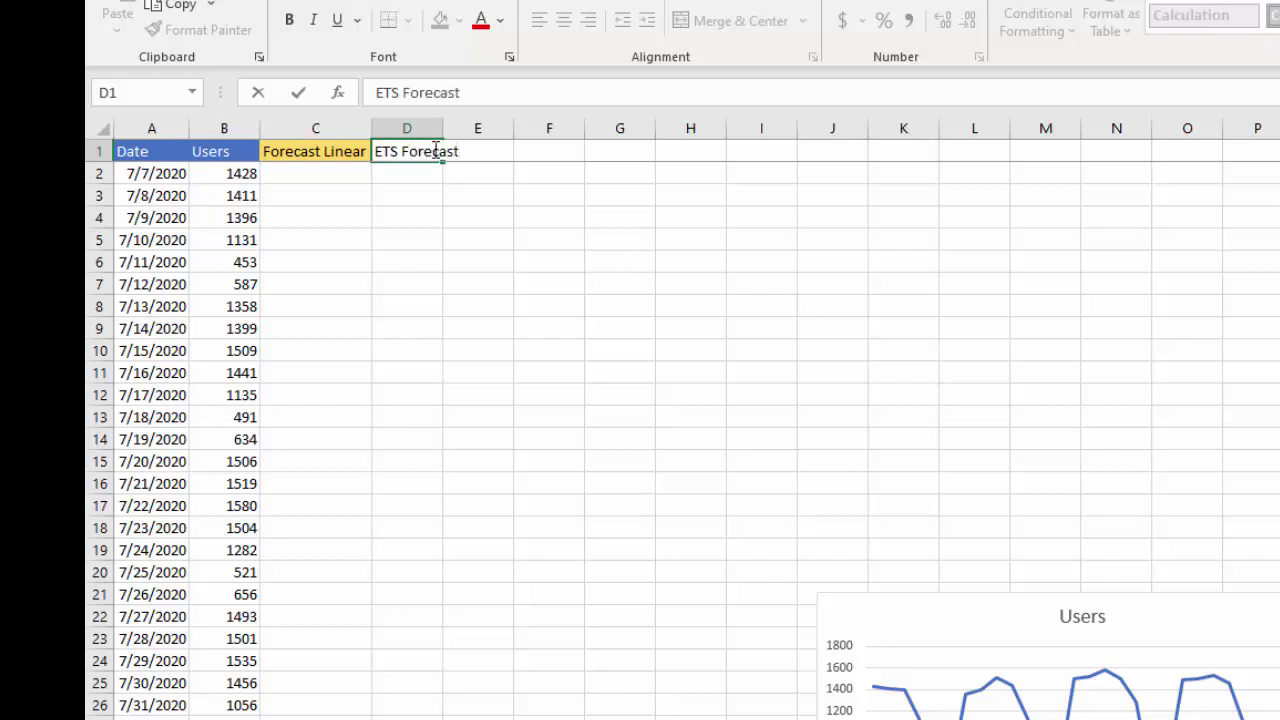
left_click(431, 200)
left_click(418, 151)
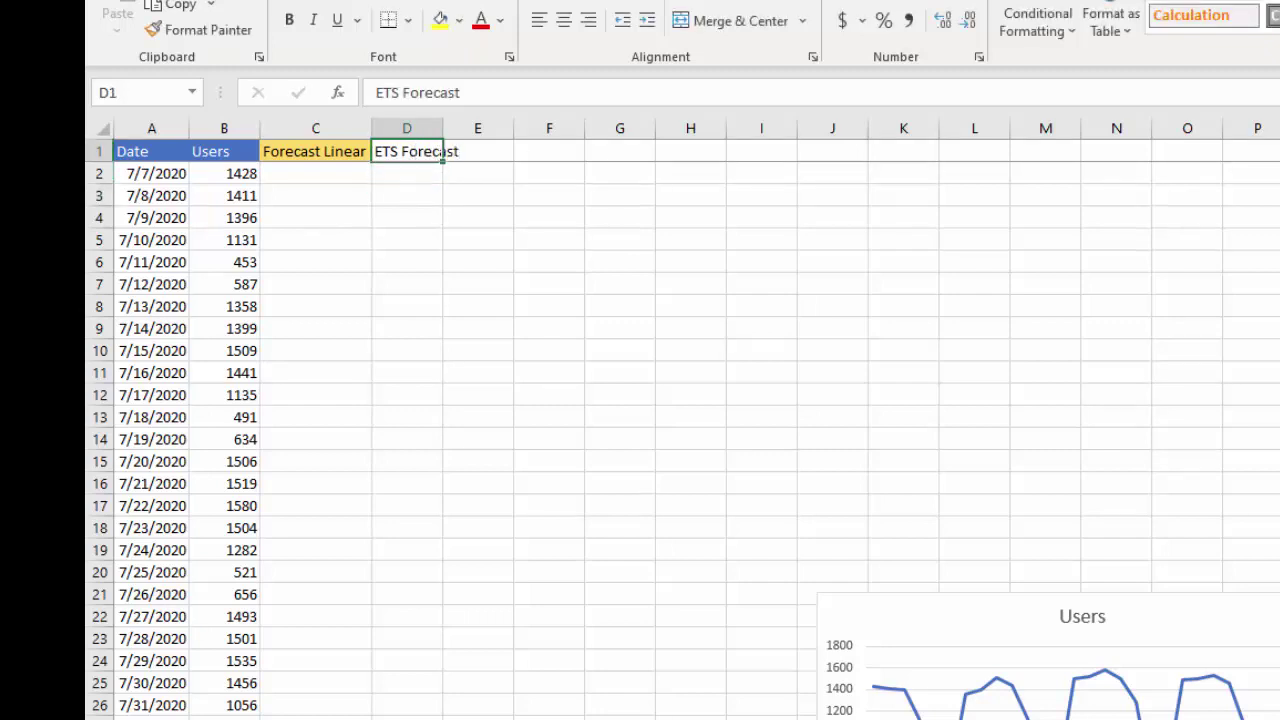
left_click(1272, 15)
left_click(1278, 360)
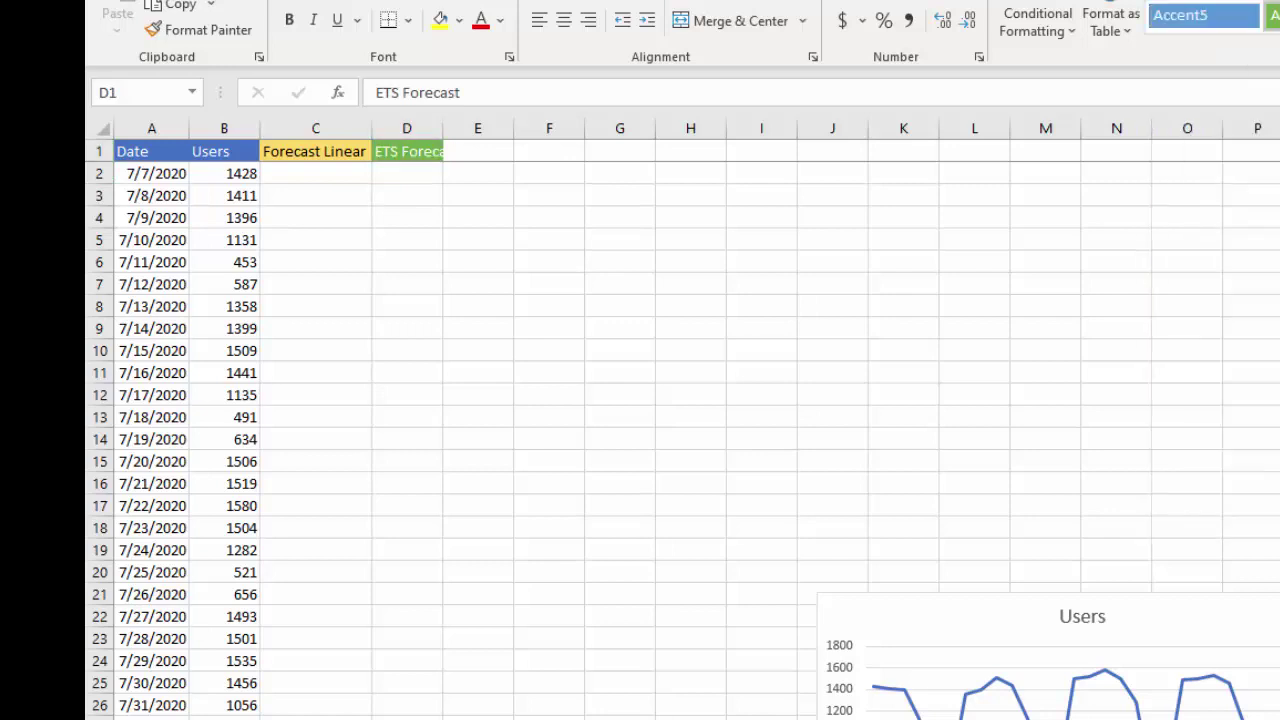
double_click(447, 128)
left_click(500, 352)
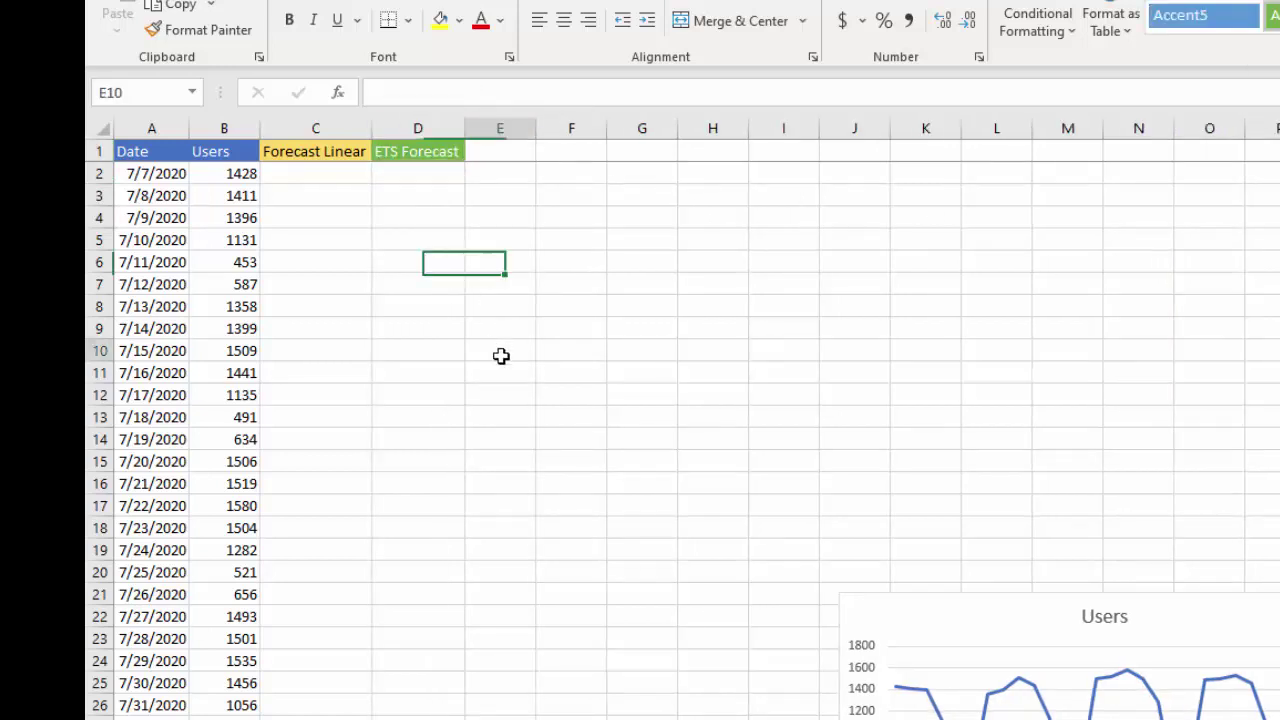
Select the Date and Users data in columns A and B.
left_click(140, 150)
key("ctrl+shift+Down")
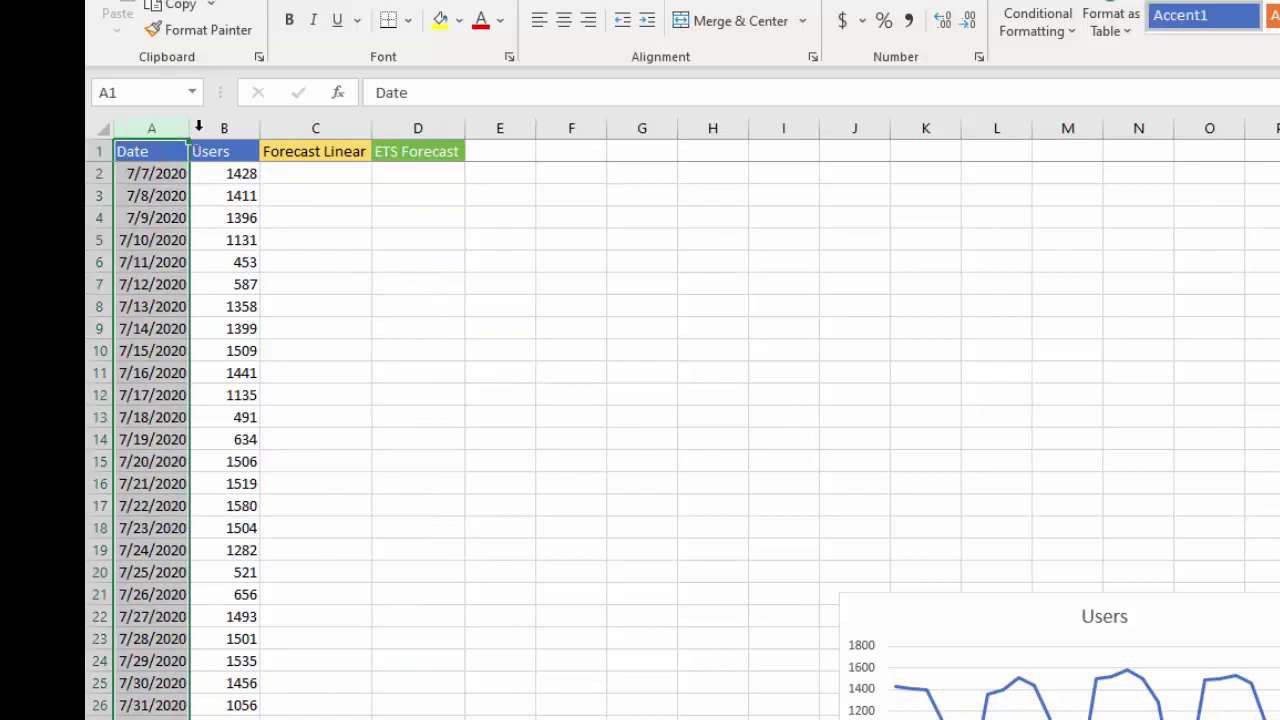
left_click(200, 127, "ctrl")
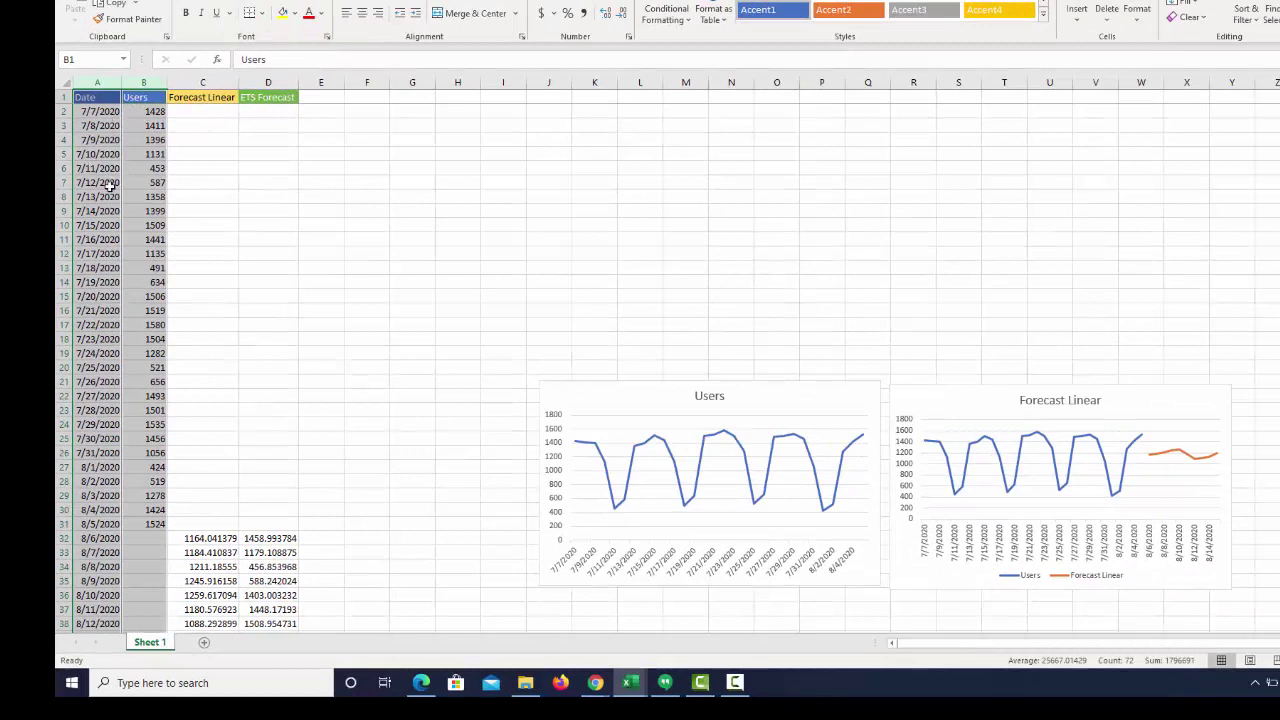
Add the ETS Forecast column to the selection and insert a 2-D line chart placed lower down.
left_click(270, 82, "ctrl")
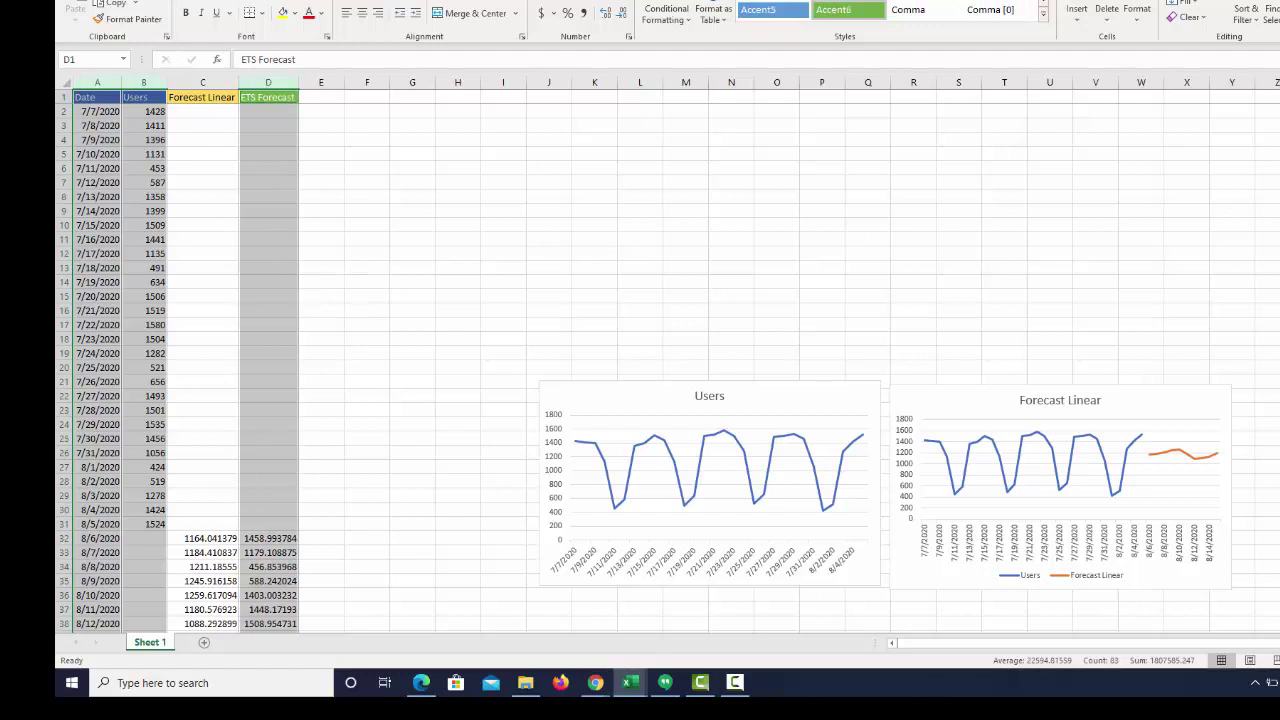
left_click(212, 2)
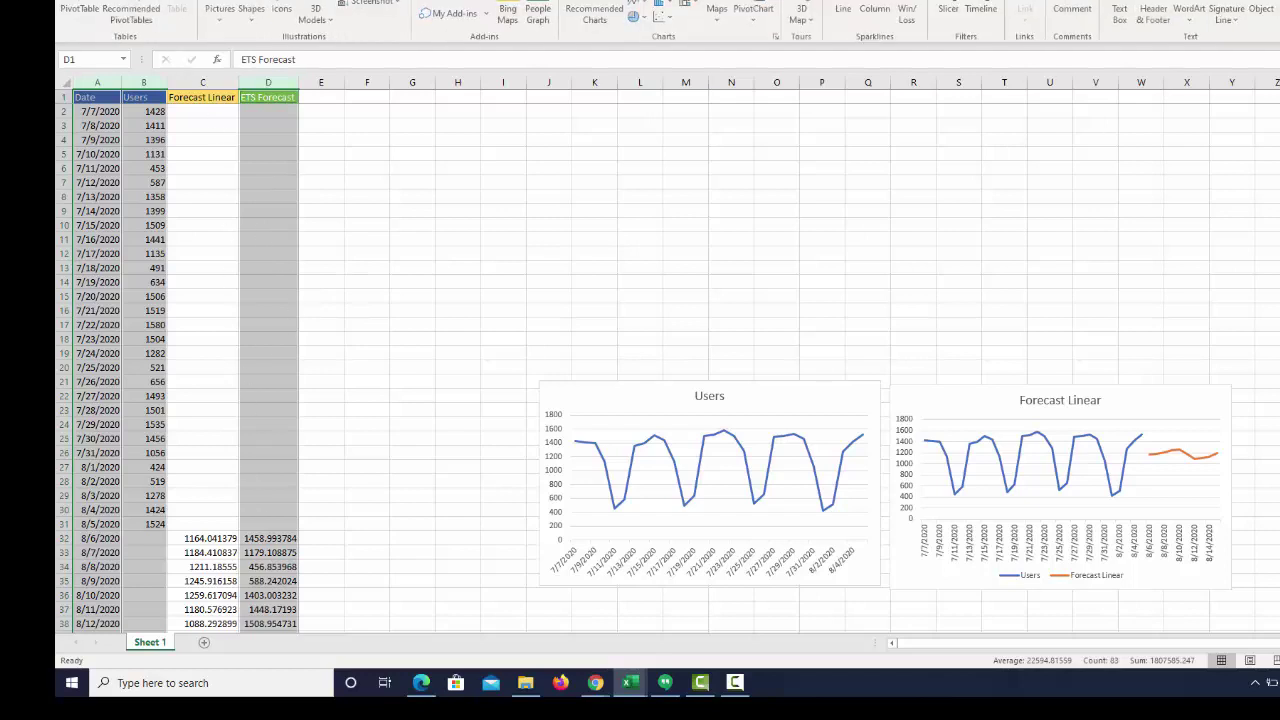
left_click(636, 4)
left_click(653, 47)
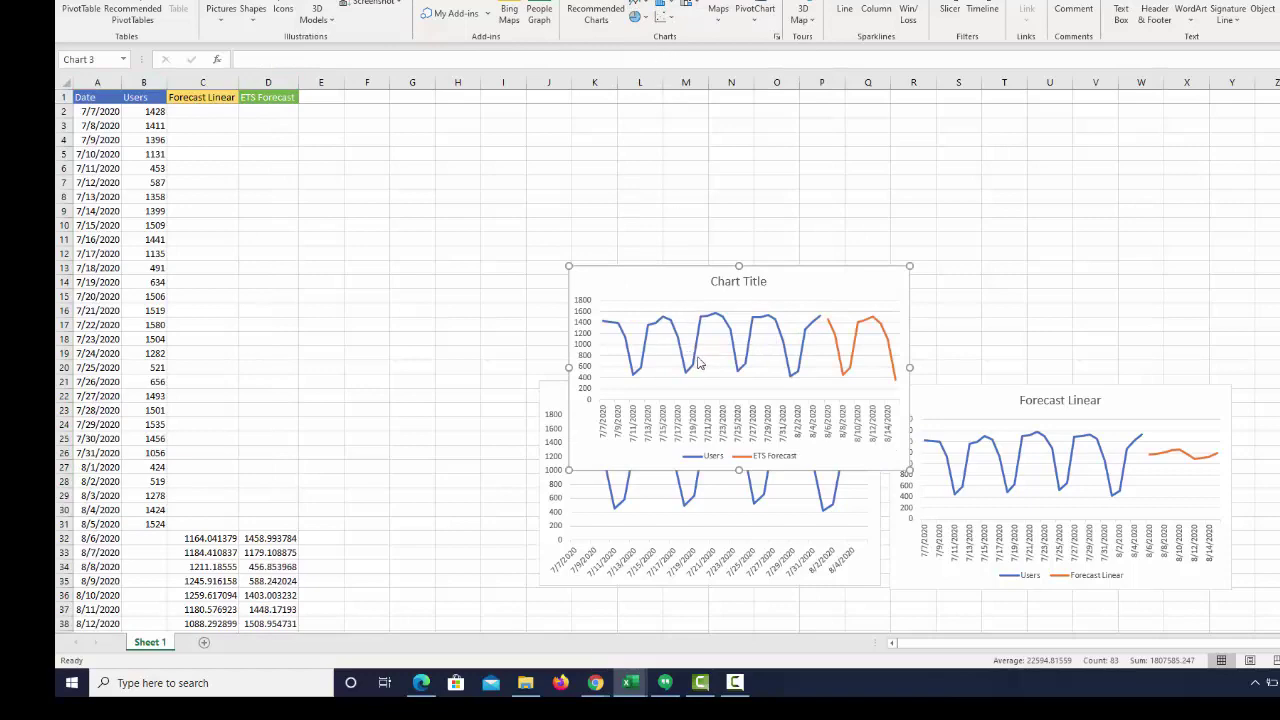
left_click_drag(688, 287, 663, 606)
scroll(663, 568, "down", 11)
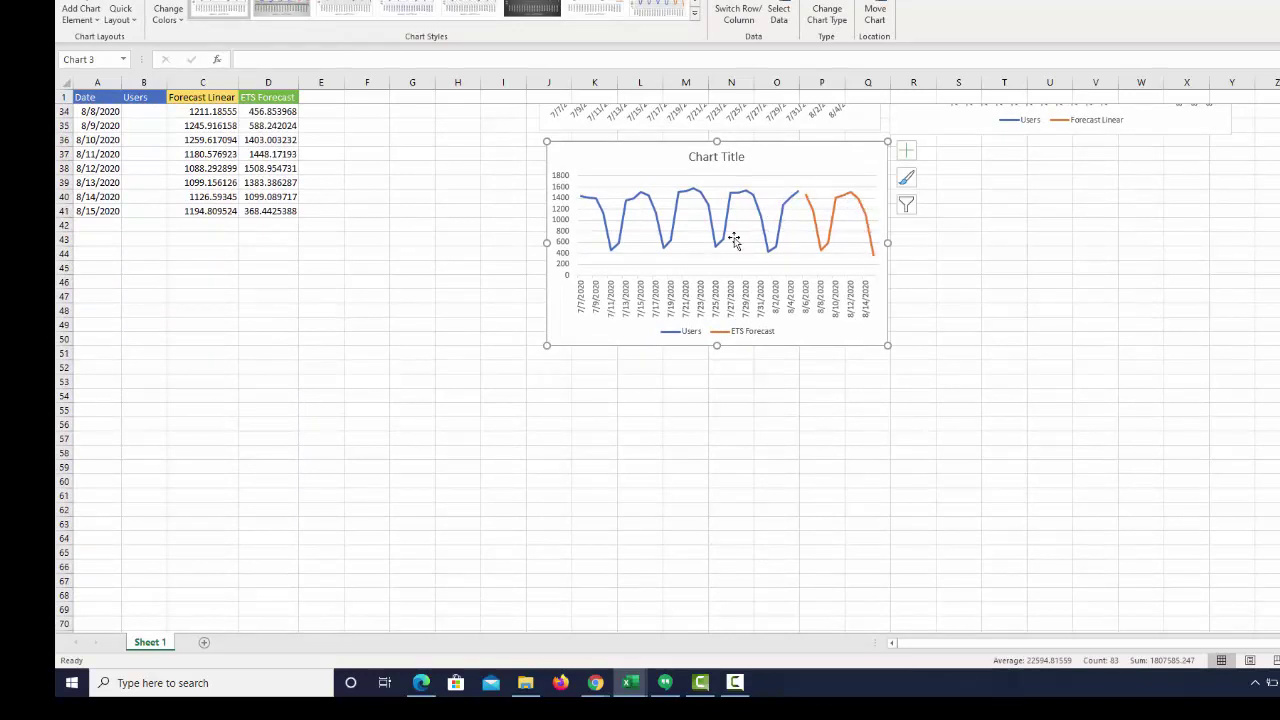
Rename the new chart's title to 'ETS Forecast'.
left_click(711, 158)
left_click_drag(690, 157, 746, 158)
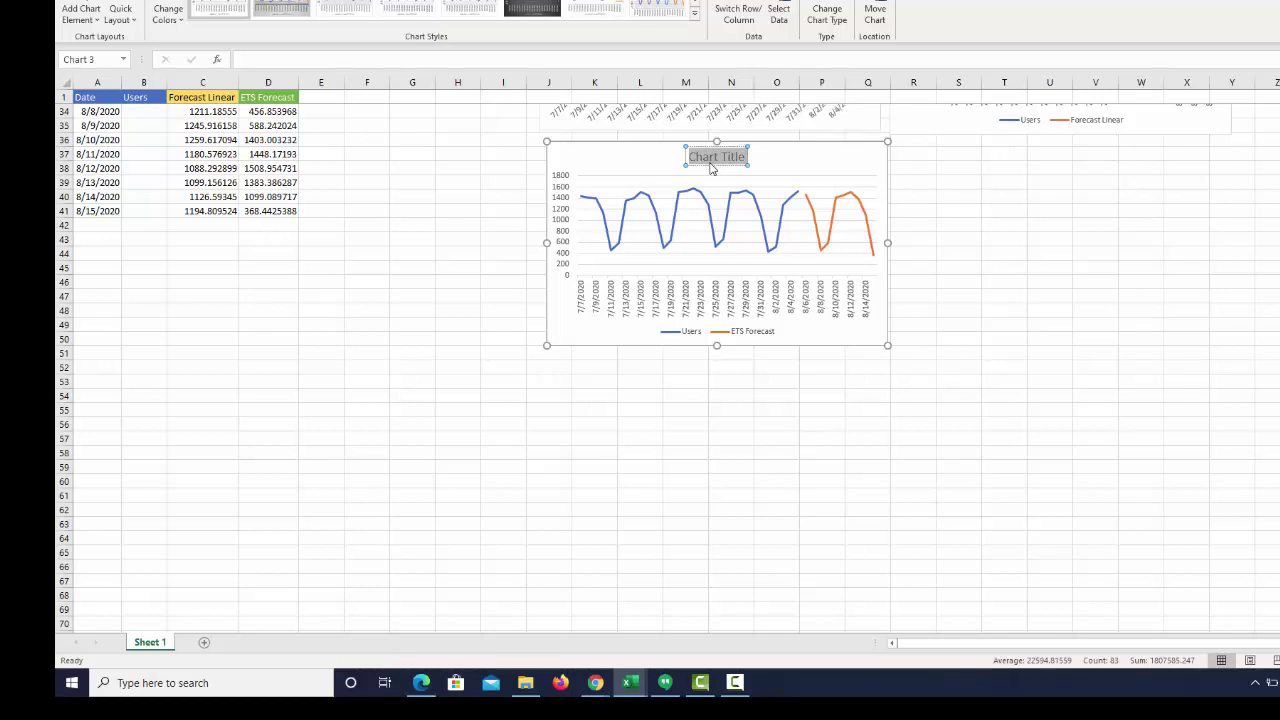
type("ETS Forecast")
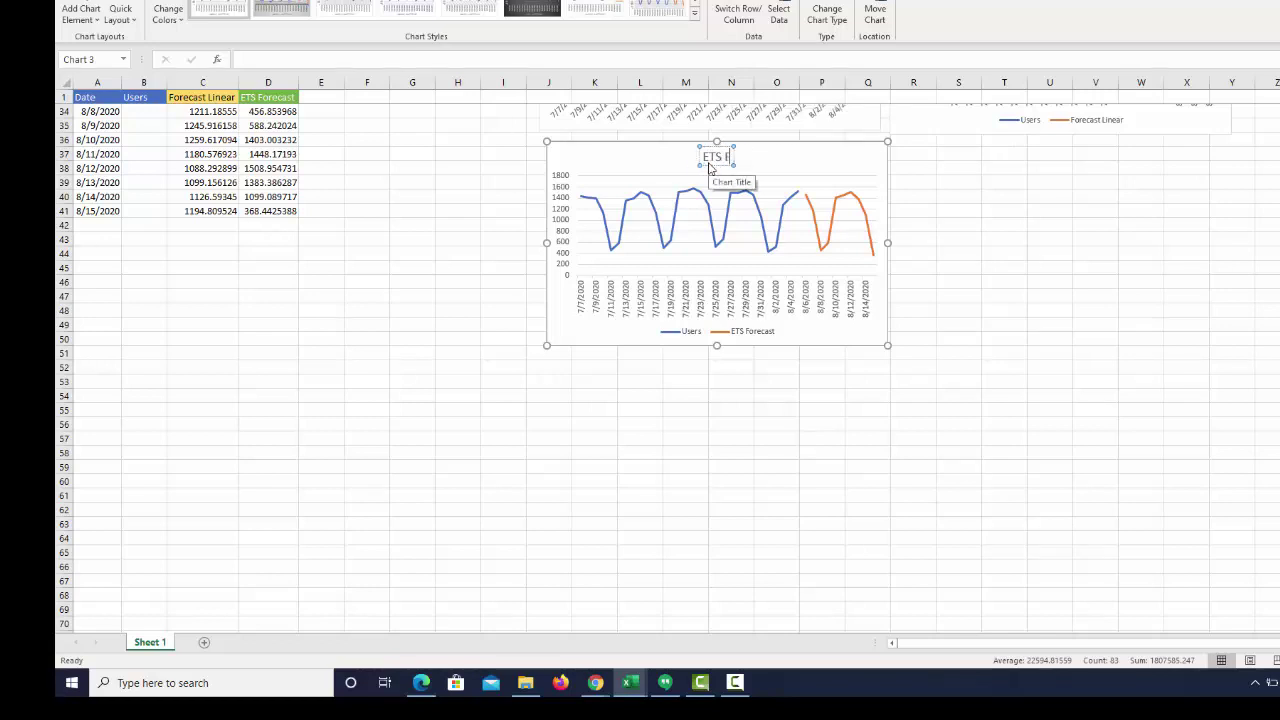
left_click(957, 294)
scroll(725, 295, "up", 5)
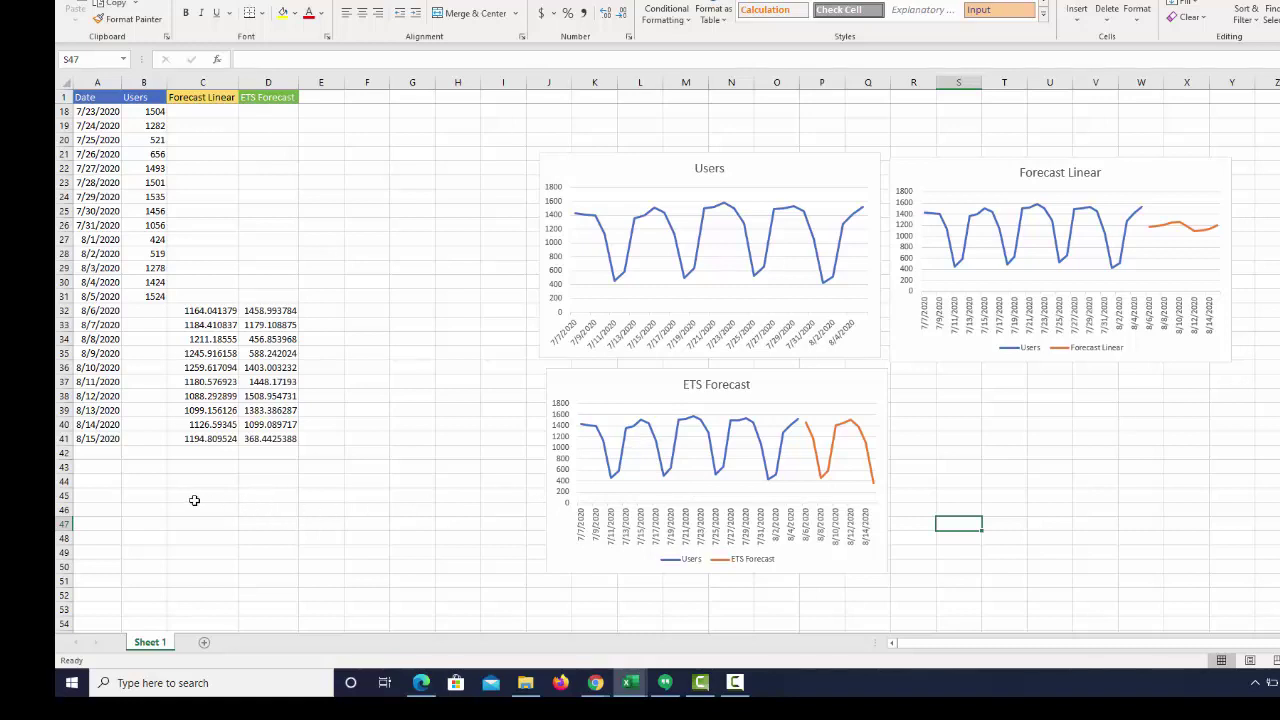
Label A44 'seasonality' and start a FORECAST.ETS.SEASONALITY formula in B44.
left_click(91, 481)
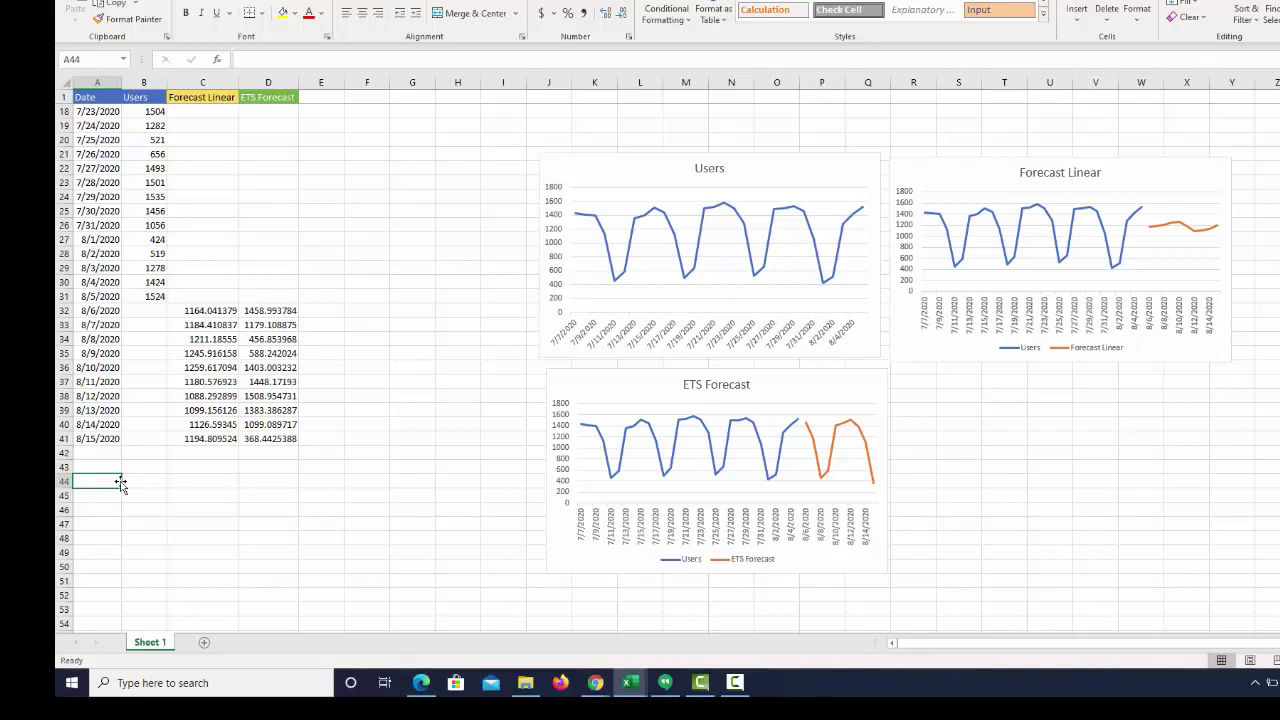
type("se")
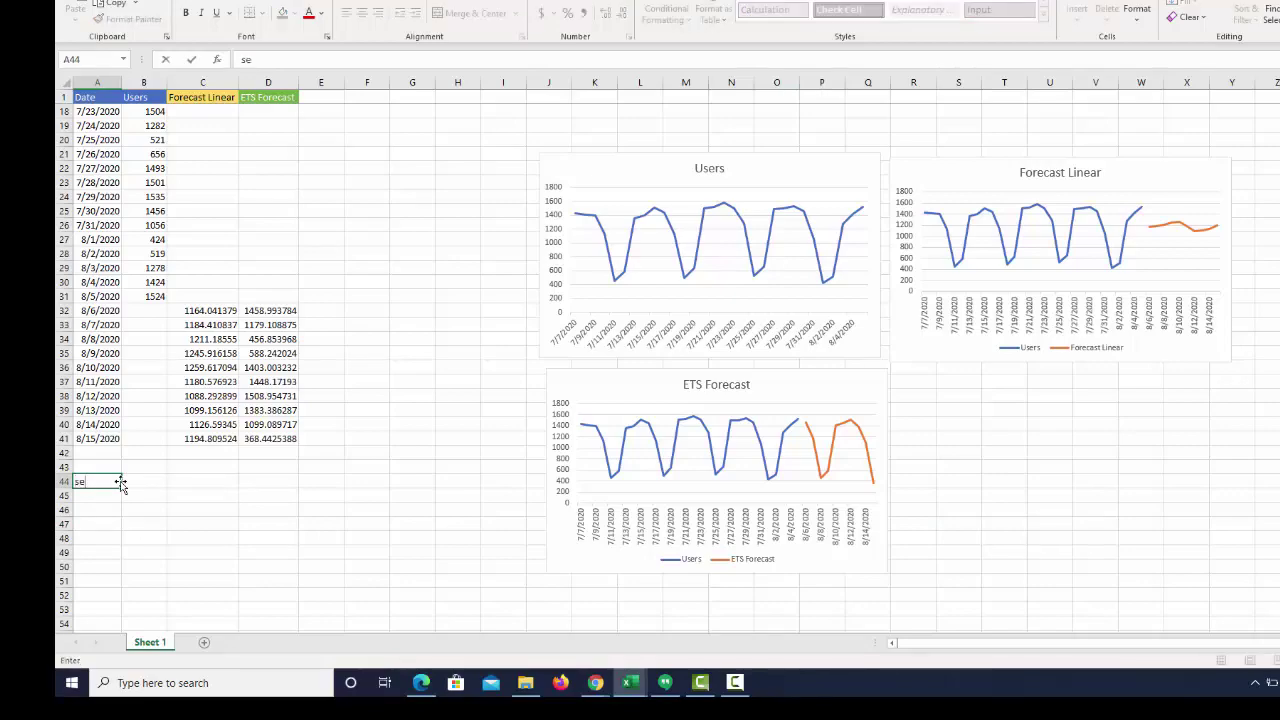
type("asonality")
left_click(150, 481)
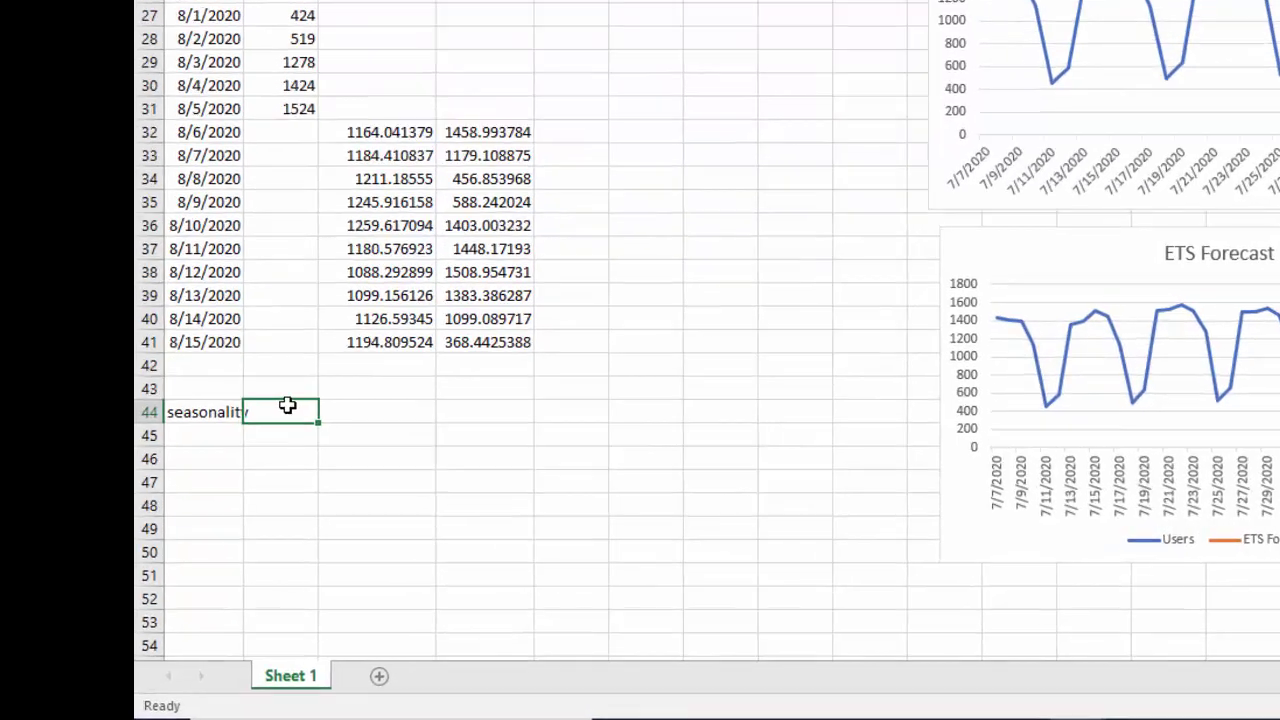
type("=forec")
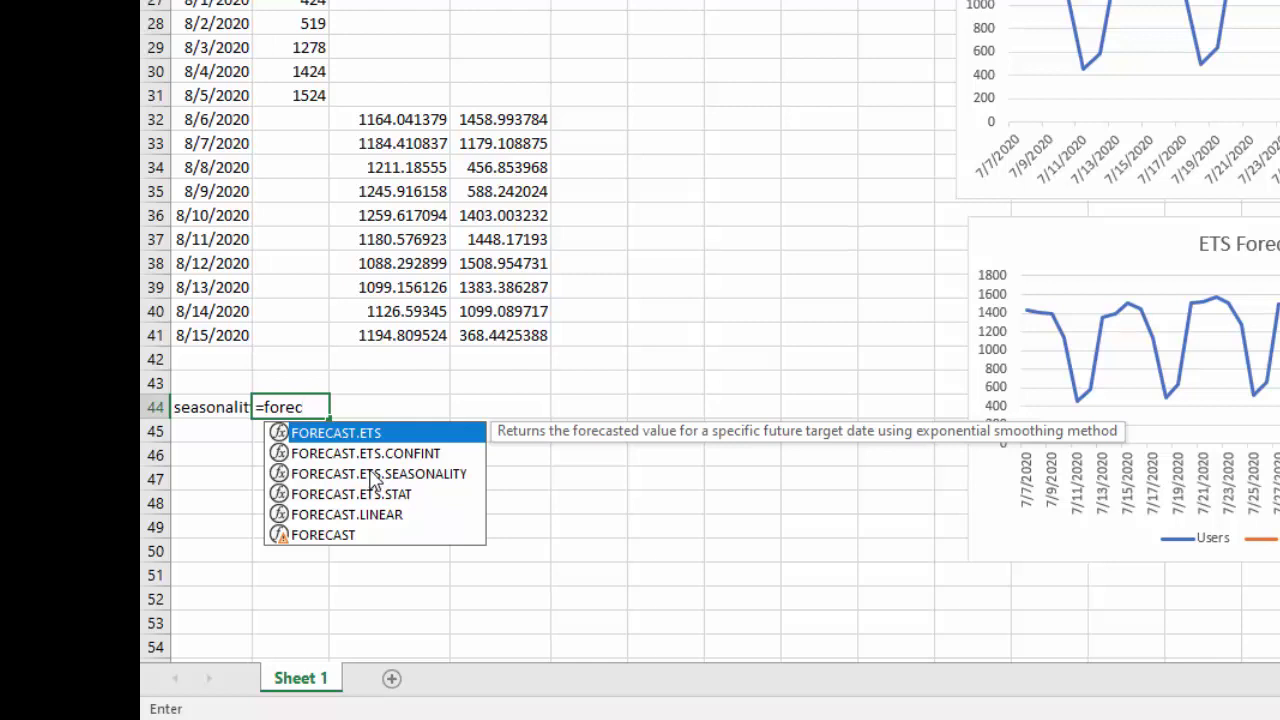
left_click(373, 474)
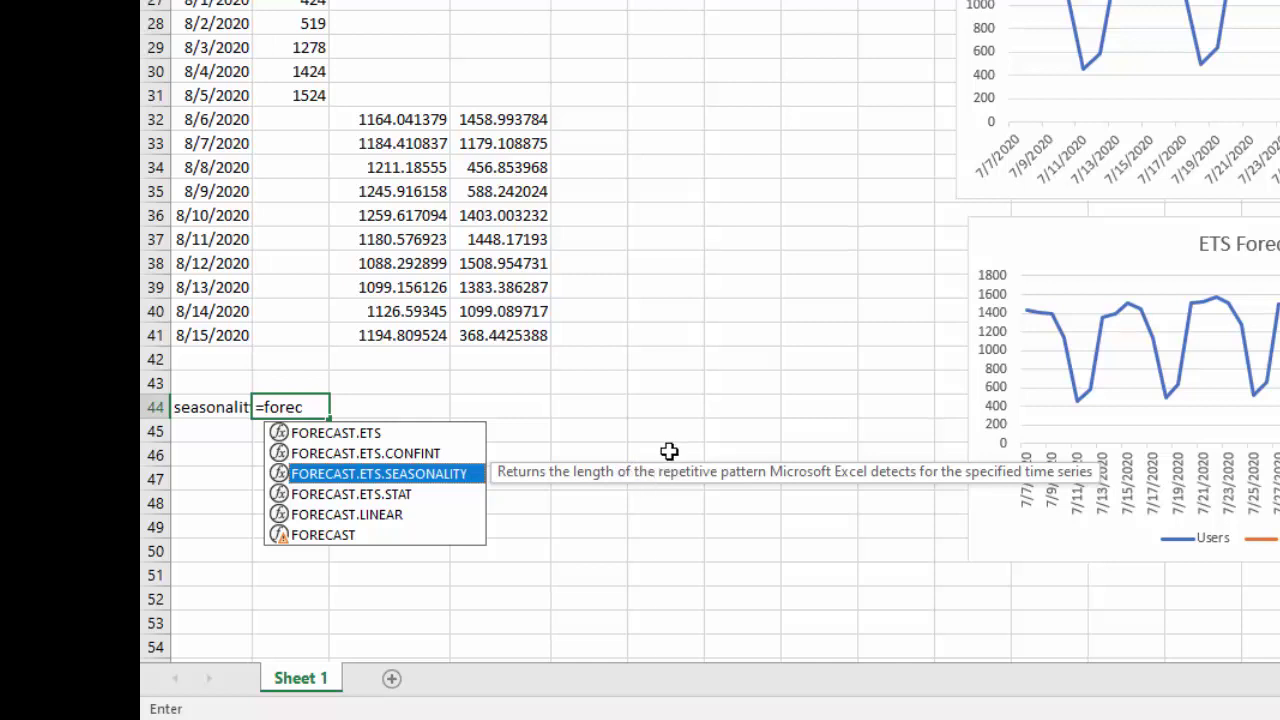
double_click(445, 473)
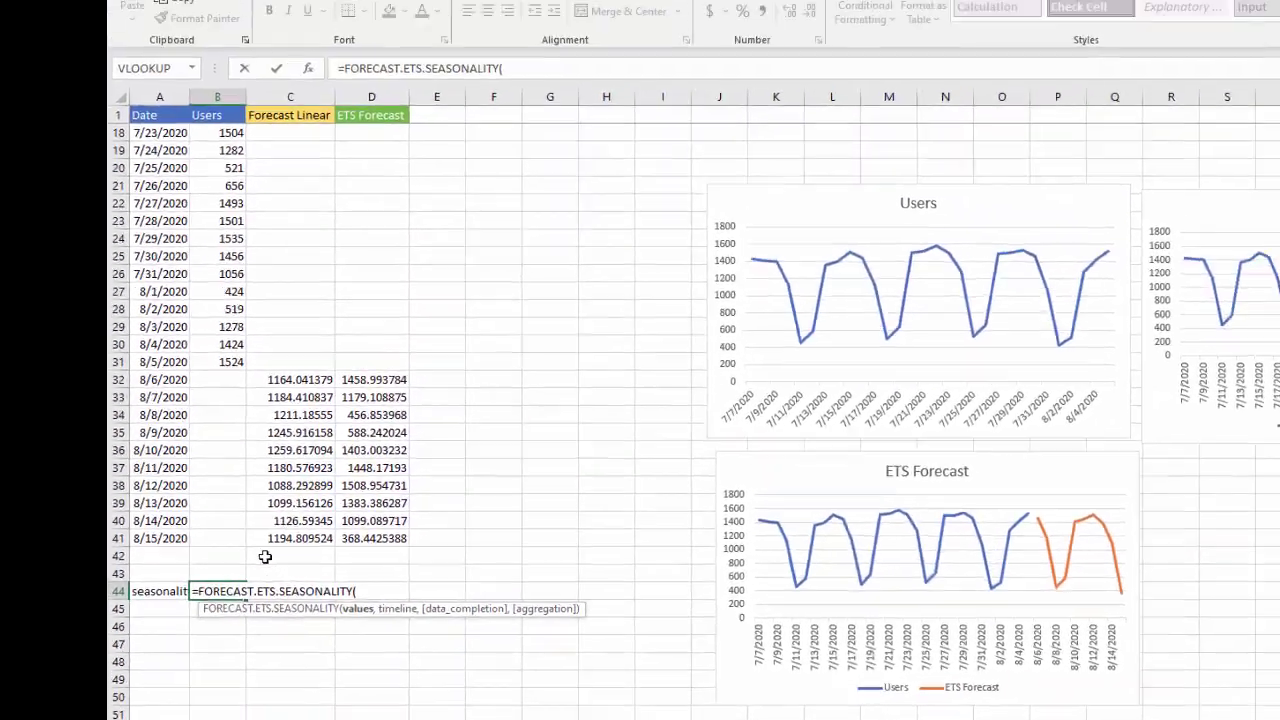
Complete the seasonality formula with values B2:B31 and timeline A2:A31, returning 7.
scroll(230, 390, "up", 6)
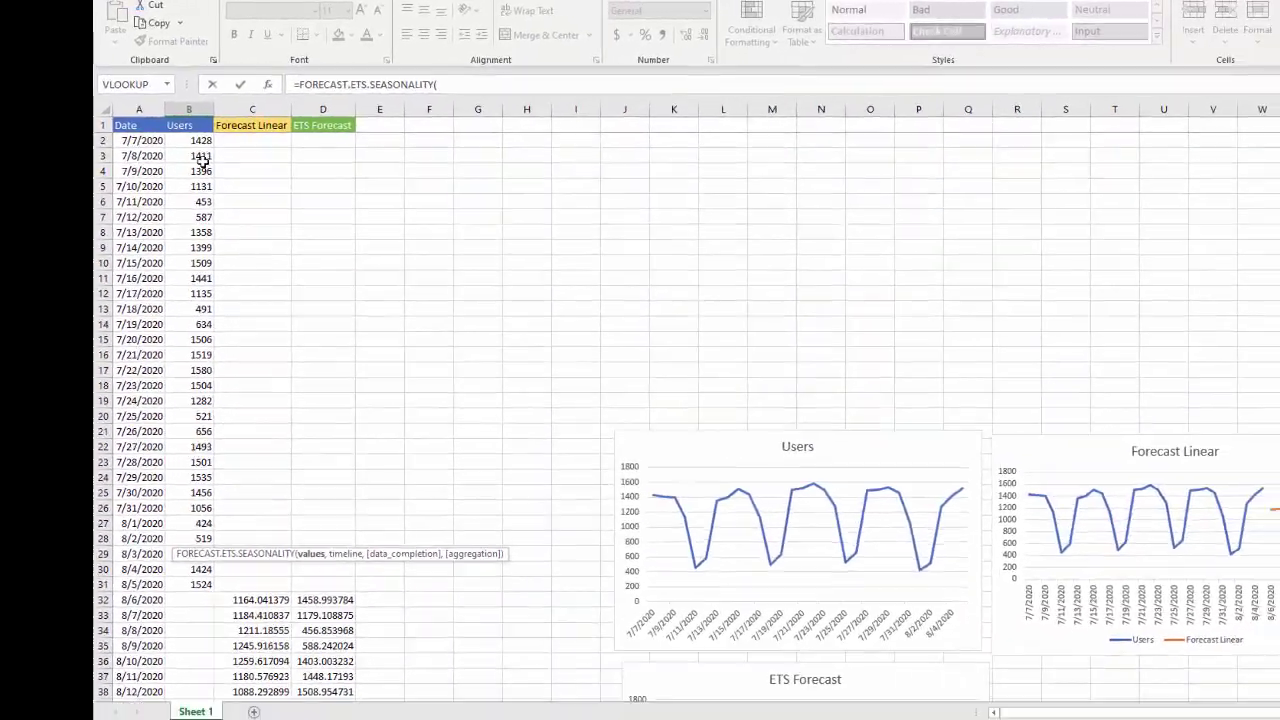
left_click_drag(201, 140, 182, 498)
left_click_drag(161, 437, 178, 512)
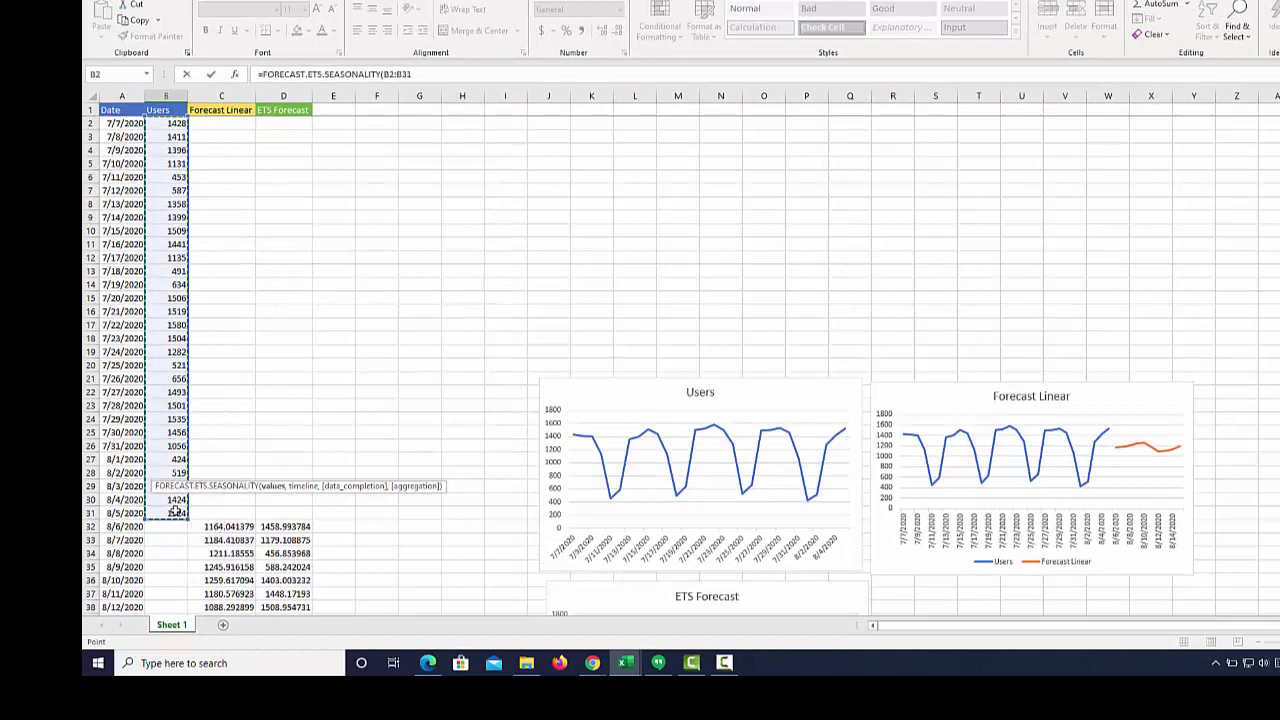
type(",")
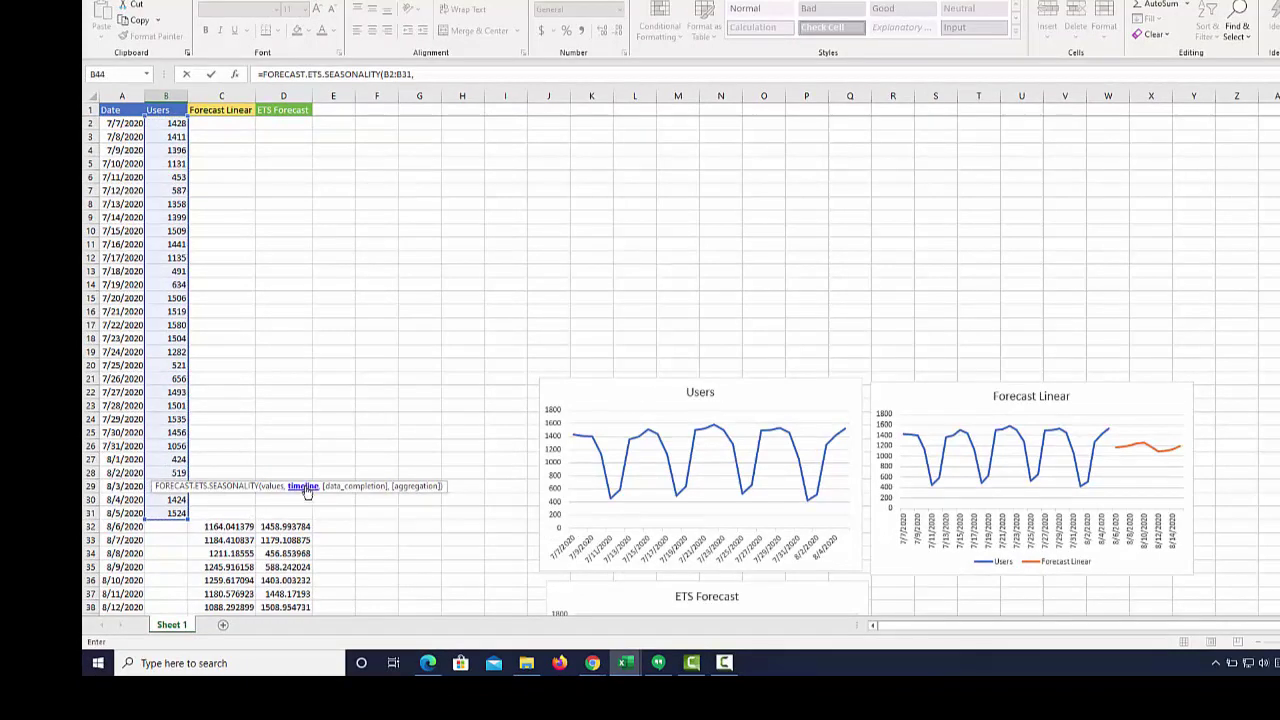
left_click_drag(120, 124, 117, 512)
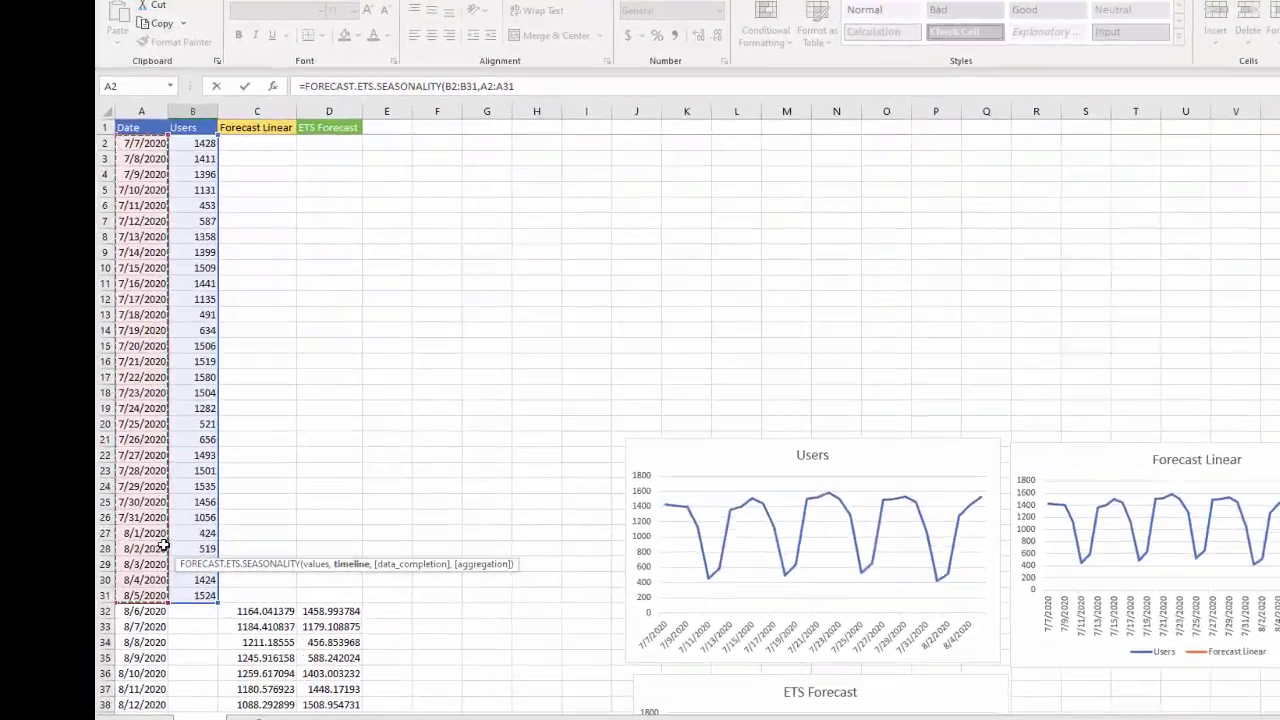
key("Return")
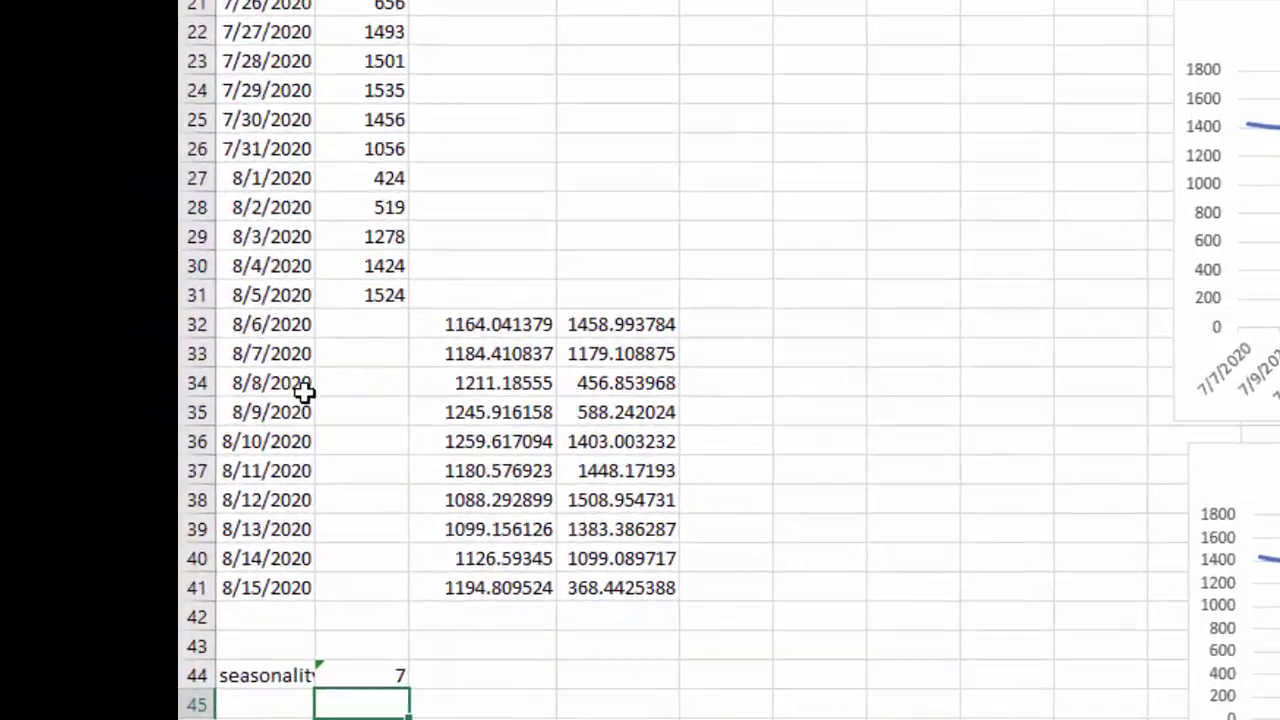
Give the 'seasonality' label in A44 a green fill.
scroll(266, 463, "down", 5)
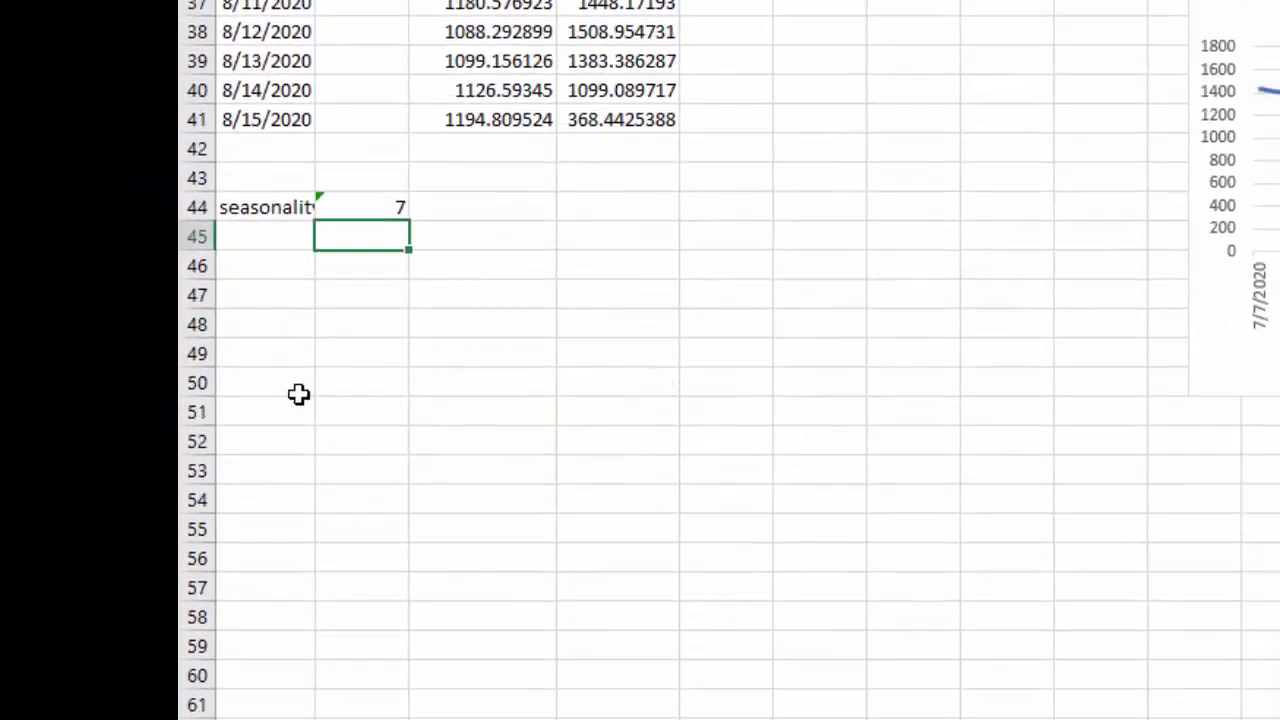
left_click(198, 322)
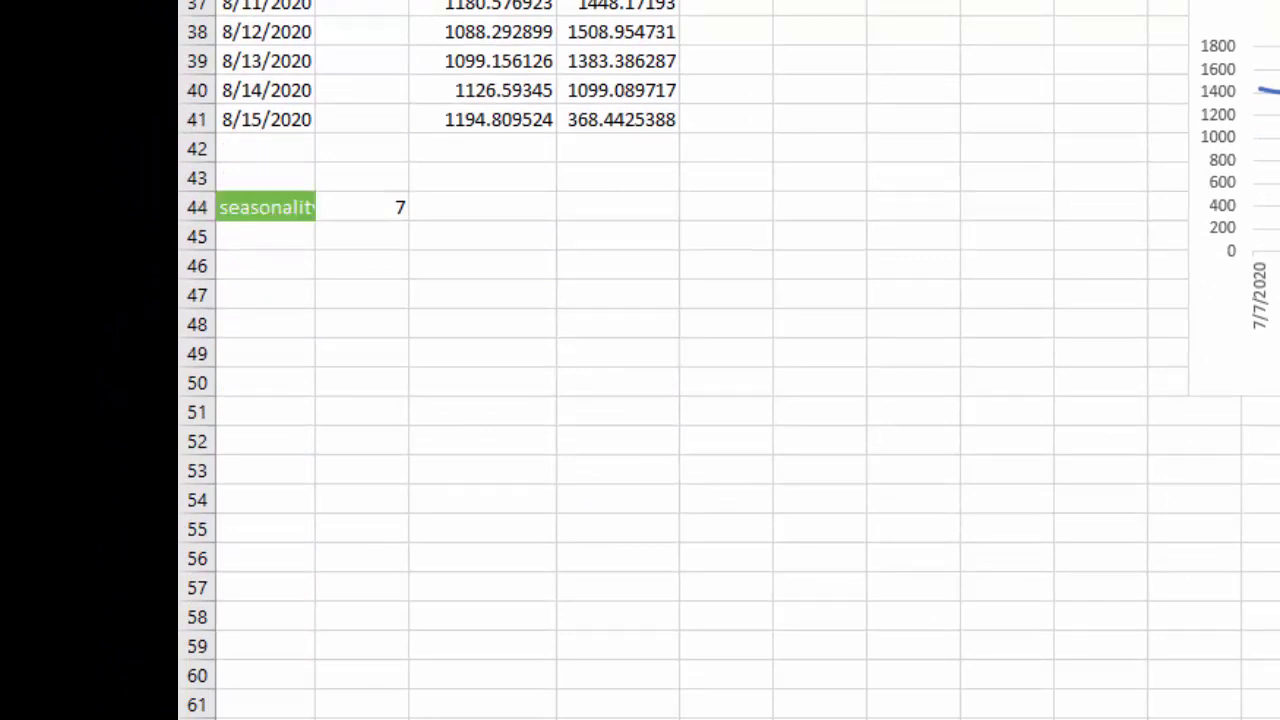
left_click(714, 271)
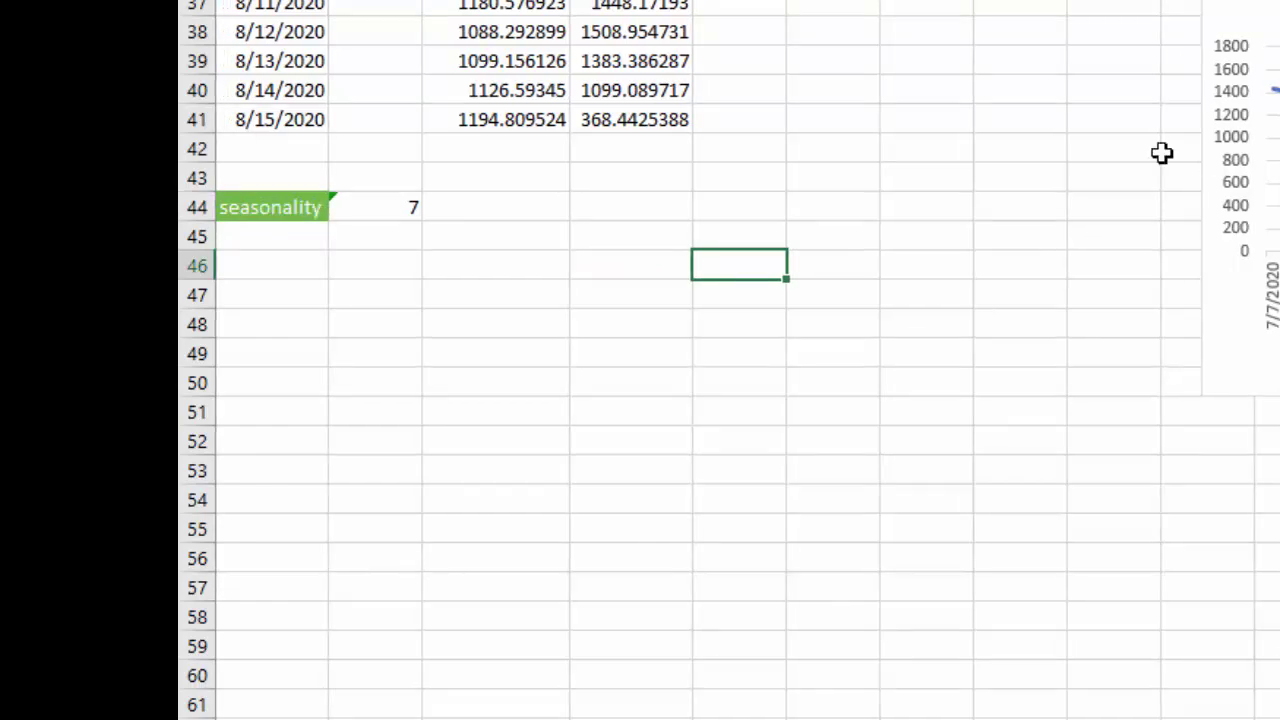
left_click(792, 262)
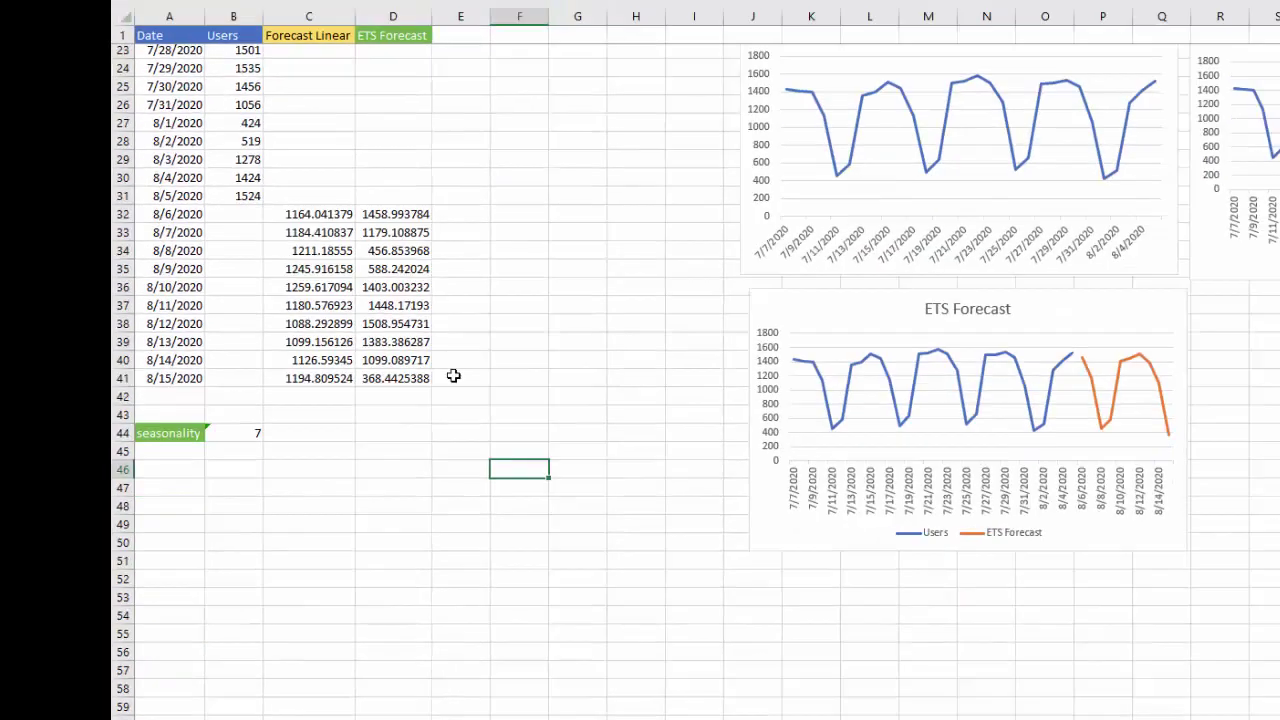
scroll(307, 465, "up", 5)
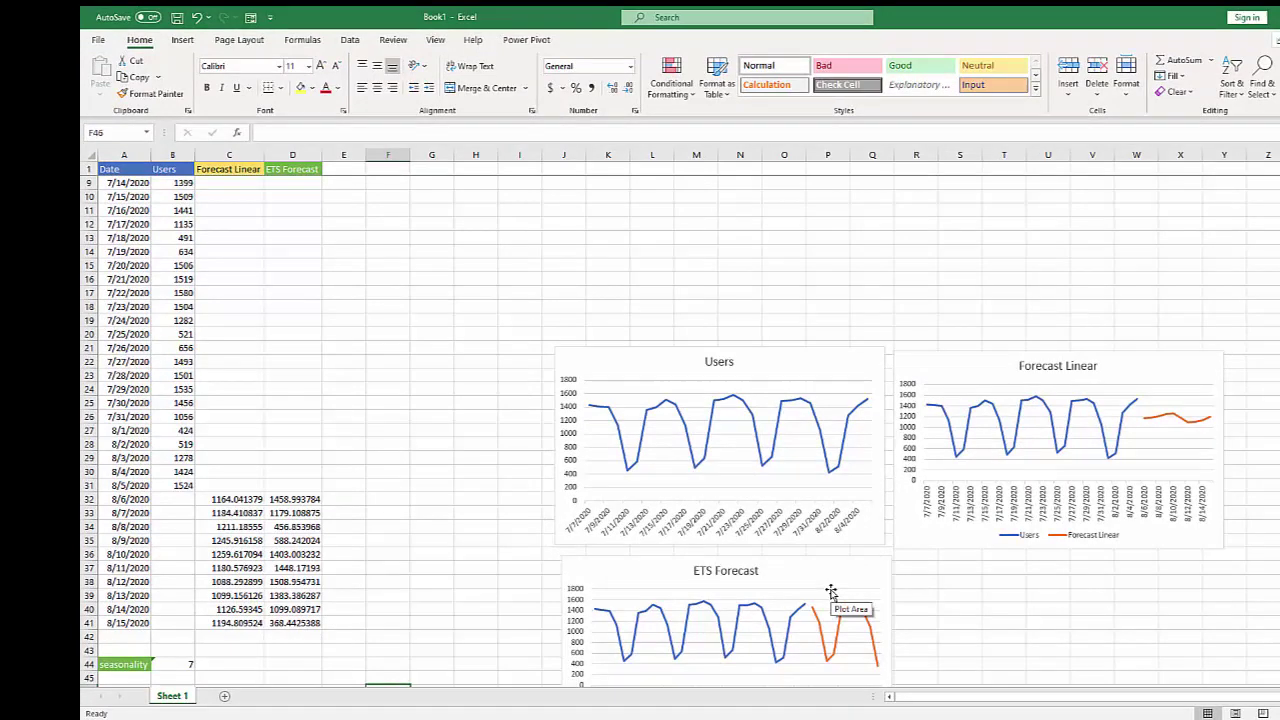
scroll(830, 590, "up", 3)
left_click(830, 590)
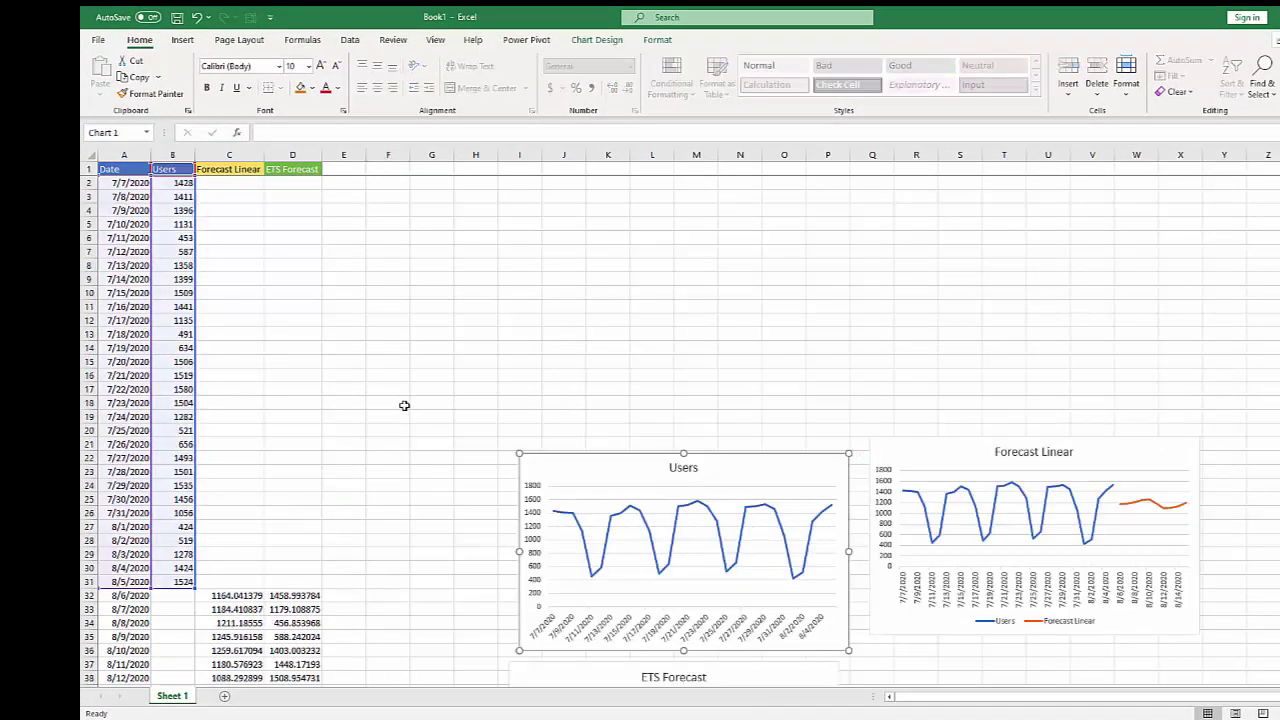
Start a FORECAST.ETS.CONFINT formula in cell E32.
left_click(404, 403)
left_click(357, 600)
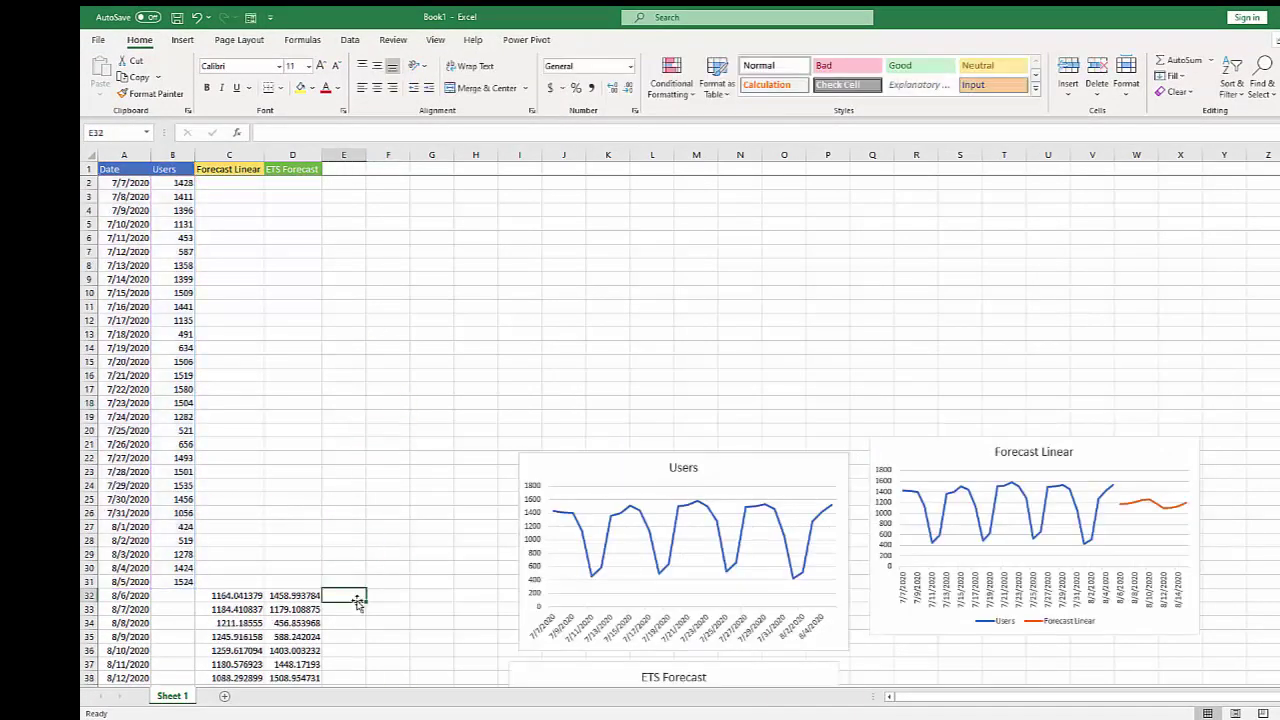
type("=")
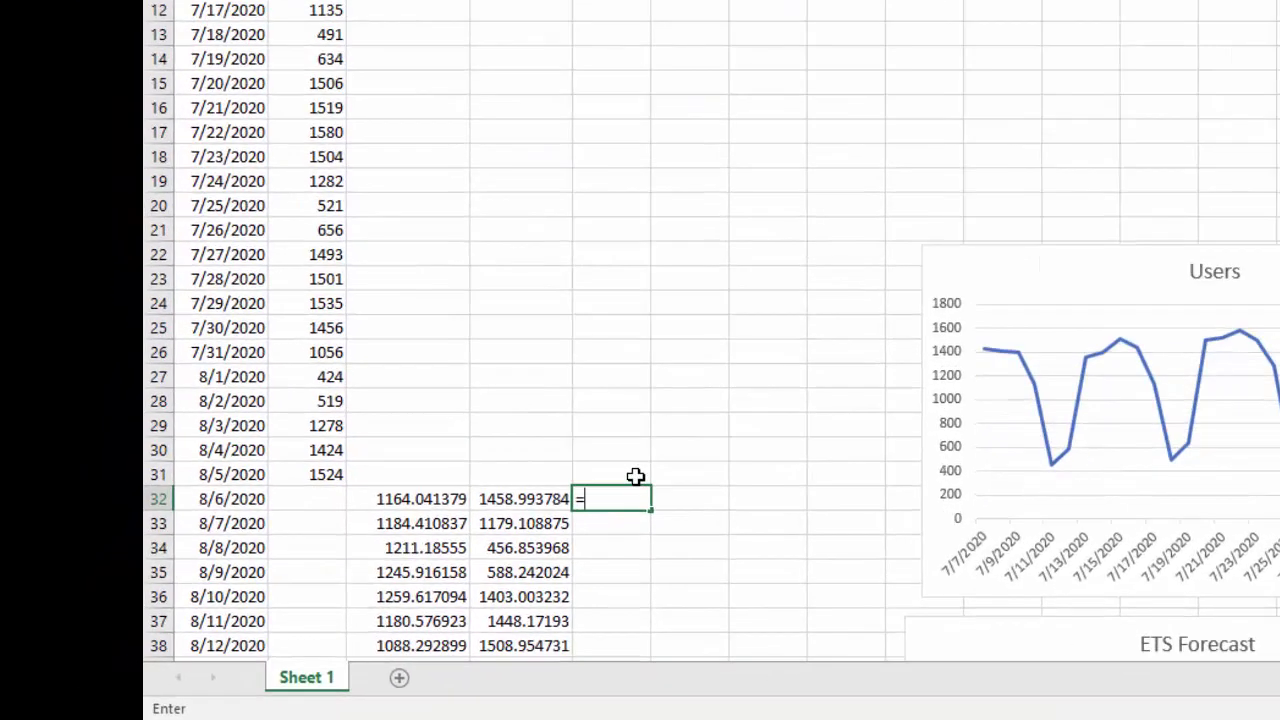
type("c")
key("BackSpace")
type("fo")
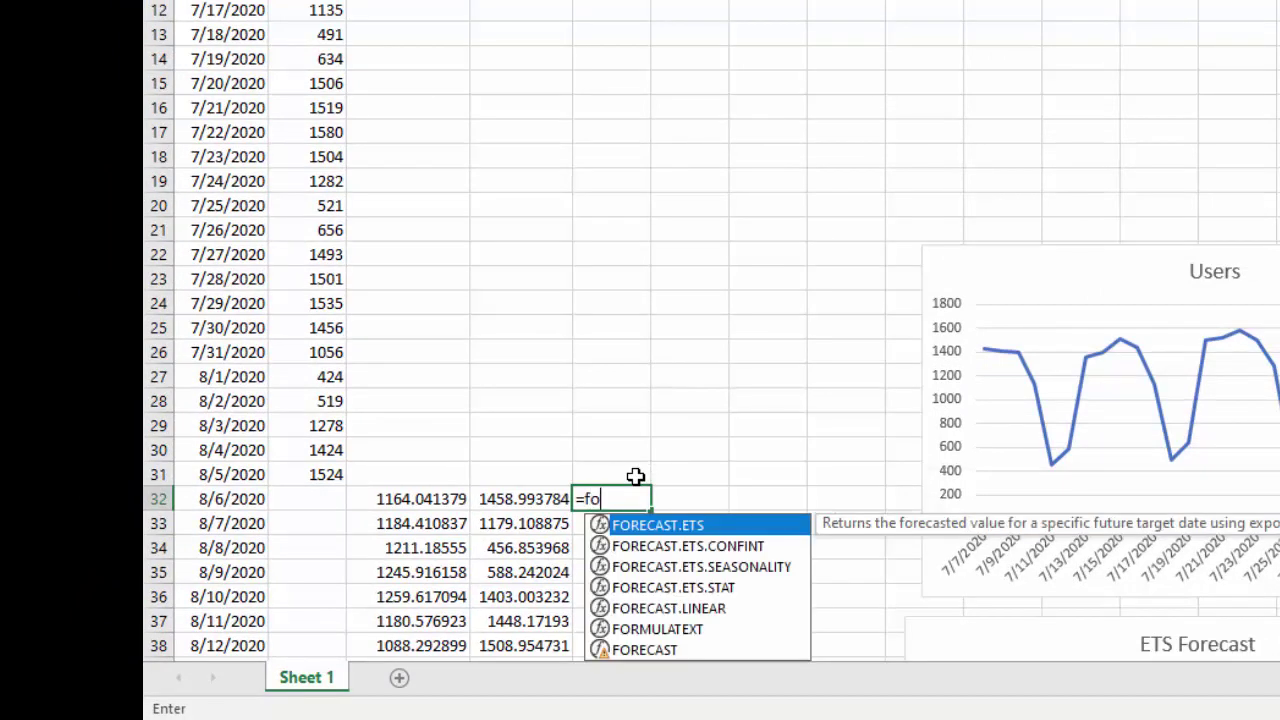
double_click(701, 548)
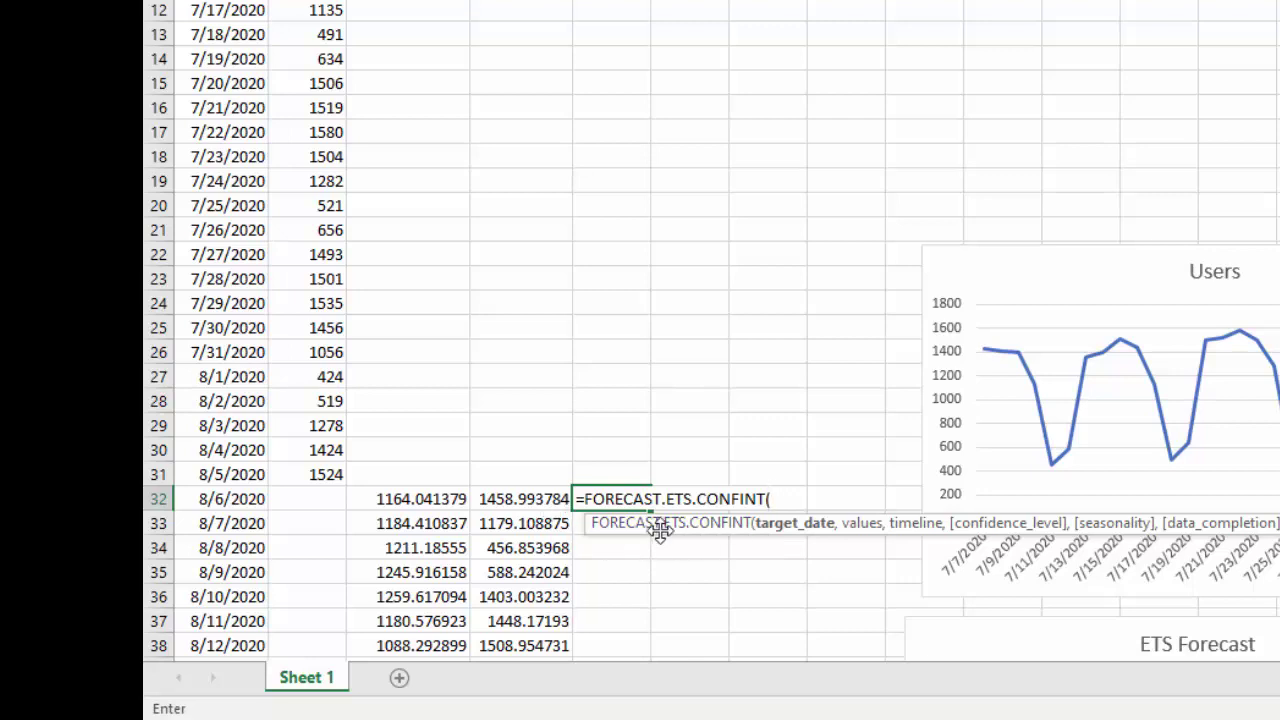
key("Escape")
type("=")
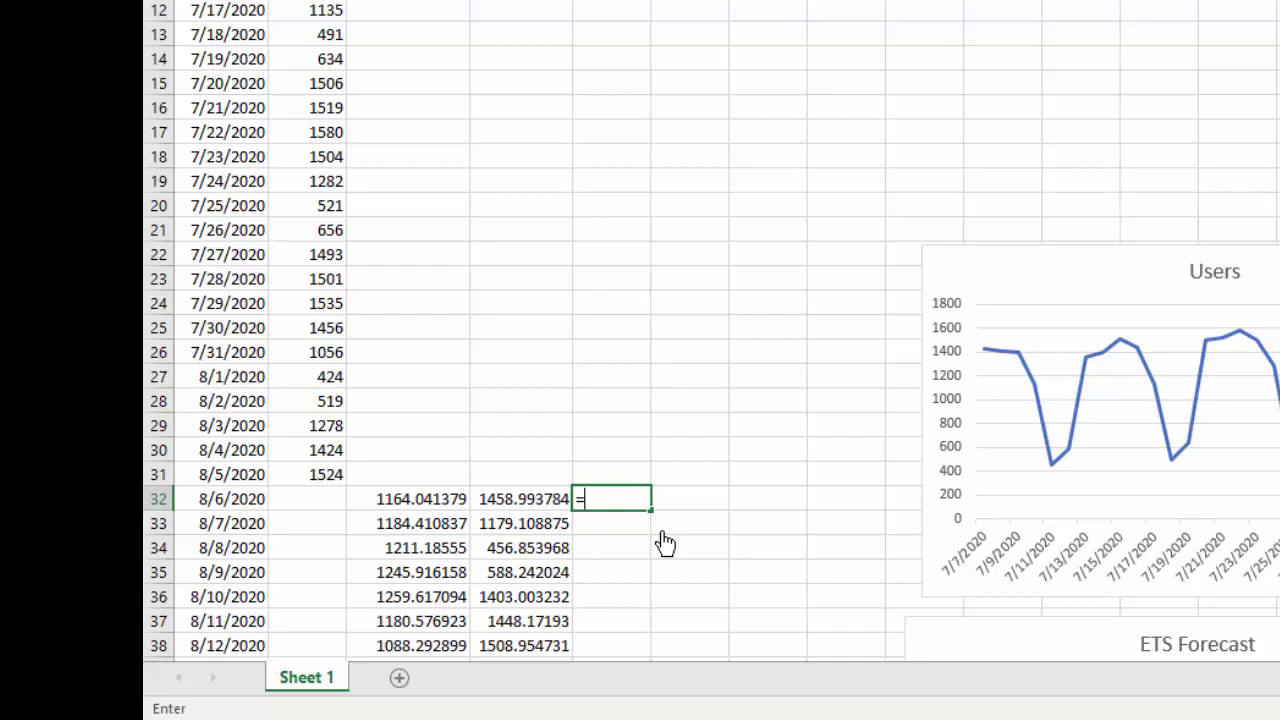
type("fore")
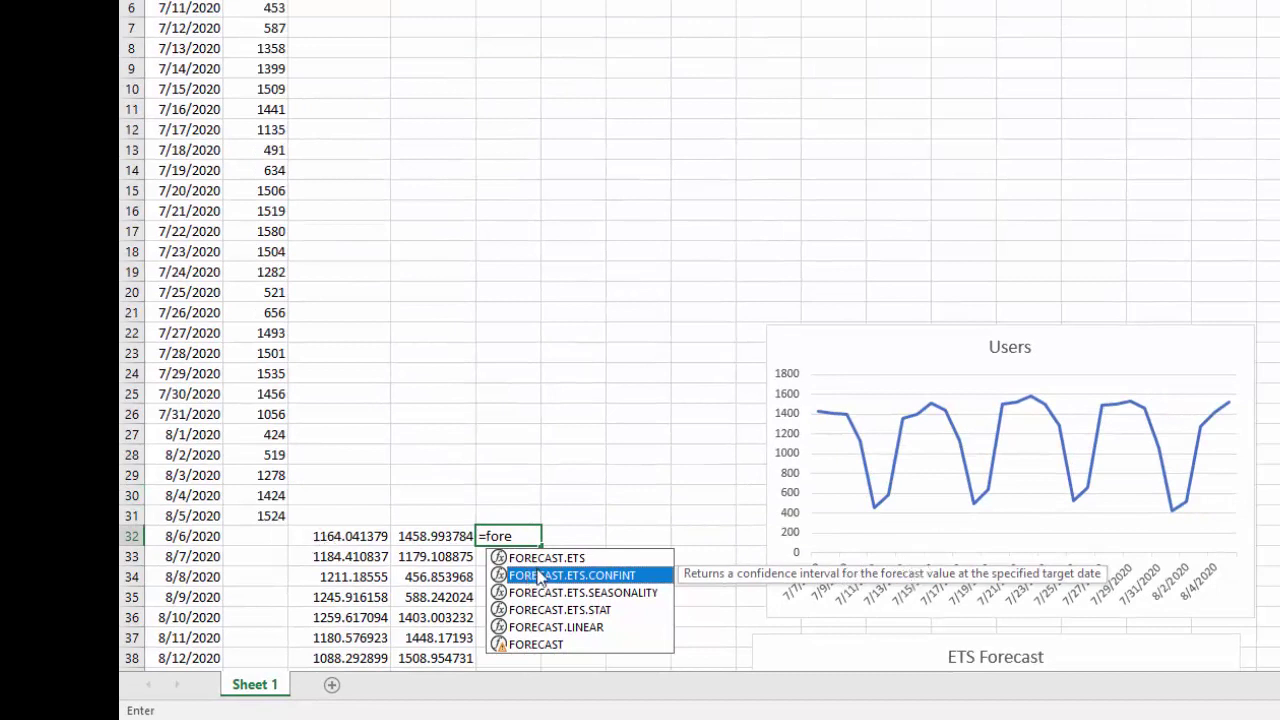
double_click(540, 576)
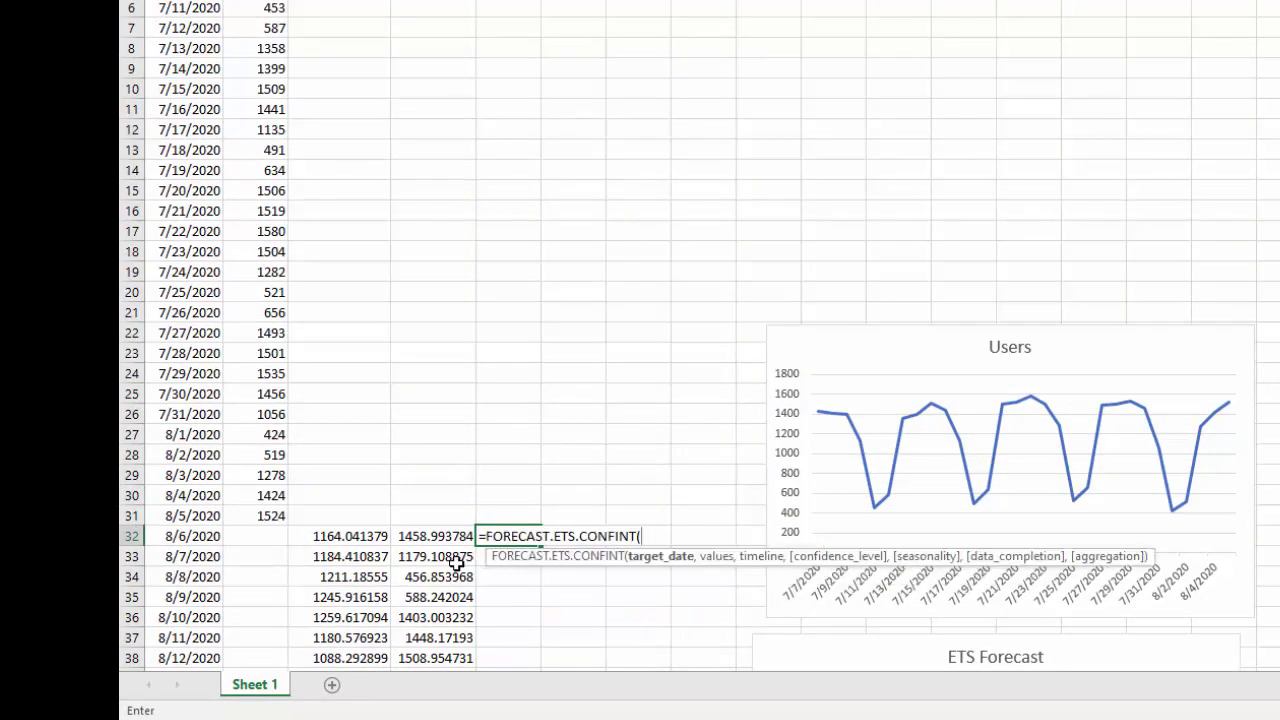
Set the confidence formula arguments to A32, B2:B31 and A2:A31, giving 131.2446.
left_click(190, 538)
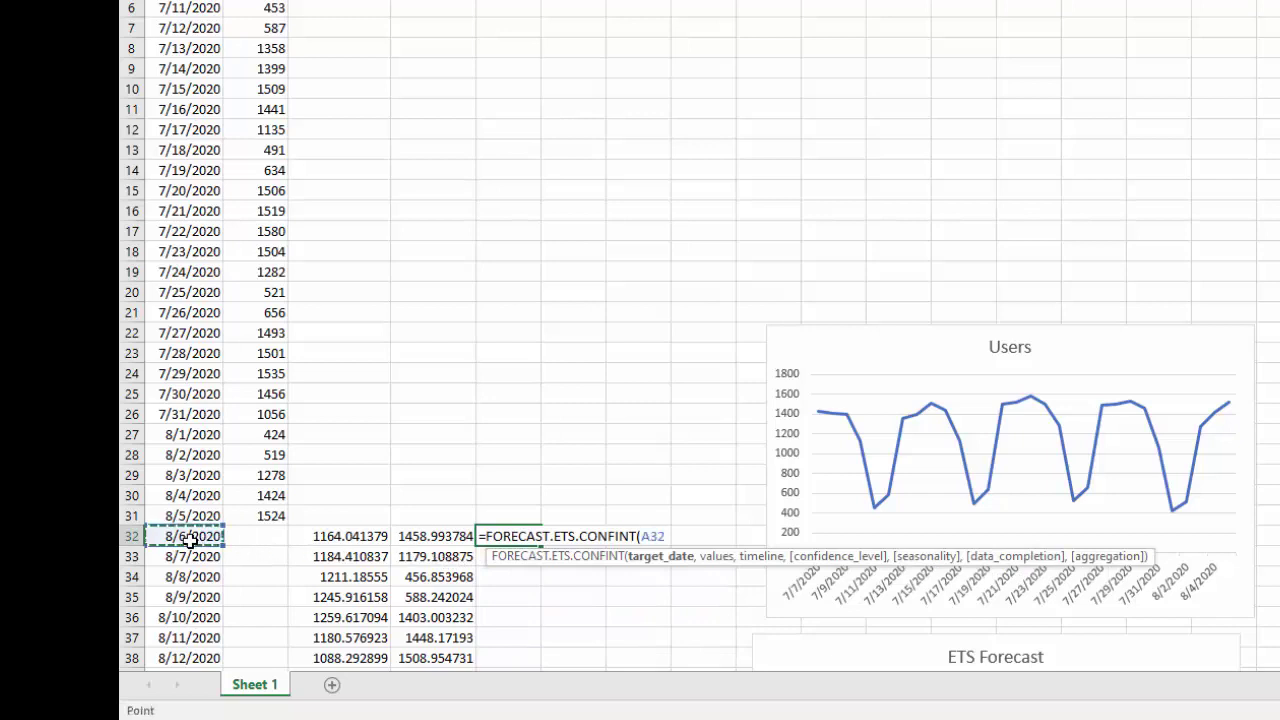
type(",")
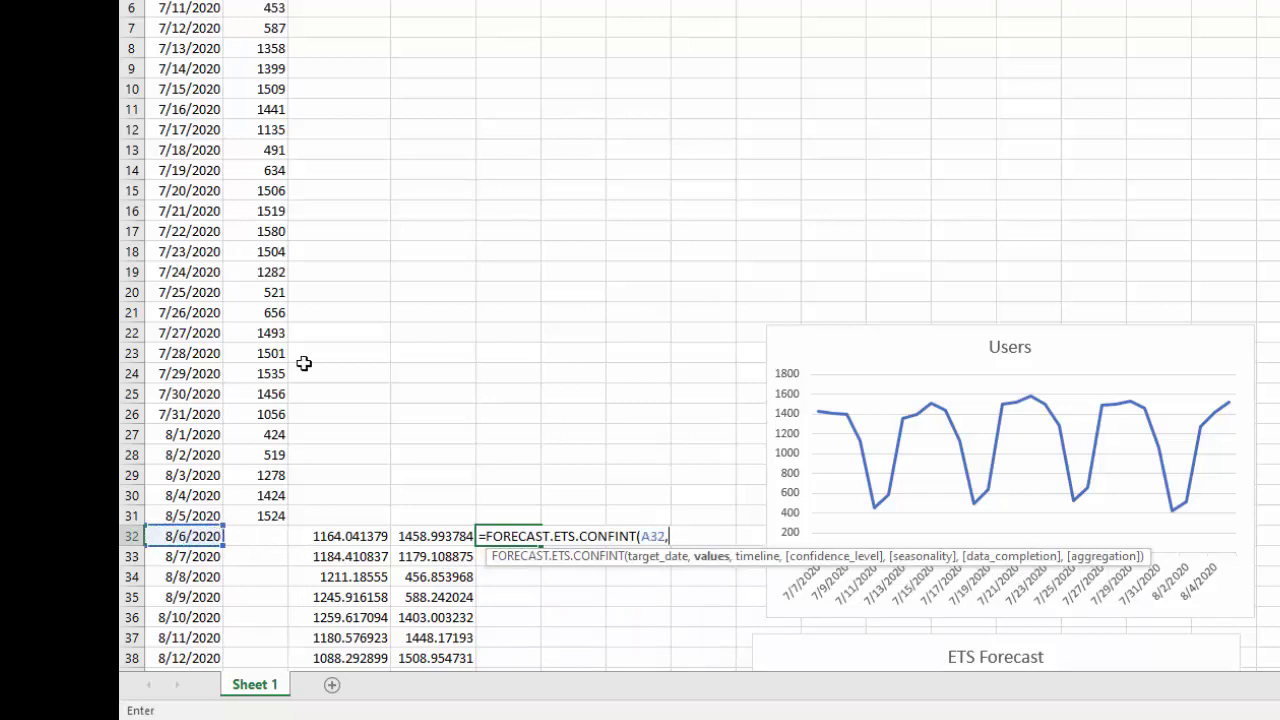
left_click_drag(265, 5, 261, 515)
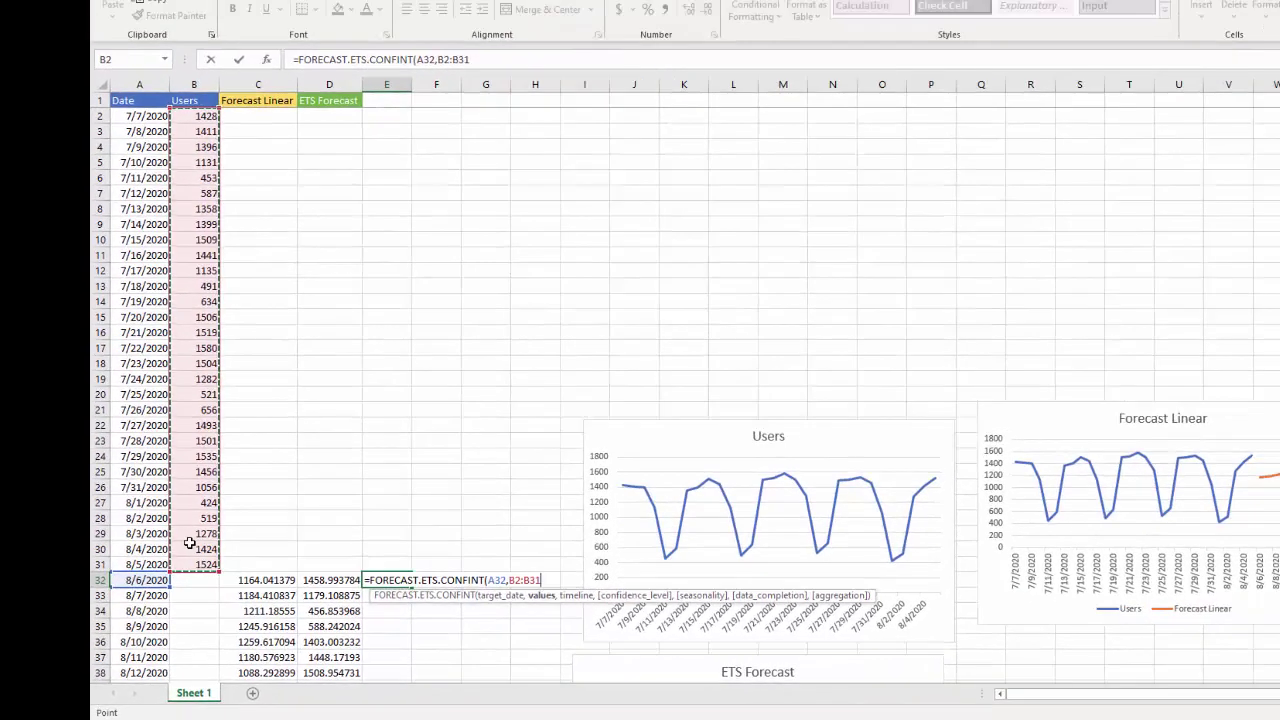
type(",")
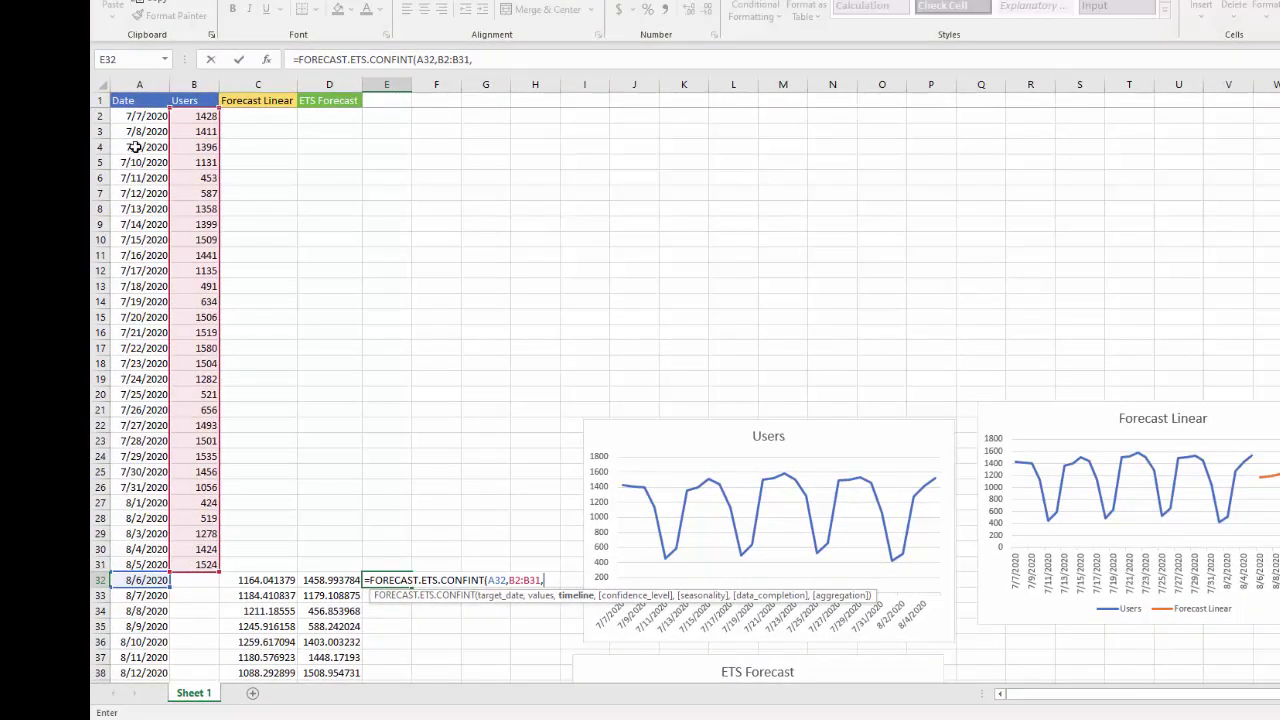
left_click_drag(136, 116, 162, 564)
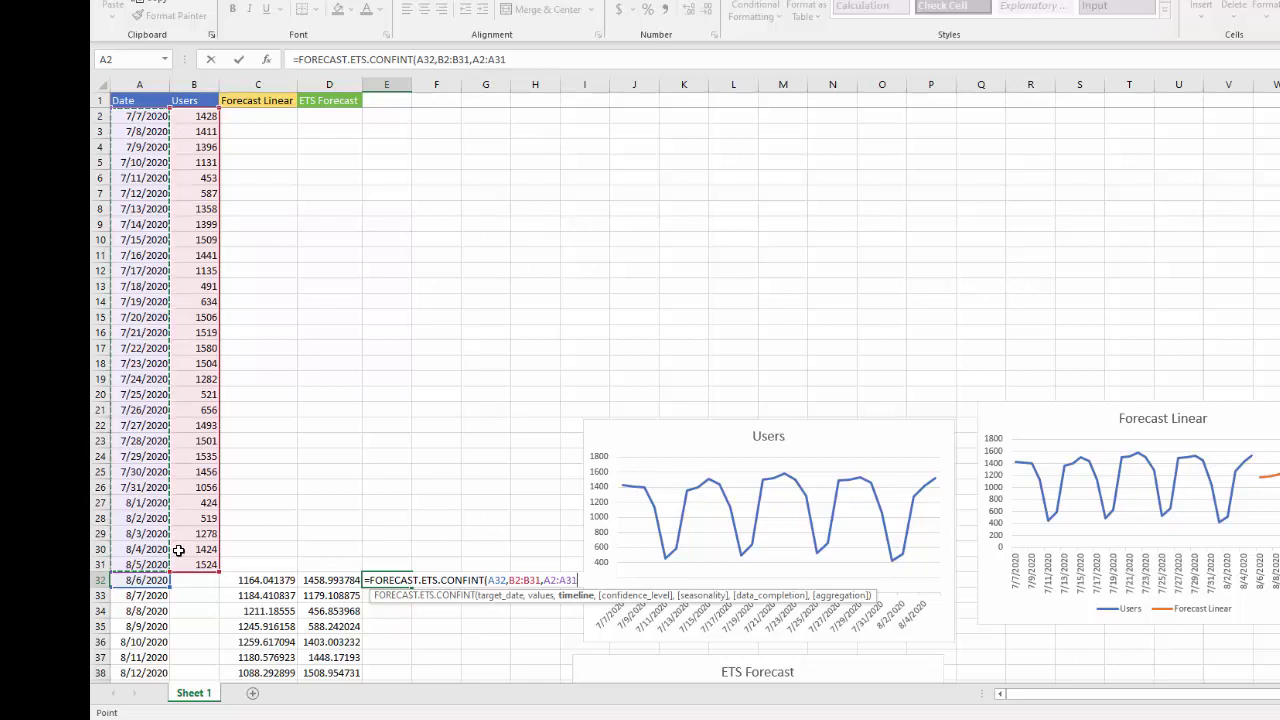
key("Return")
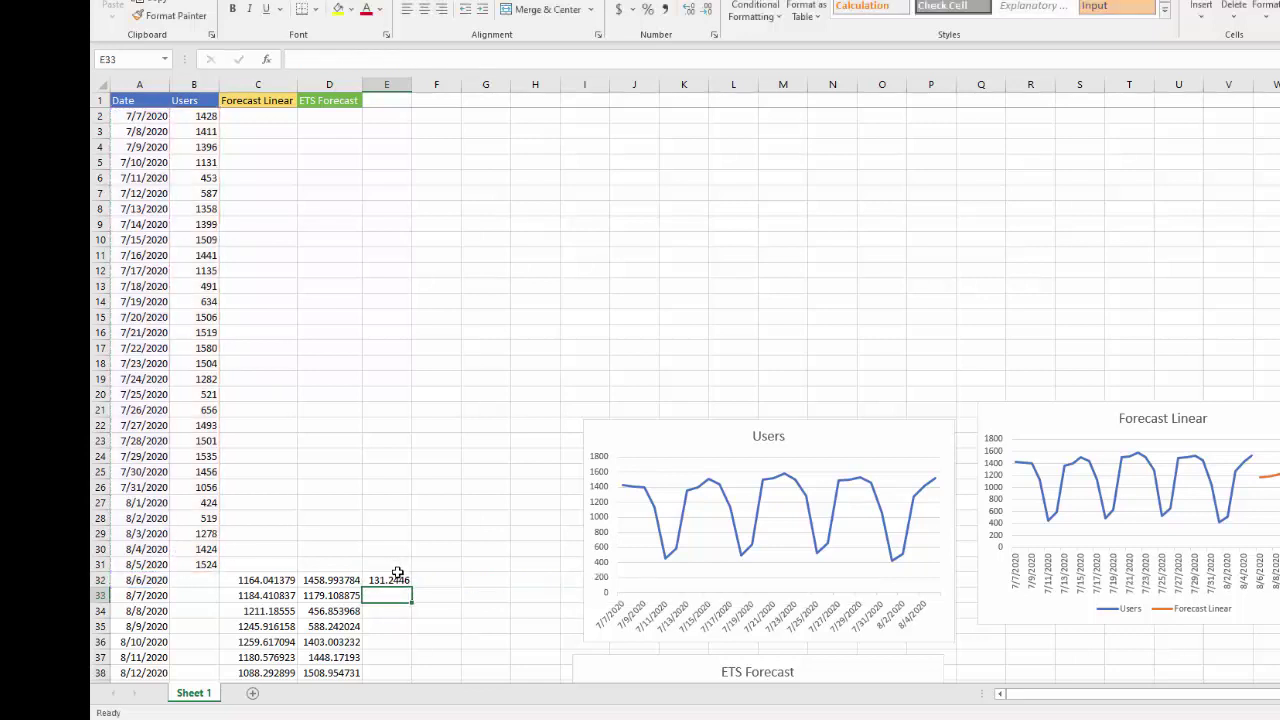
Fill the confidence formula down to row 41, ending at 187.7686, and review the results.
left_click(395, 582)
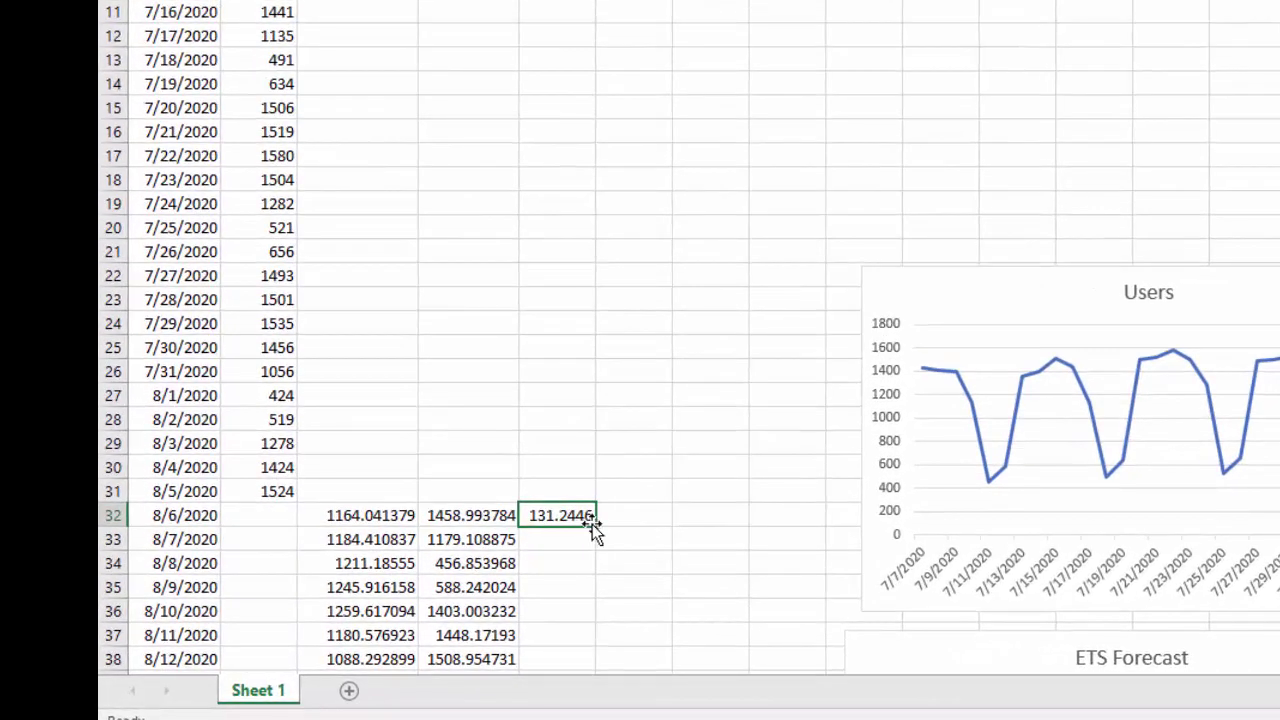
double_click(595, 526)
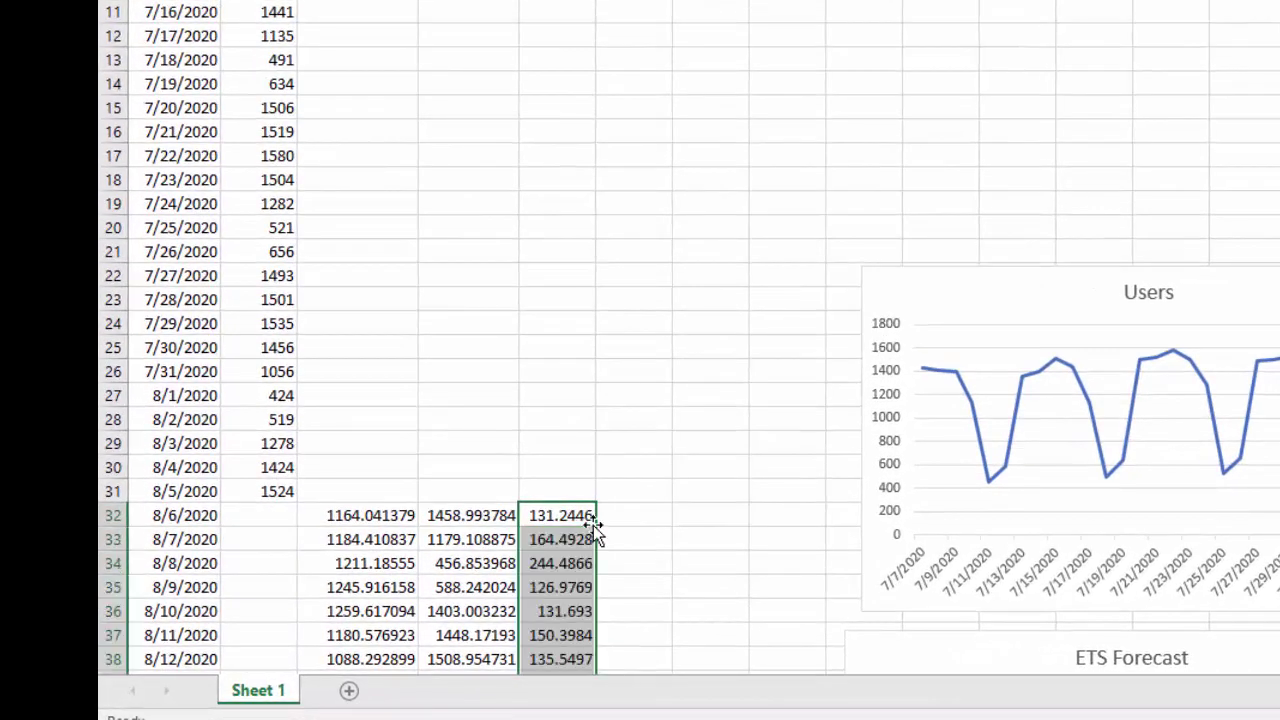
scroll(602, 473, "down", 5)
left_click(645, 279)
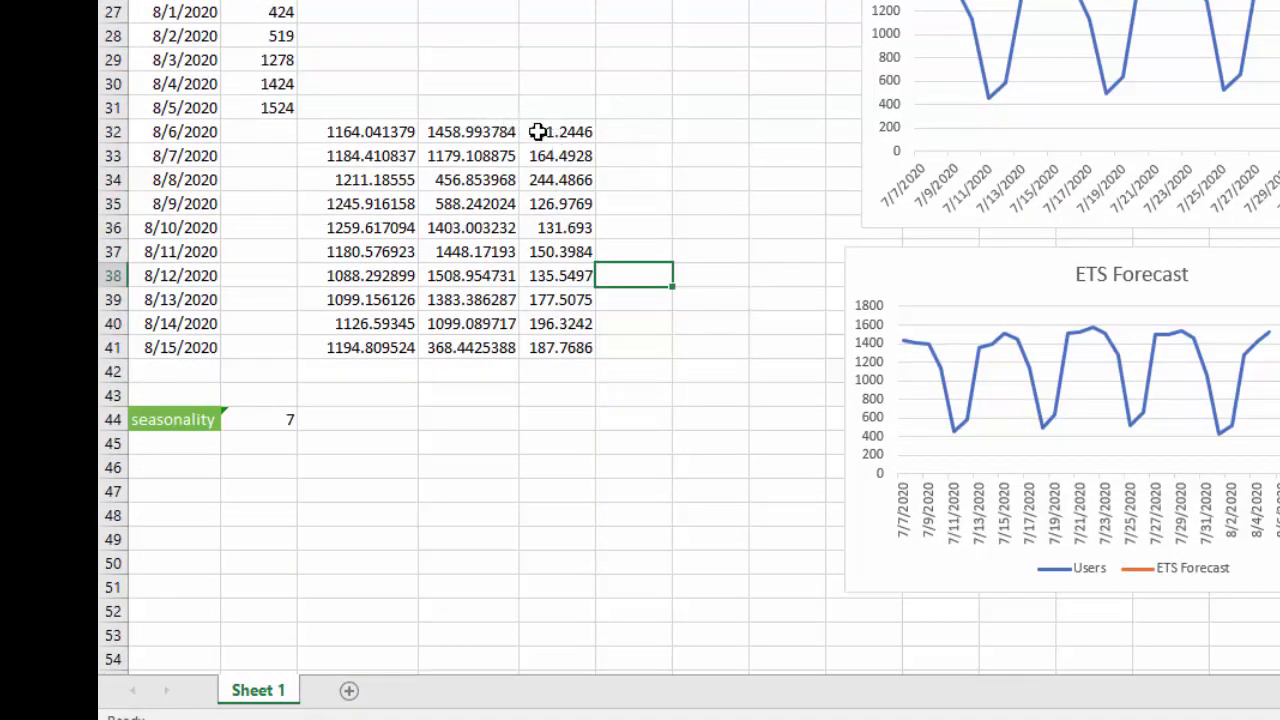
key("Up")
key("Up")
key("Up")
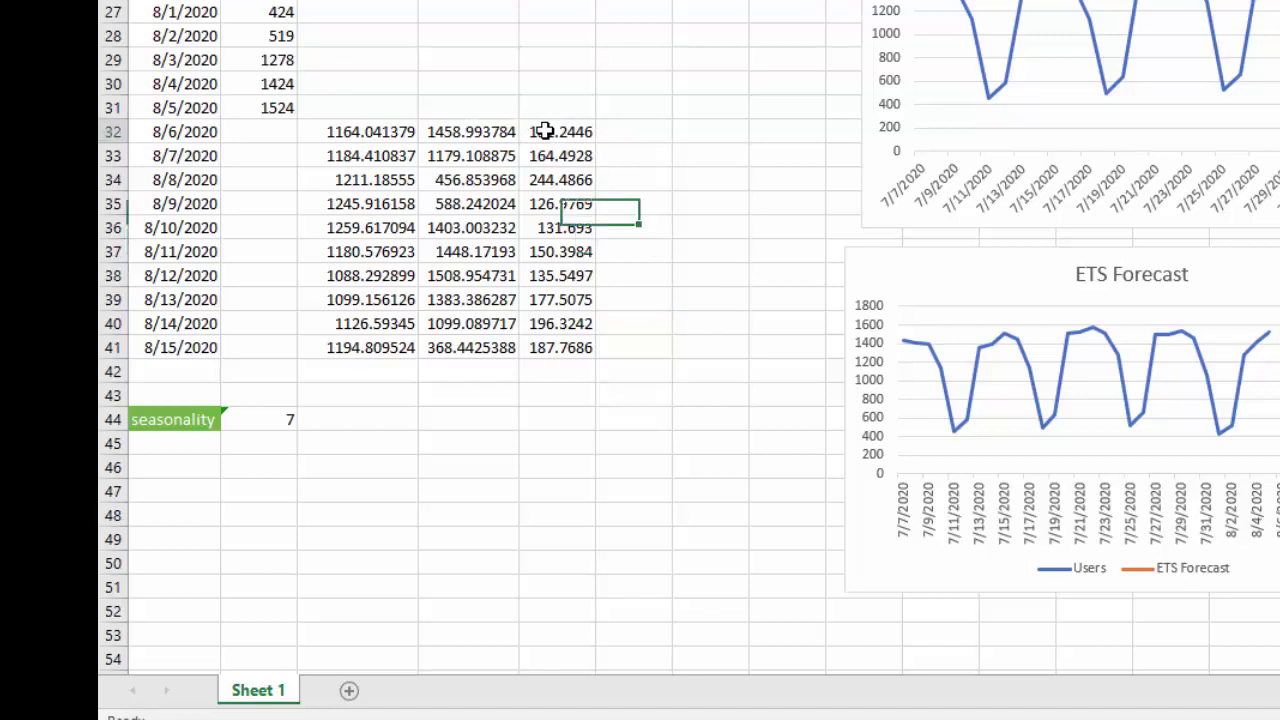
left_click(540, 131)
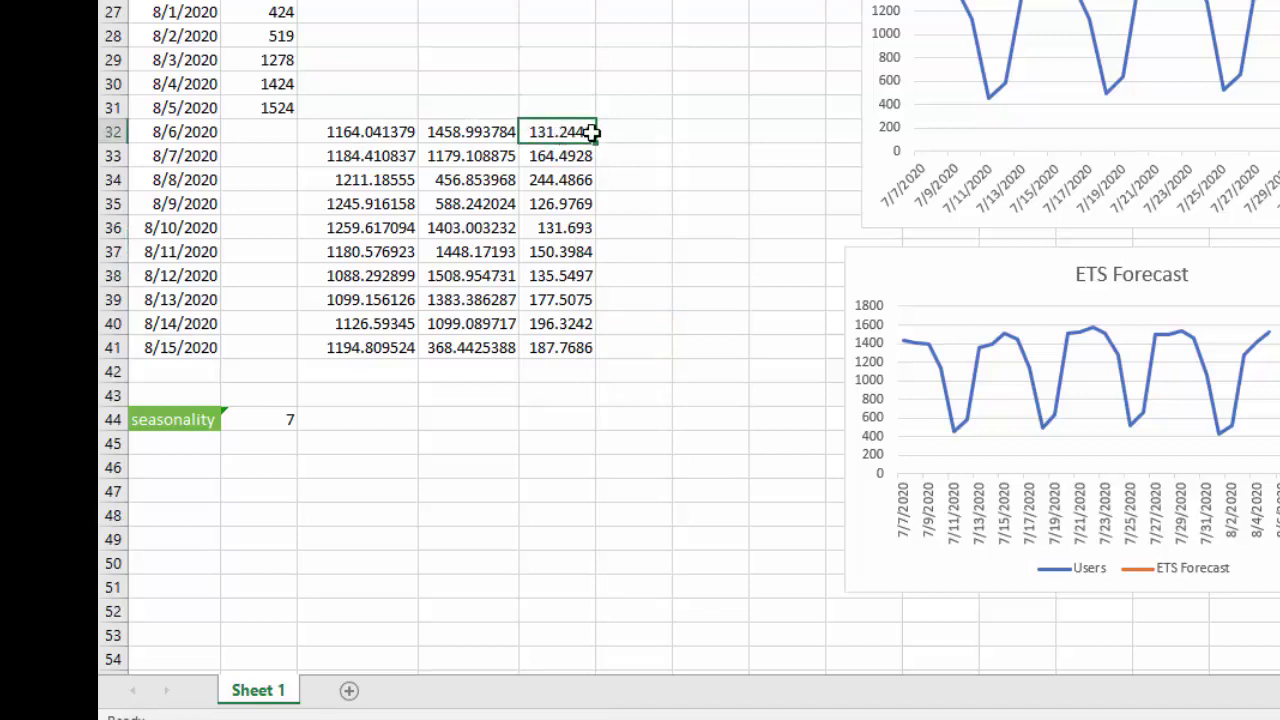
scroll(598, 131, "up", 5)
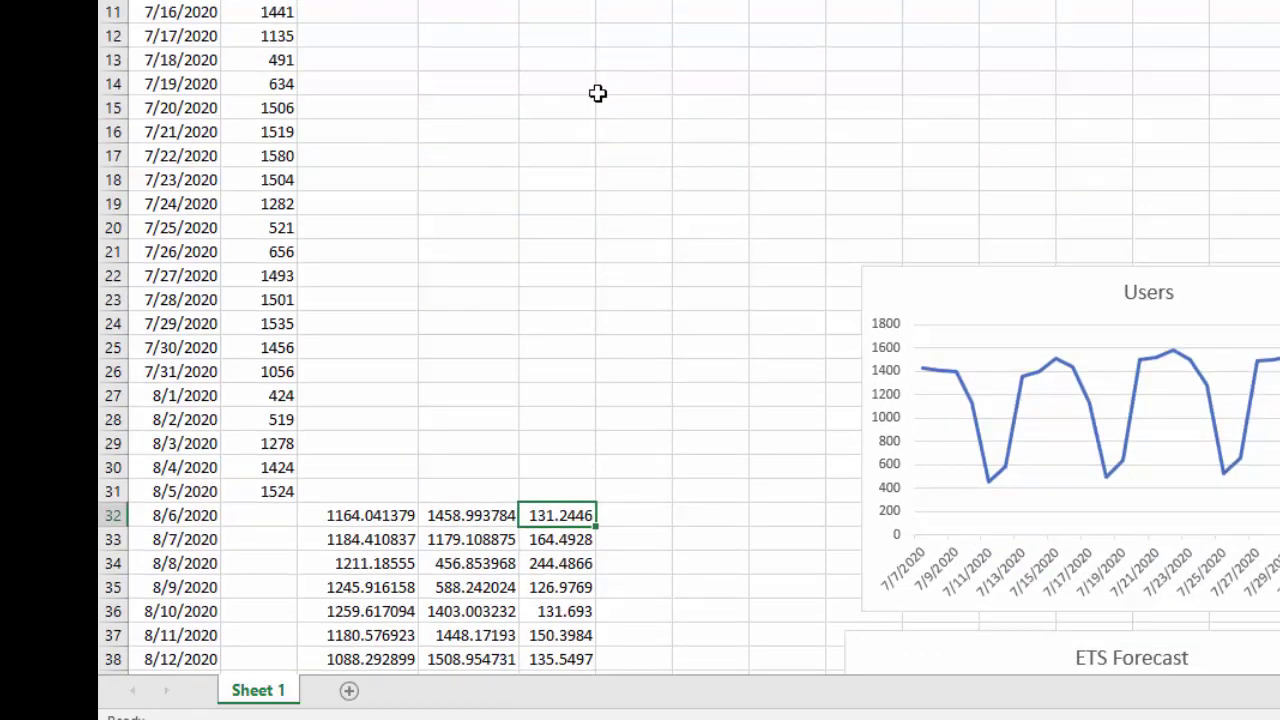
left_click(411, 46)
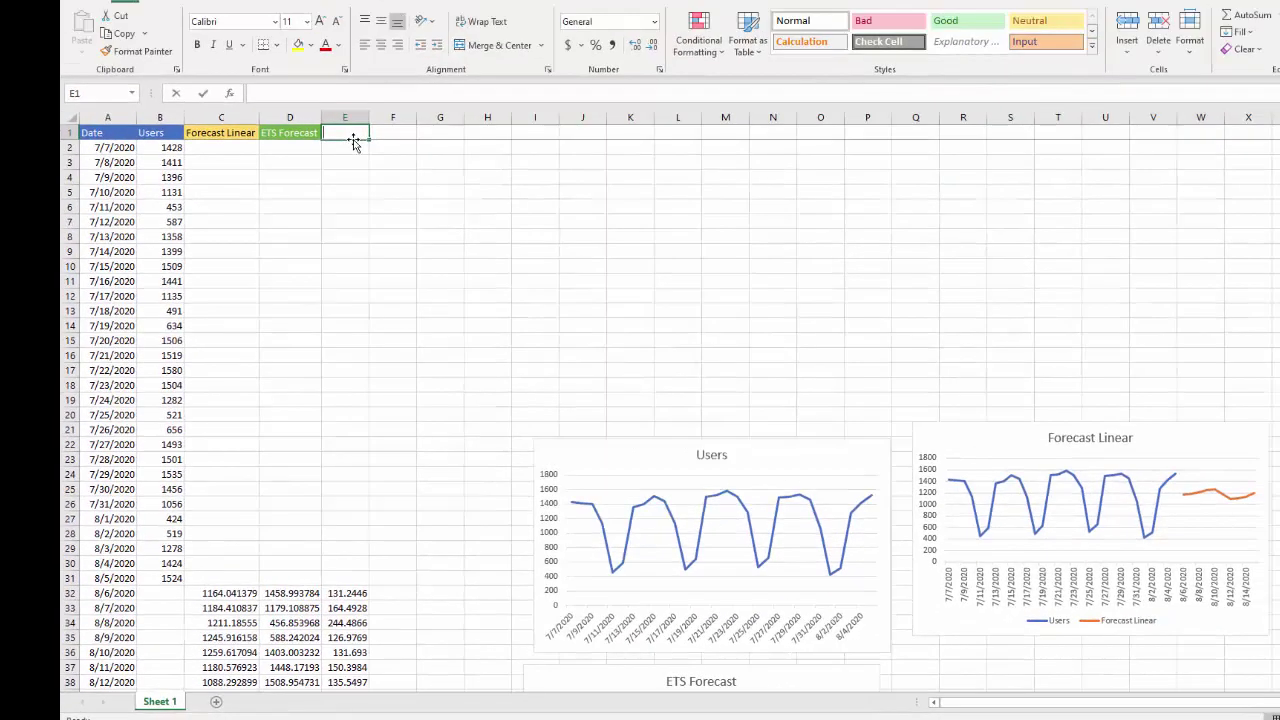
Enter the 'Confidence' header in E1 with the Bad cell style and autofit column E.
type("Confidence")
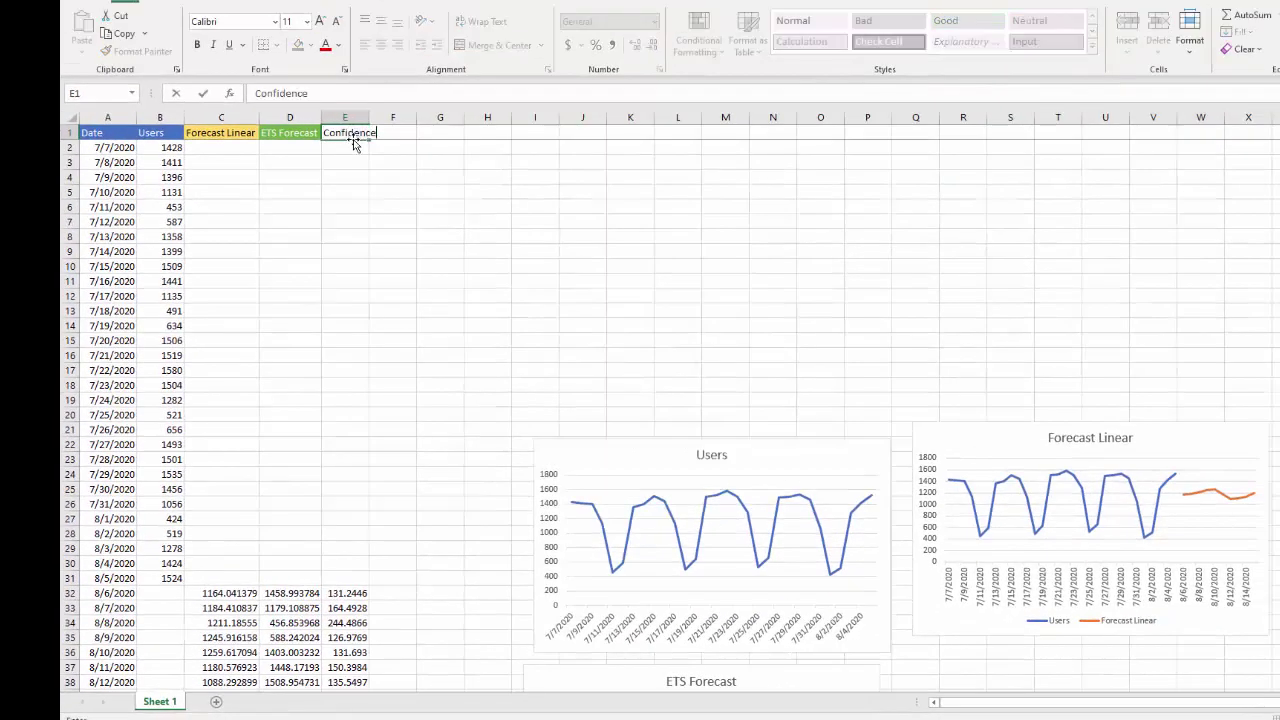
left_click(383, 148)
left_click(346, 132)
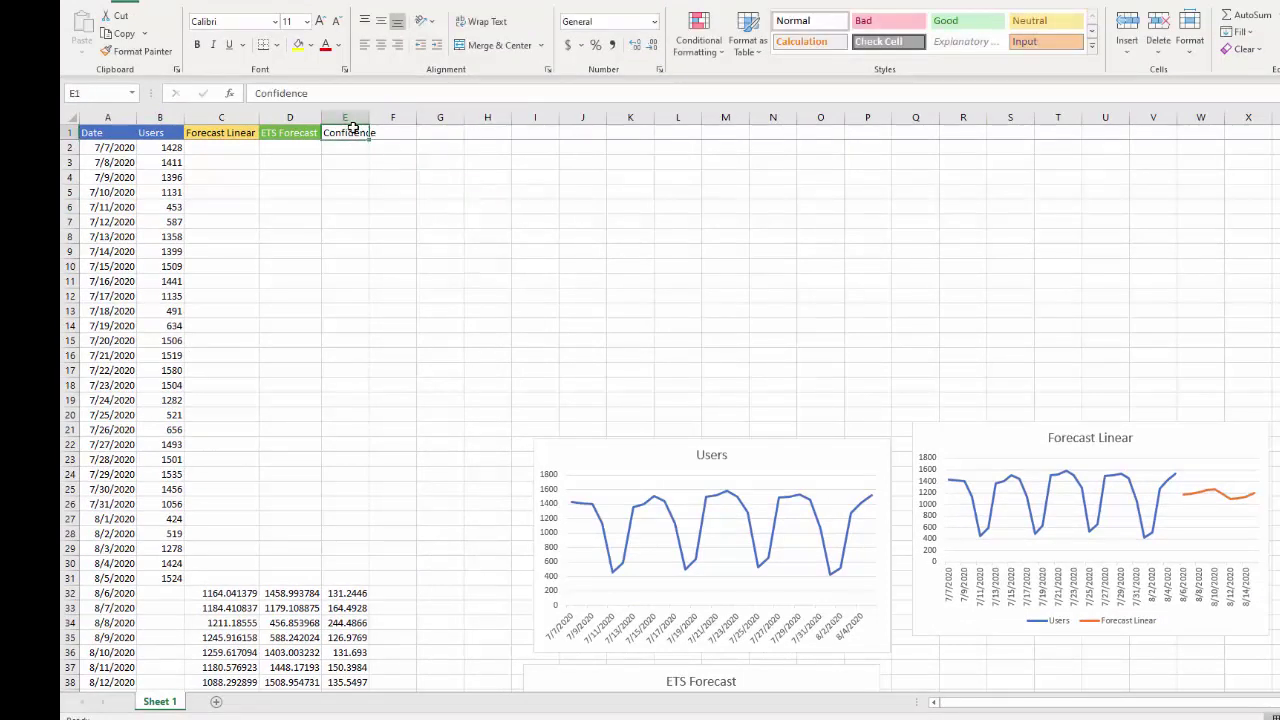
left_click(880, 20)
left_click(535, 236)
double_click(370, 117)
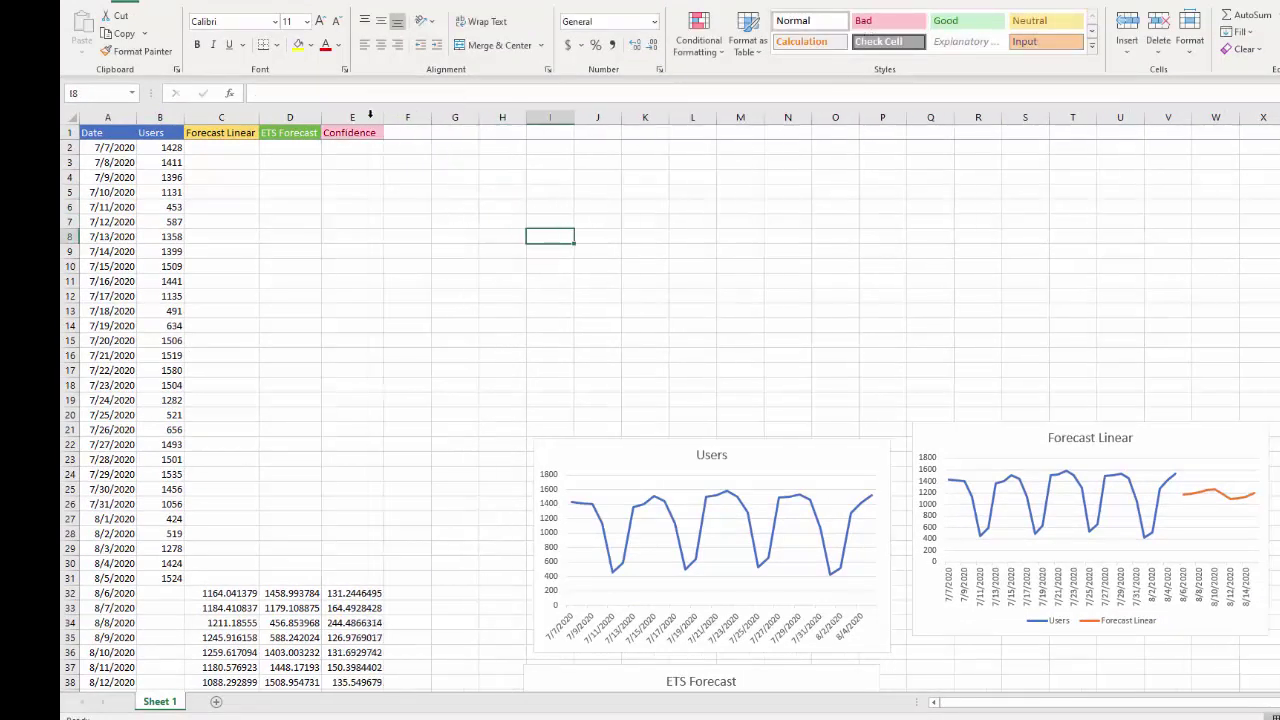
Add the headers 'Upper Bound' in F1 and 'Lower Bound' in G1.
left_click(411, 134)
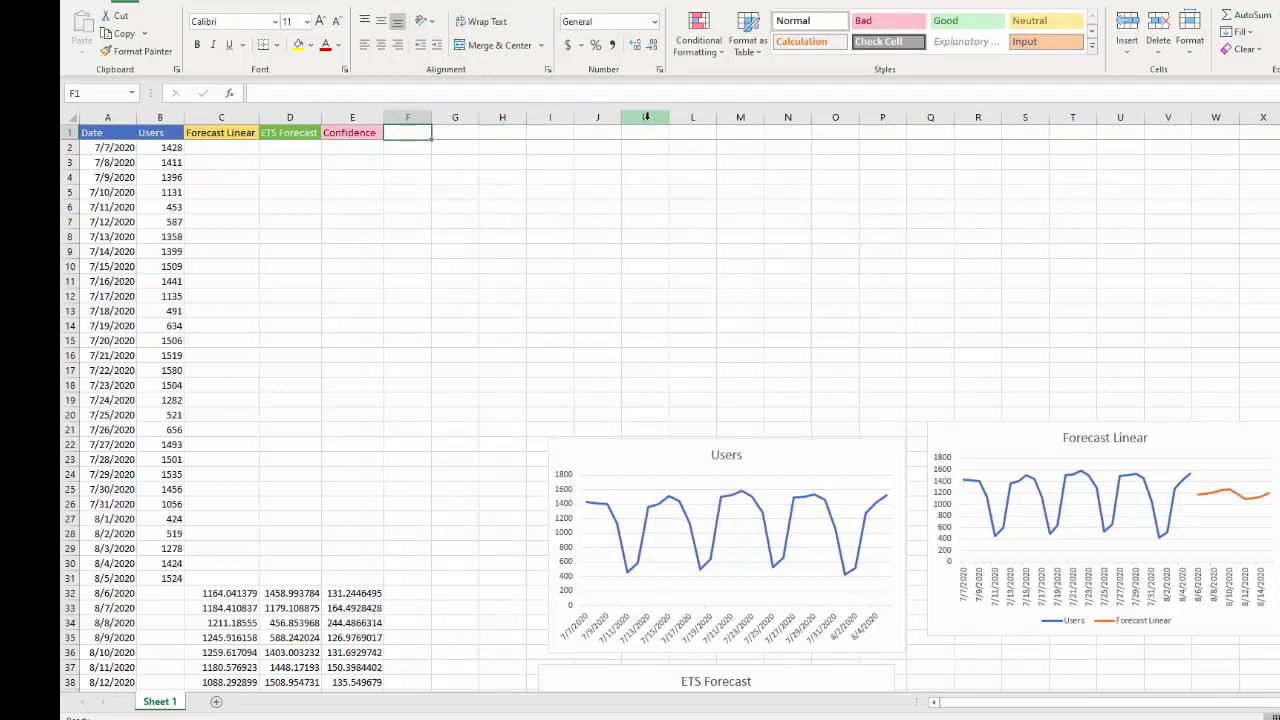
type("Upper")
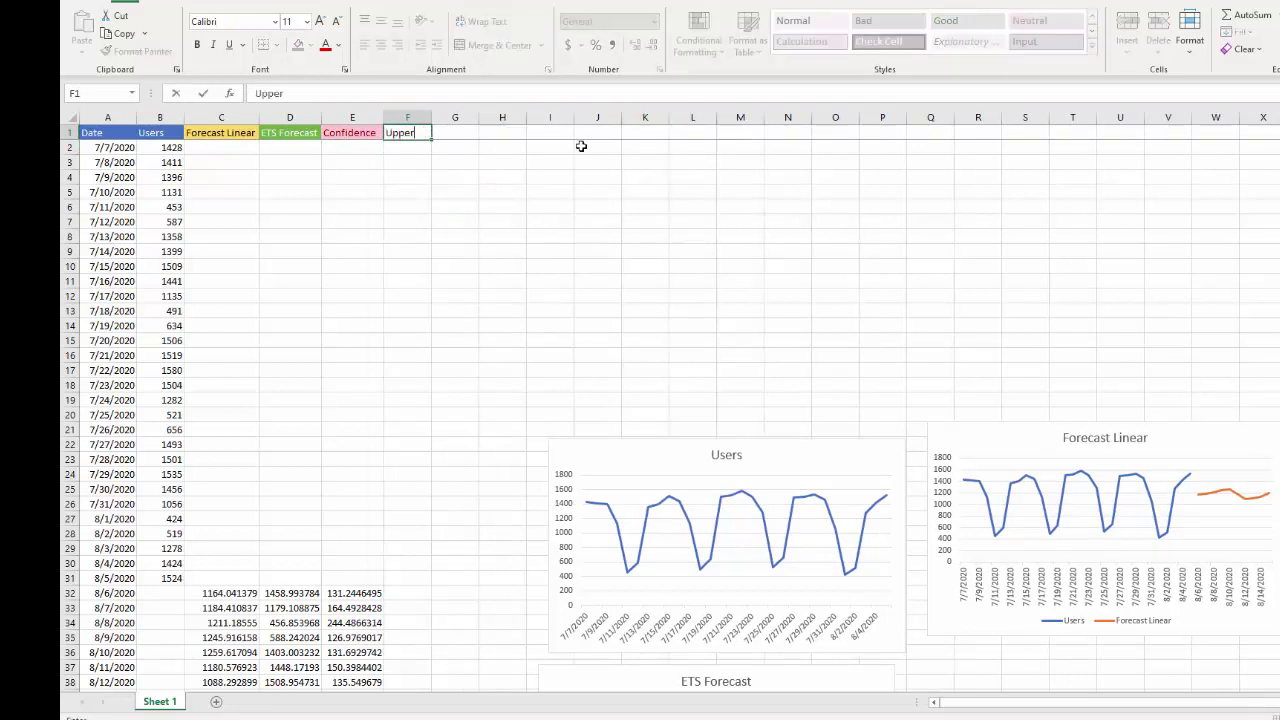
type(" Bound")
left_click(522, 274)
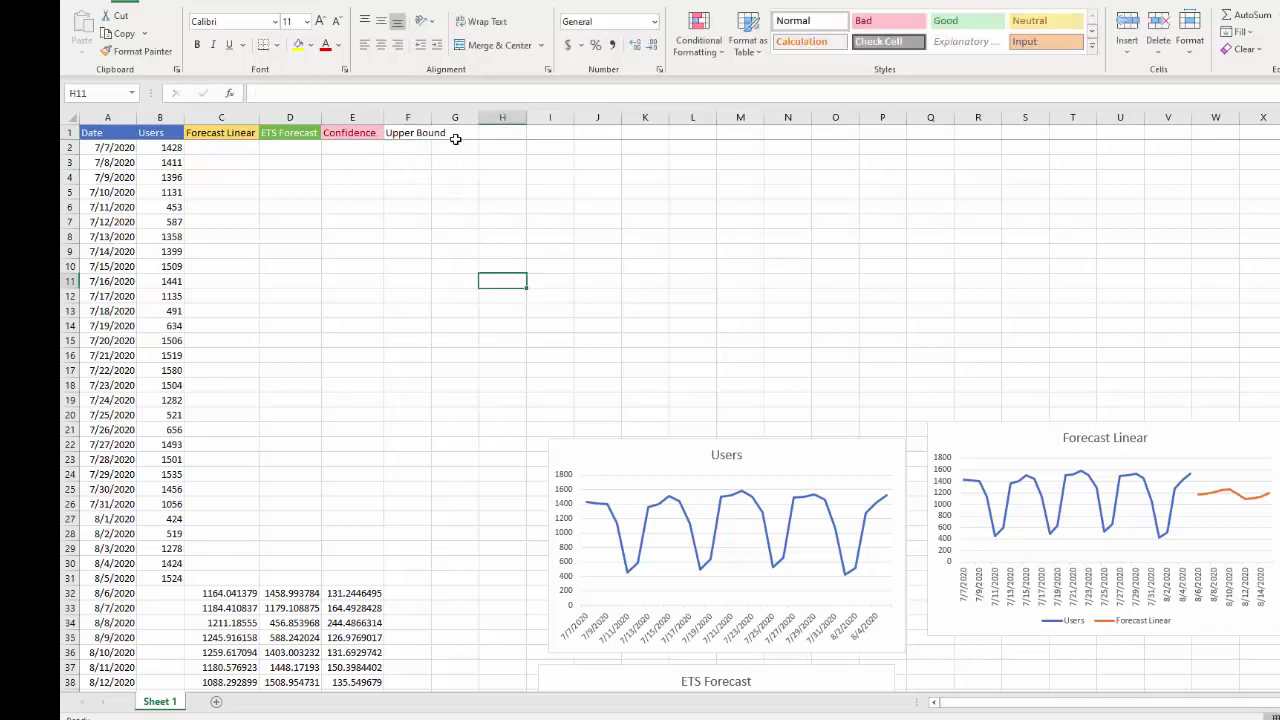
left_click(452, 133)
type("Lower Bound")
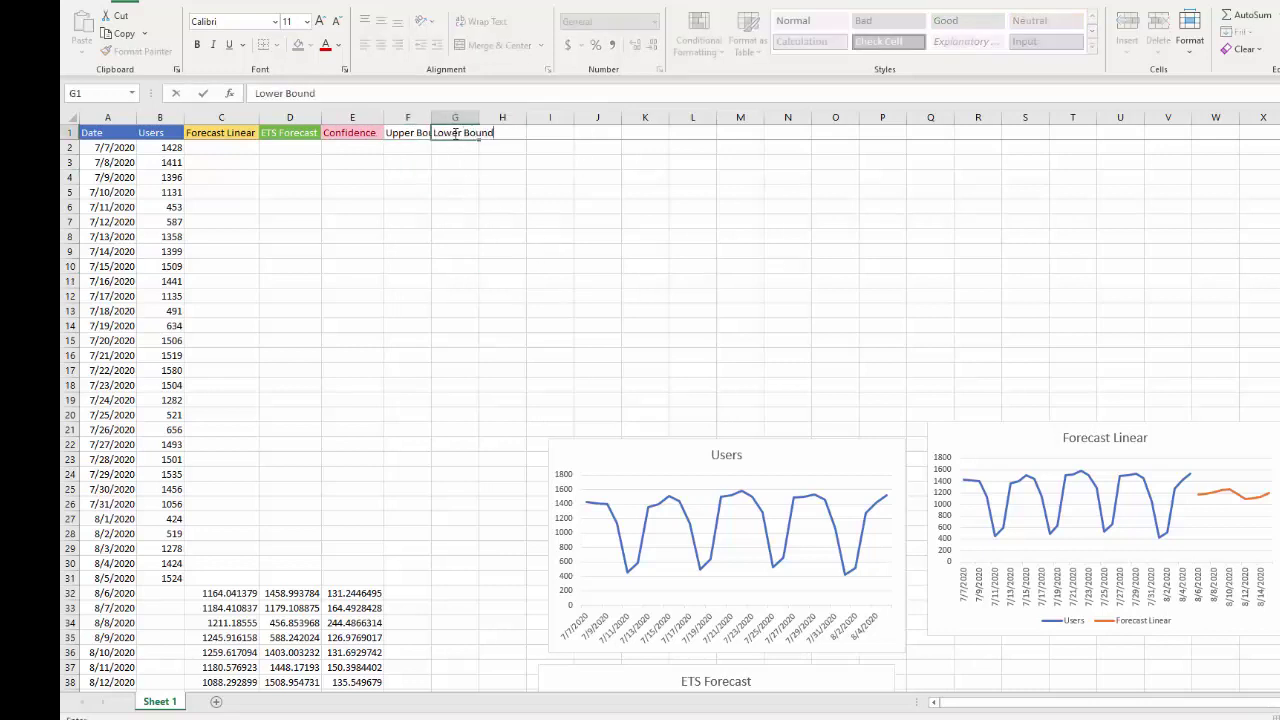
left_click(507, 198)
Apply the Bad cell style to both new headers and autofit columns F and G.
left_click_drag(408, 133, 466, 134)
left_click(900, 20)
left_click(500, 265)
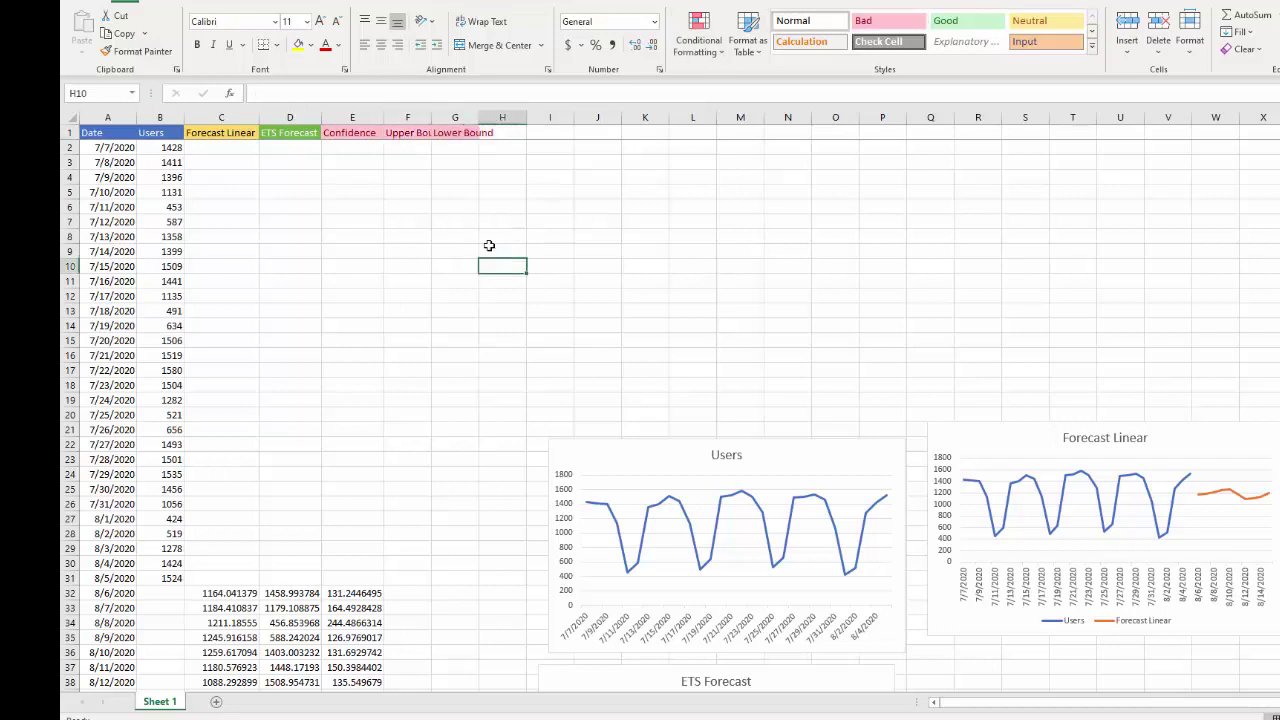
double_click(430, 117)
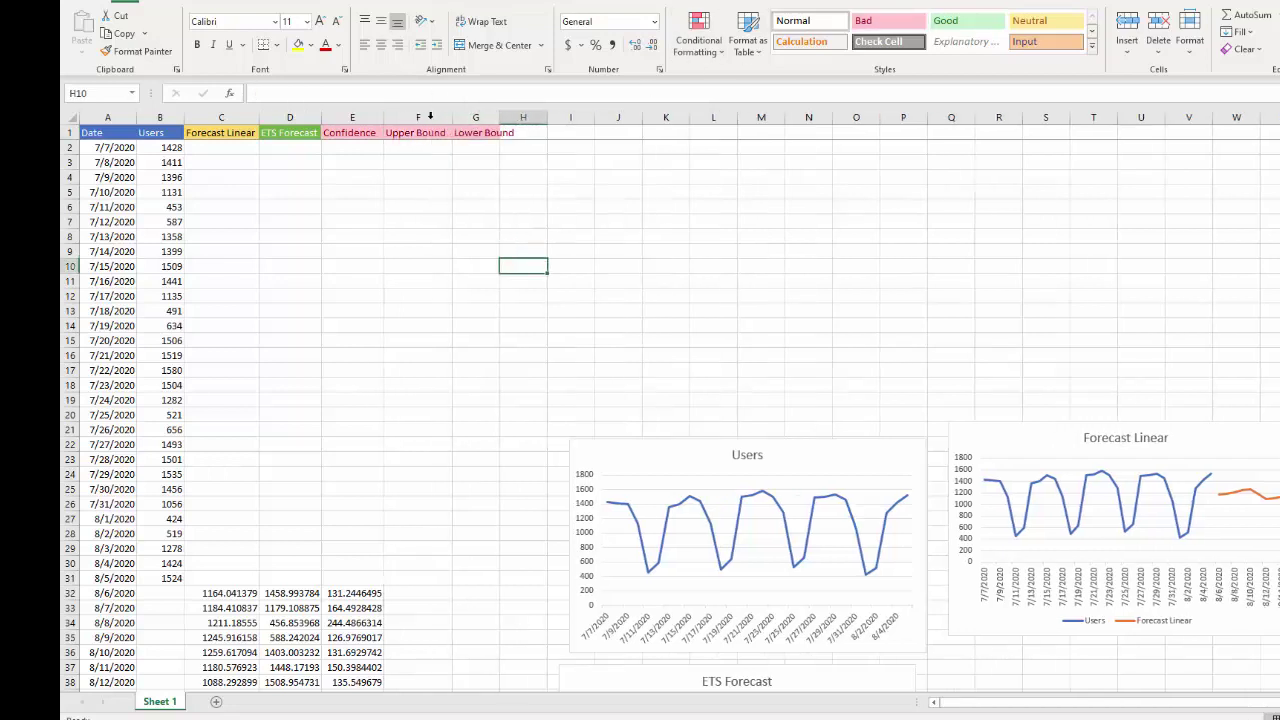
double_click(499, 117)
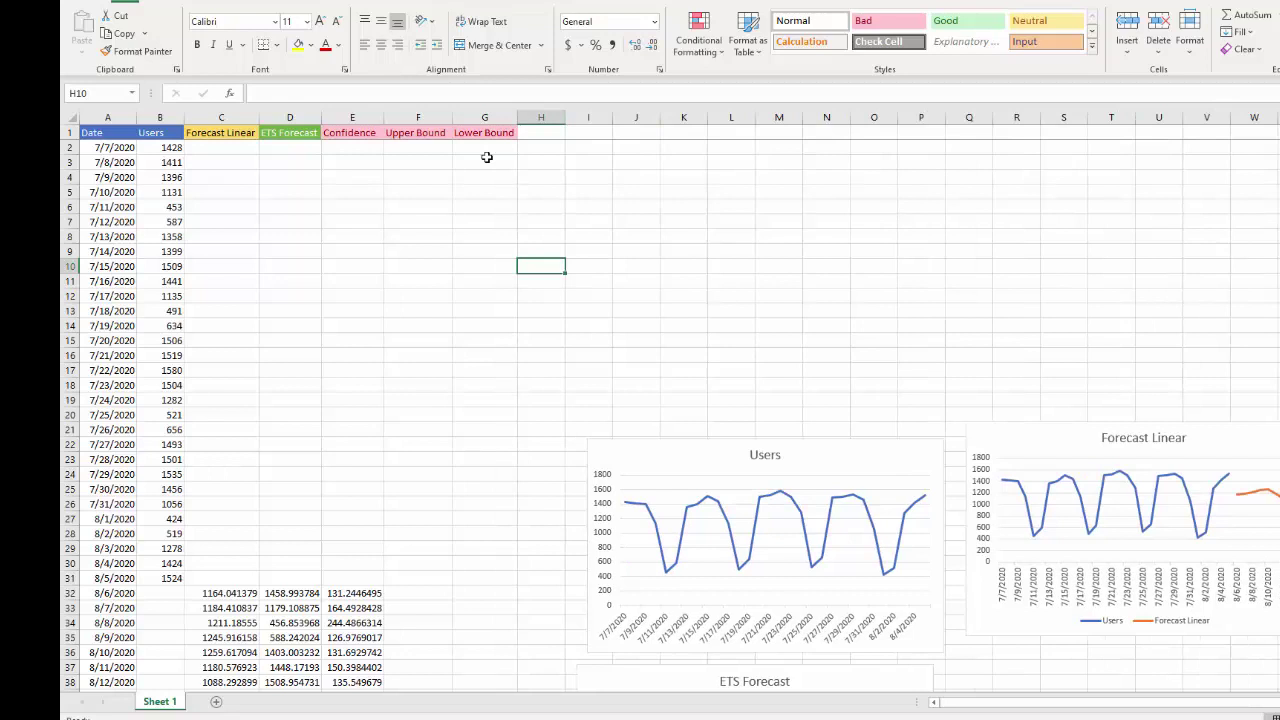
left_click(432, 625)
left_click(425, 593)
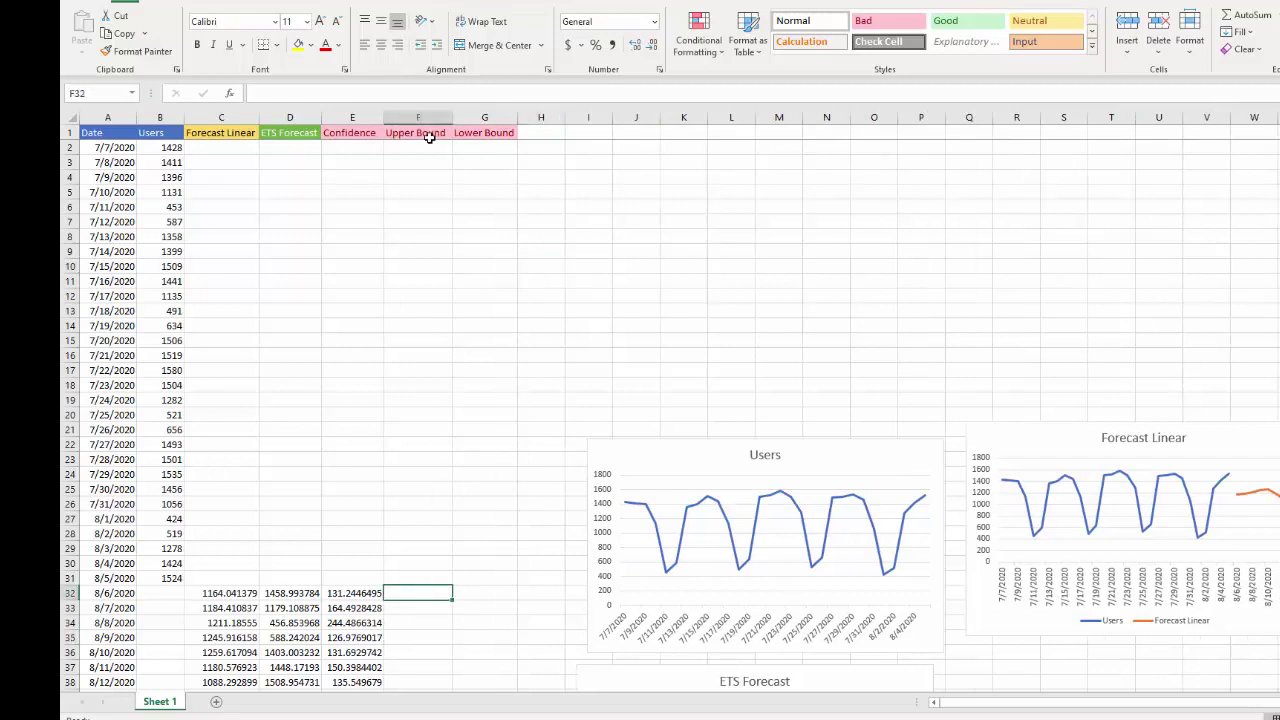
Enter =D32+E32 in F32 and fill it down the Upper Bound column, starting at 1590.238.
type("=")
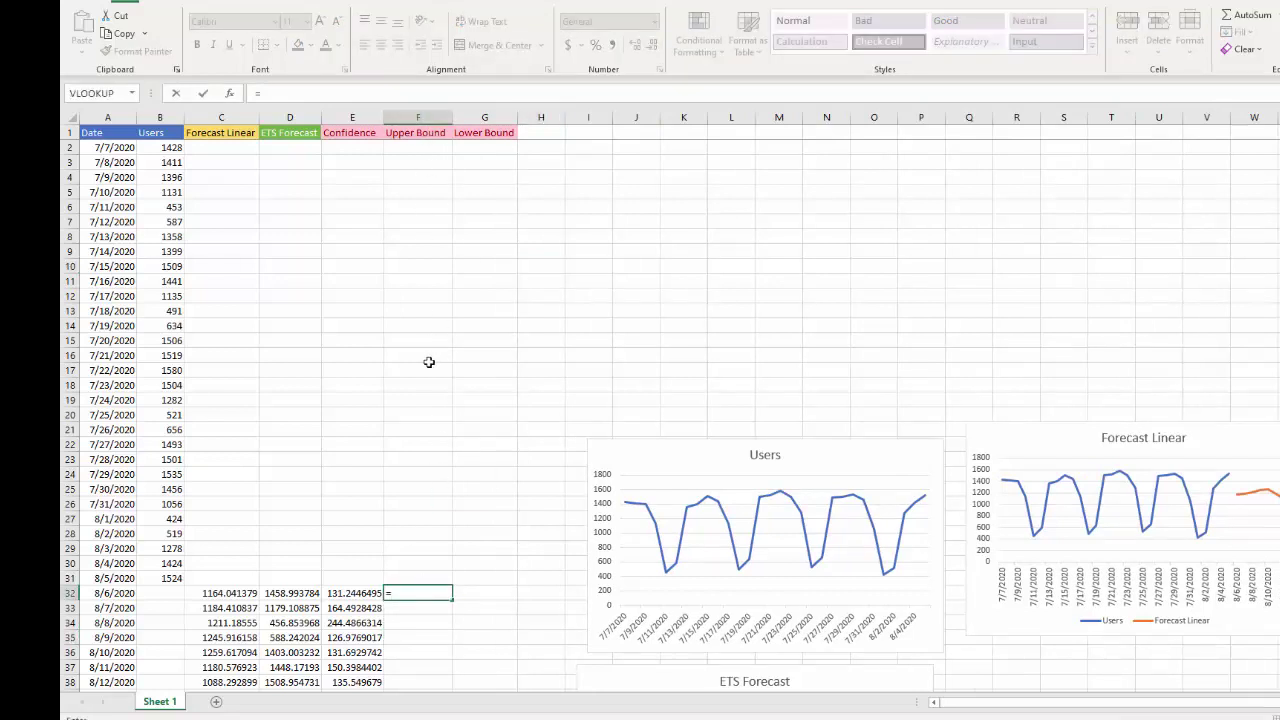
left_click(296, 593)
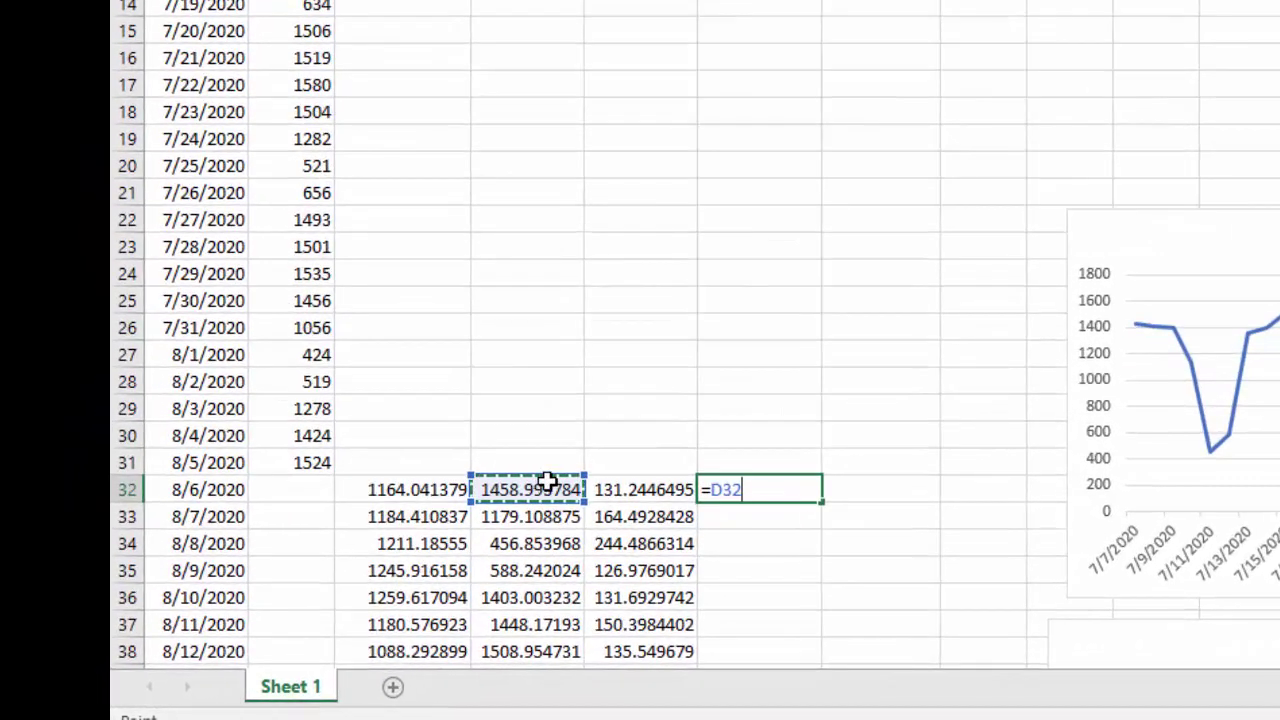
type("+")
left_click(616, 485)
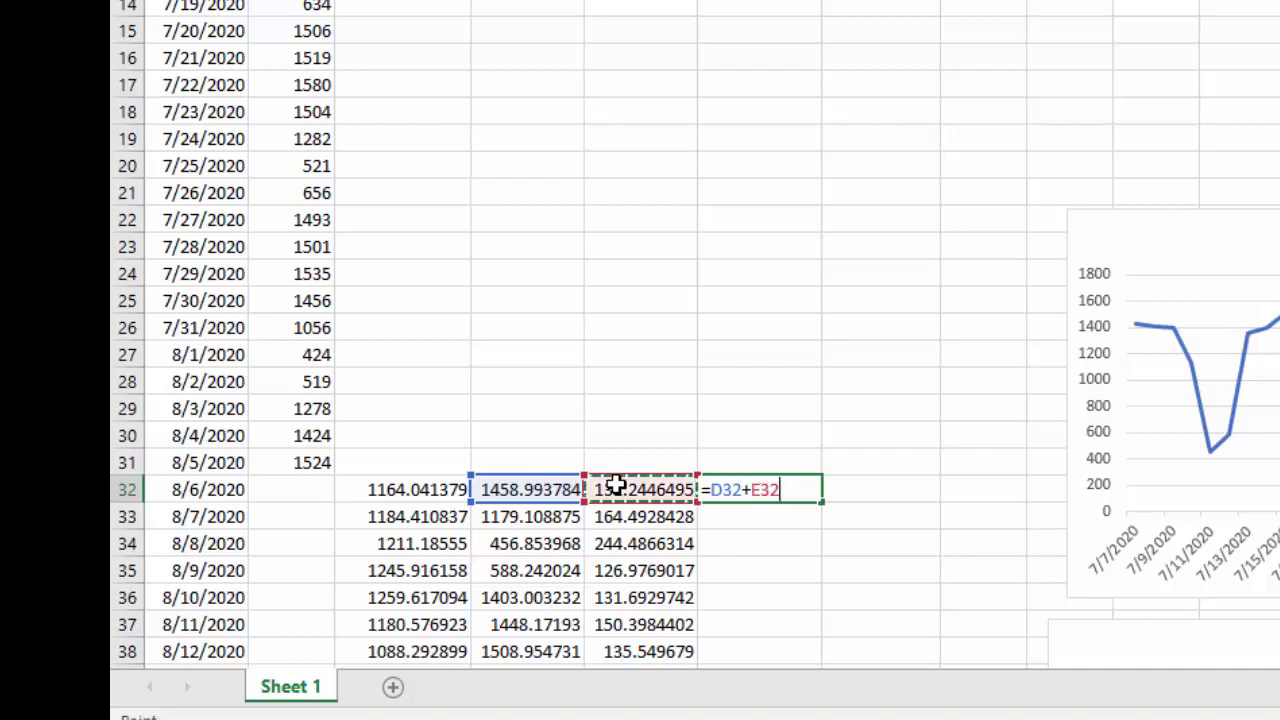
key("Return")
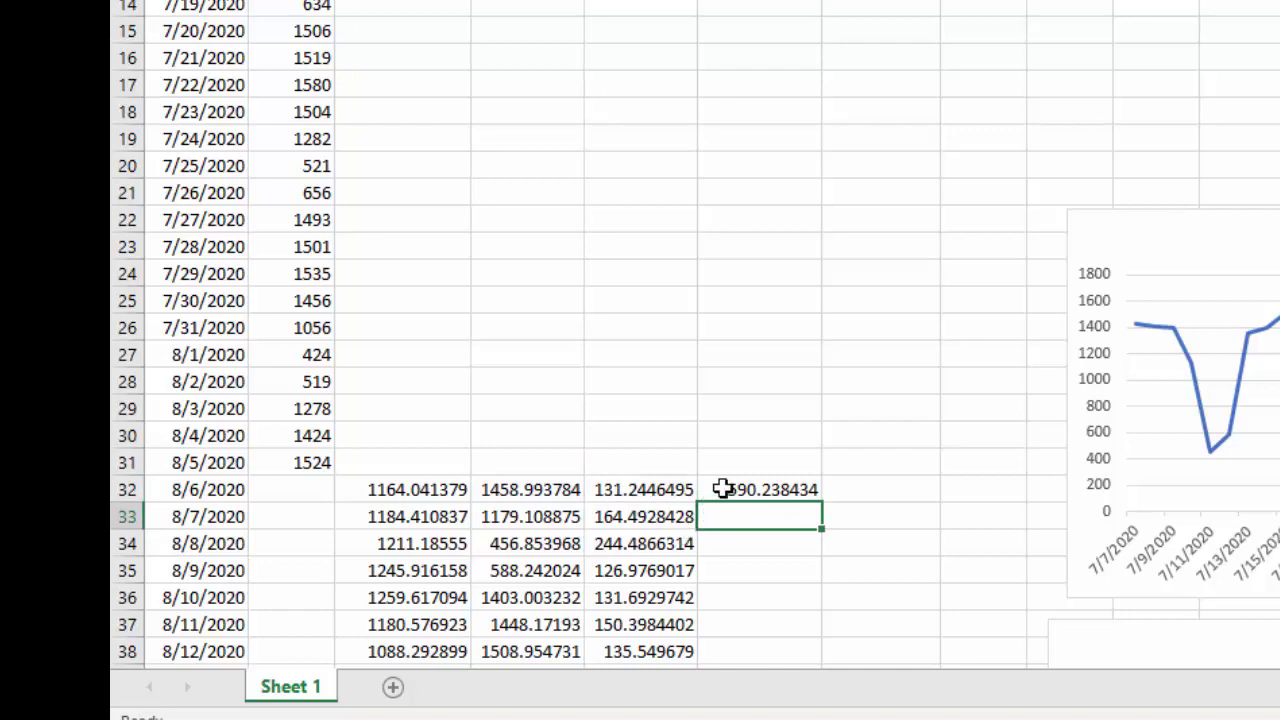
left_click(758, 492)
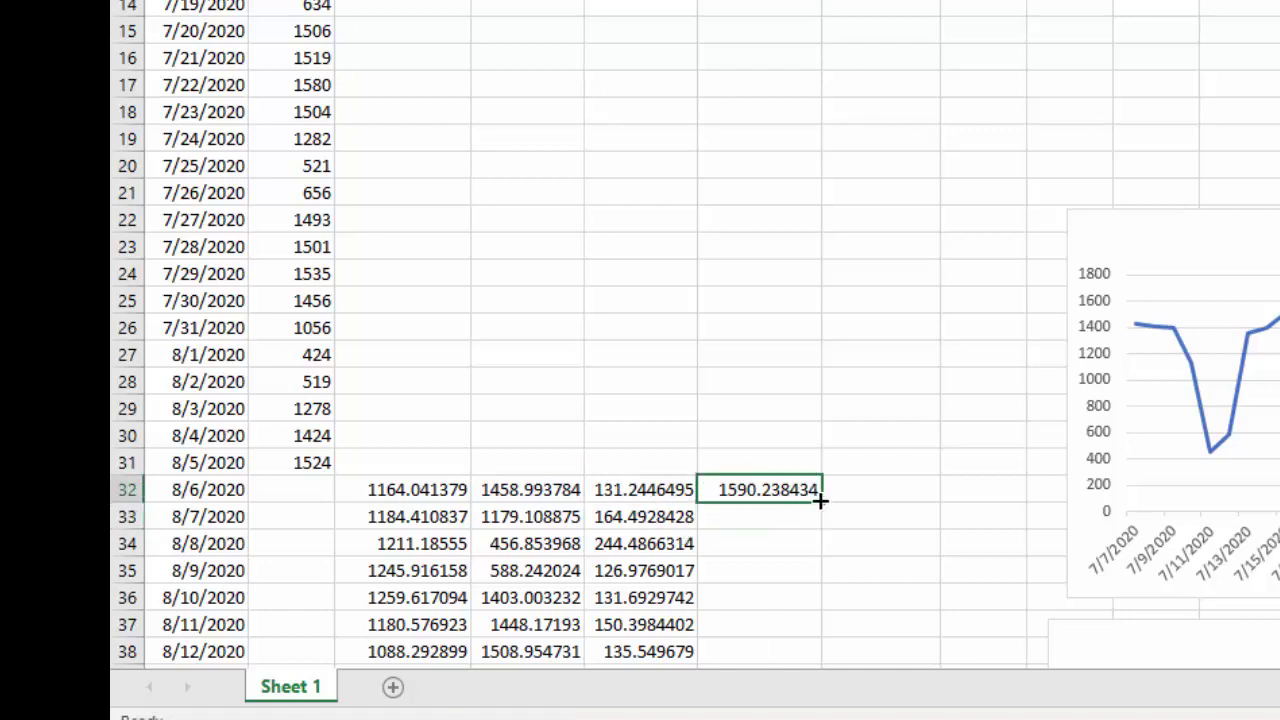
double_click(819, 501)
left_click(862, 485)
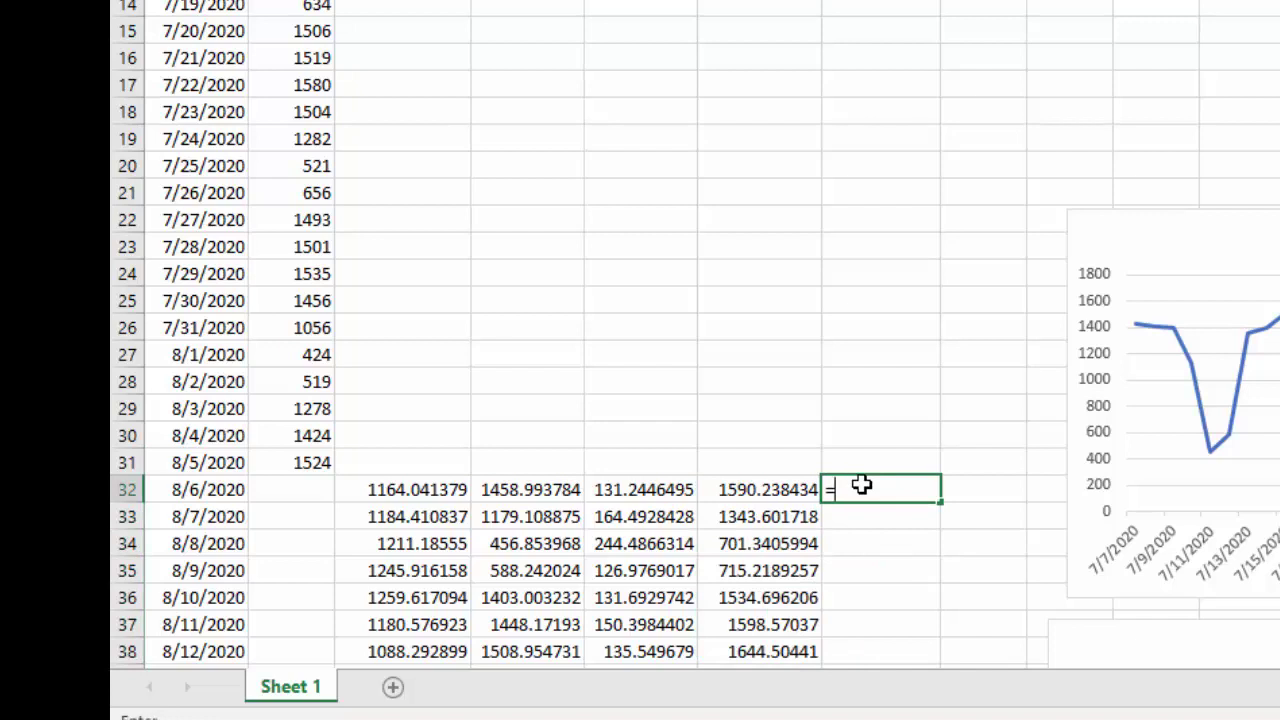
Enter =D32-E32 in G32 and fill it down to G41, from 1327.749 to 180.674.
left_click(535, 489)
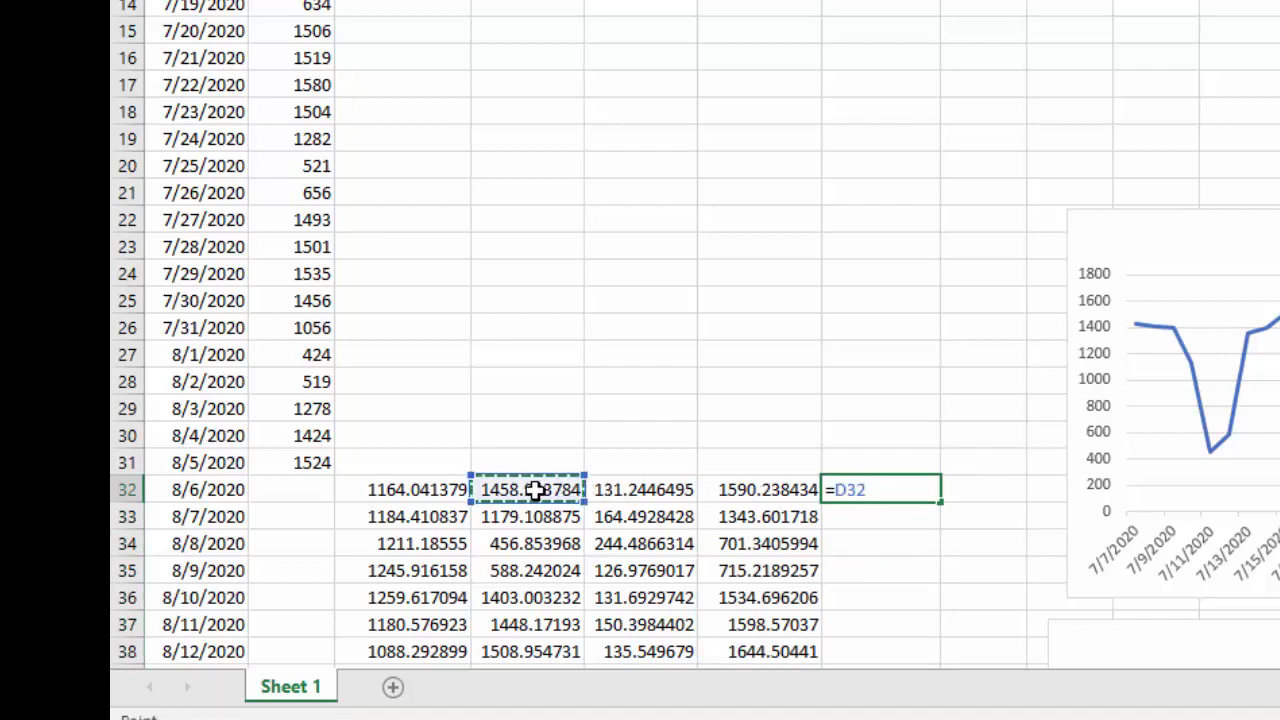
type("-")
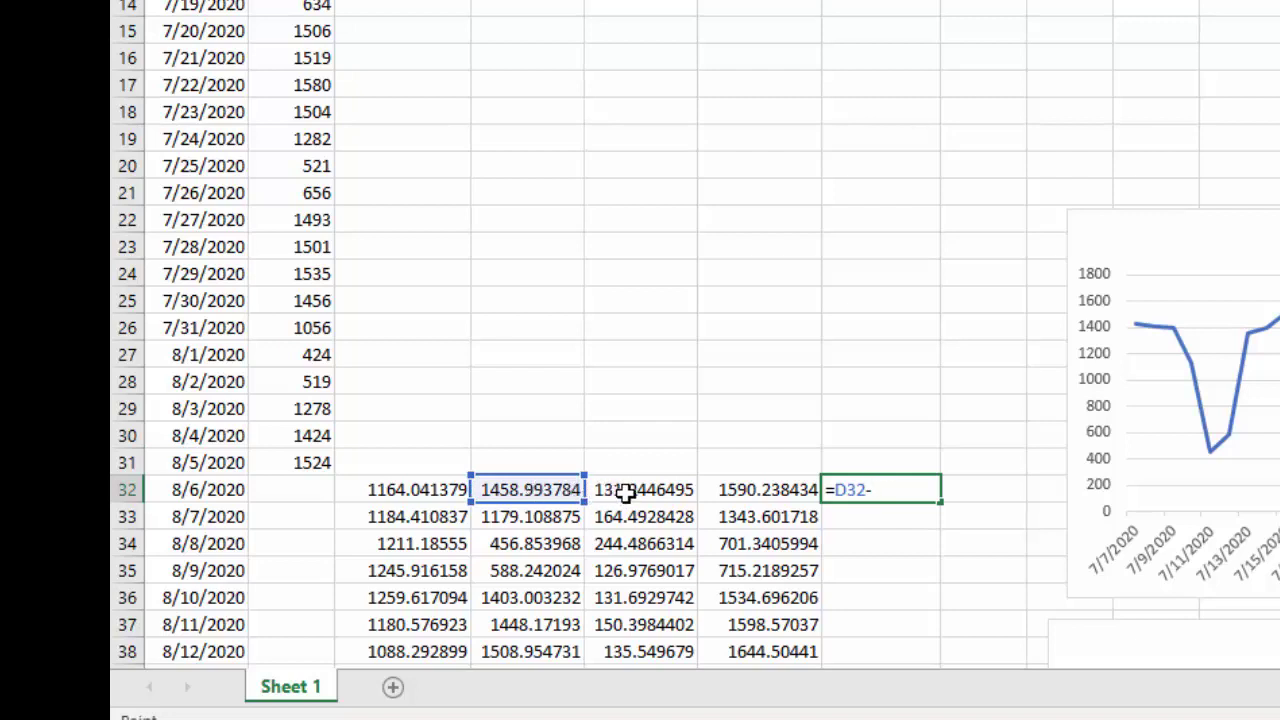
left_click(625, 490)
key("Return")
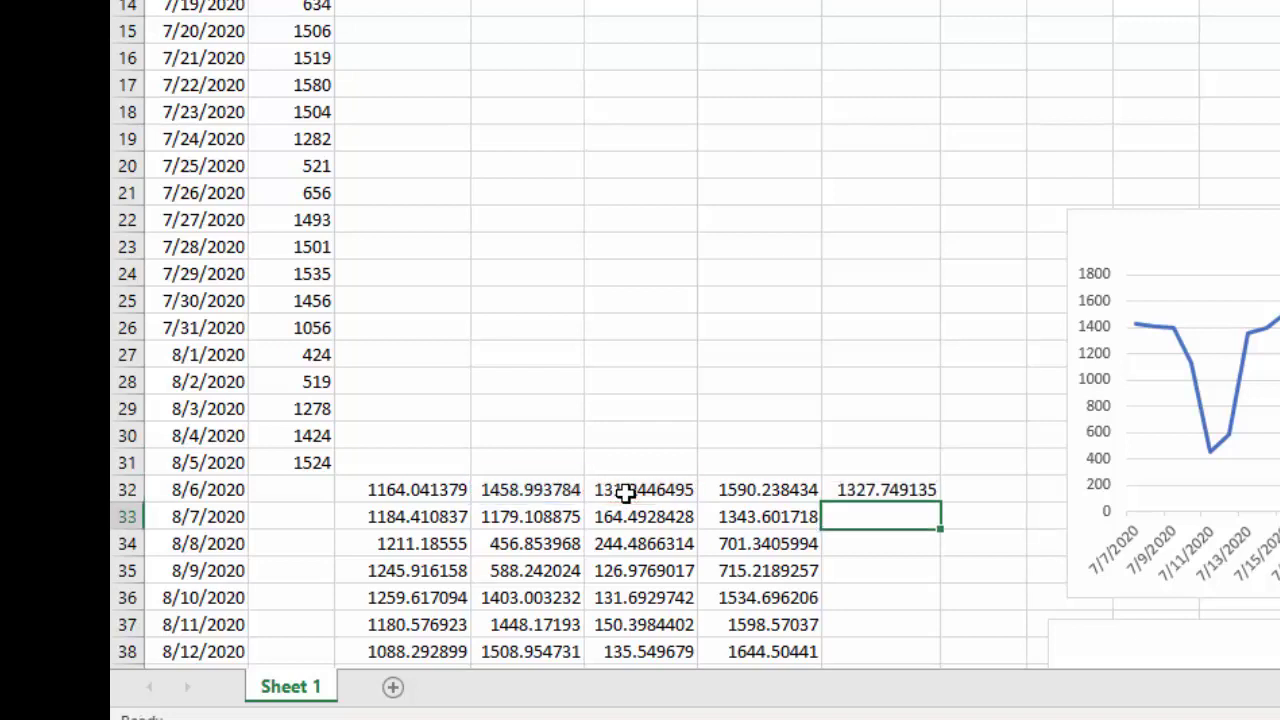
left_click(886, 492)
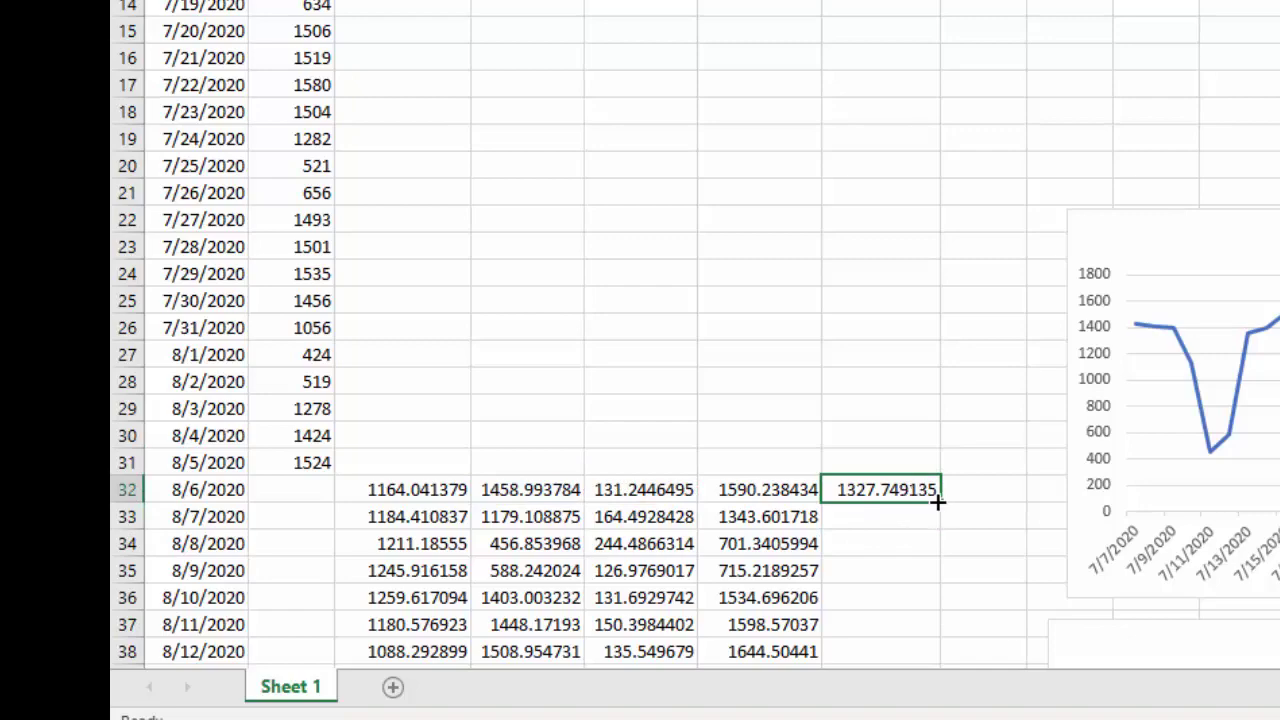
double_click(937, 502)
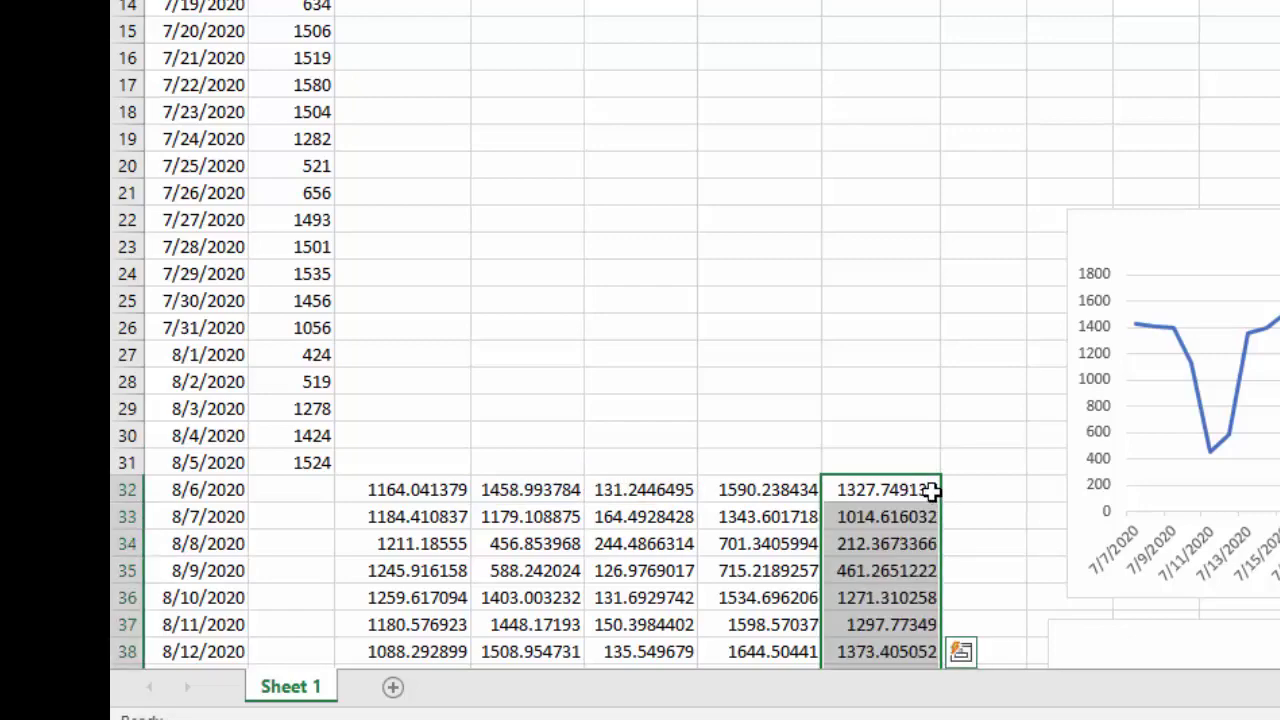
scroll(1157, 405, "down", 5)
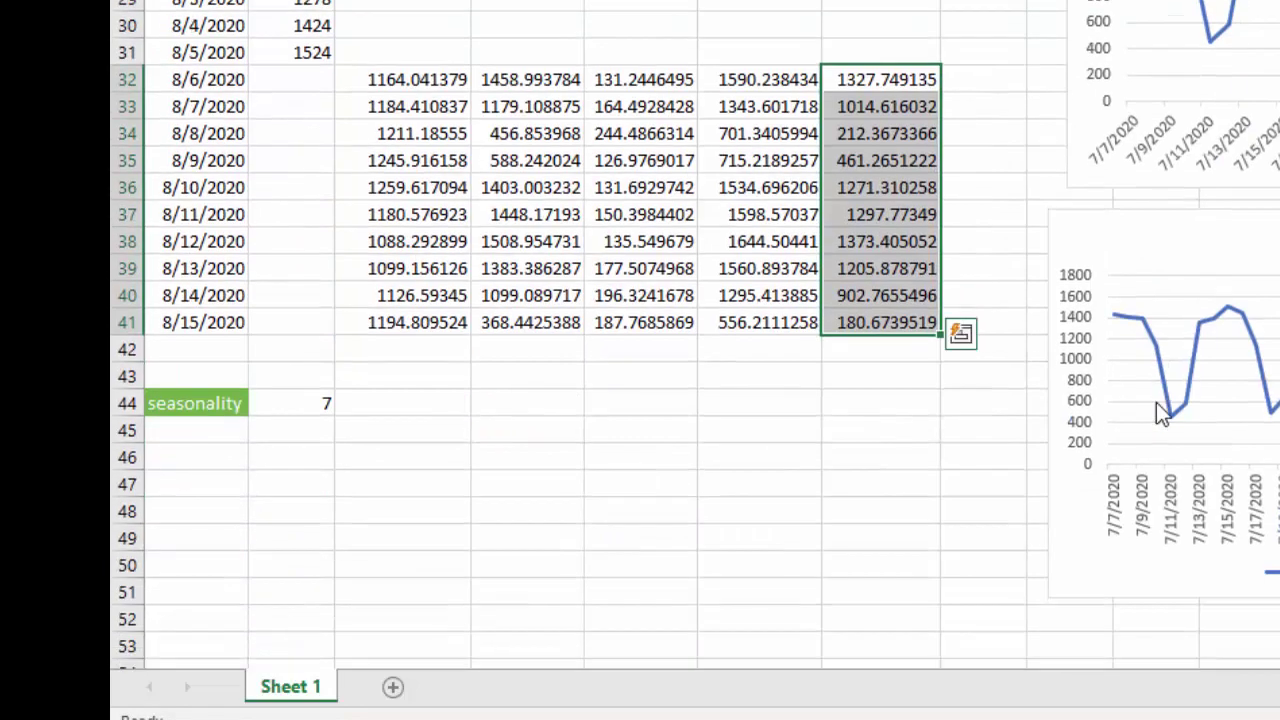
scroll(985, 360, "up", 9)
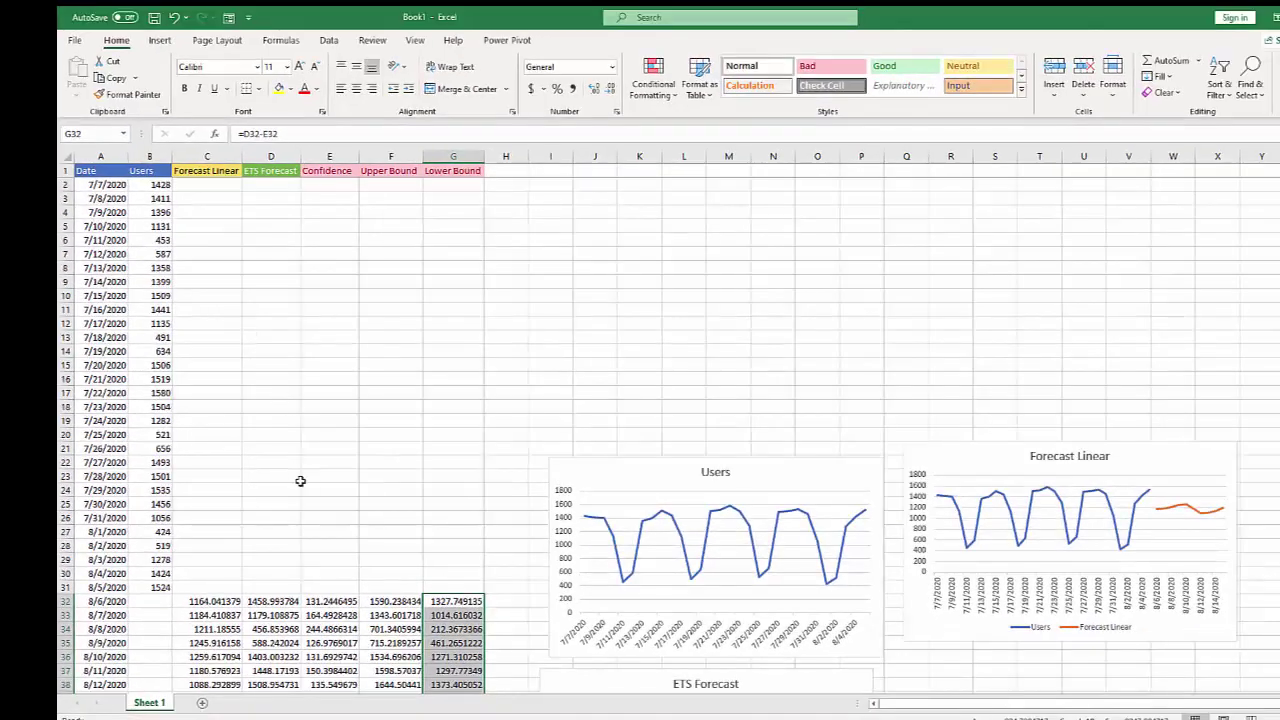
Select the Date, Users, ETS Forecast, Upper Bound and Lower Bound columns and insert a 2-D line chart.
mouse_move(100, 156)
left_mouse_down()
mouse_move(140, 156)
mouse_move(100, 156)
left_mouse_up()
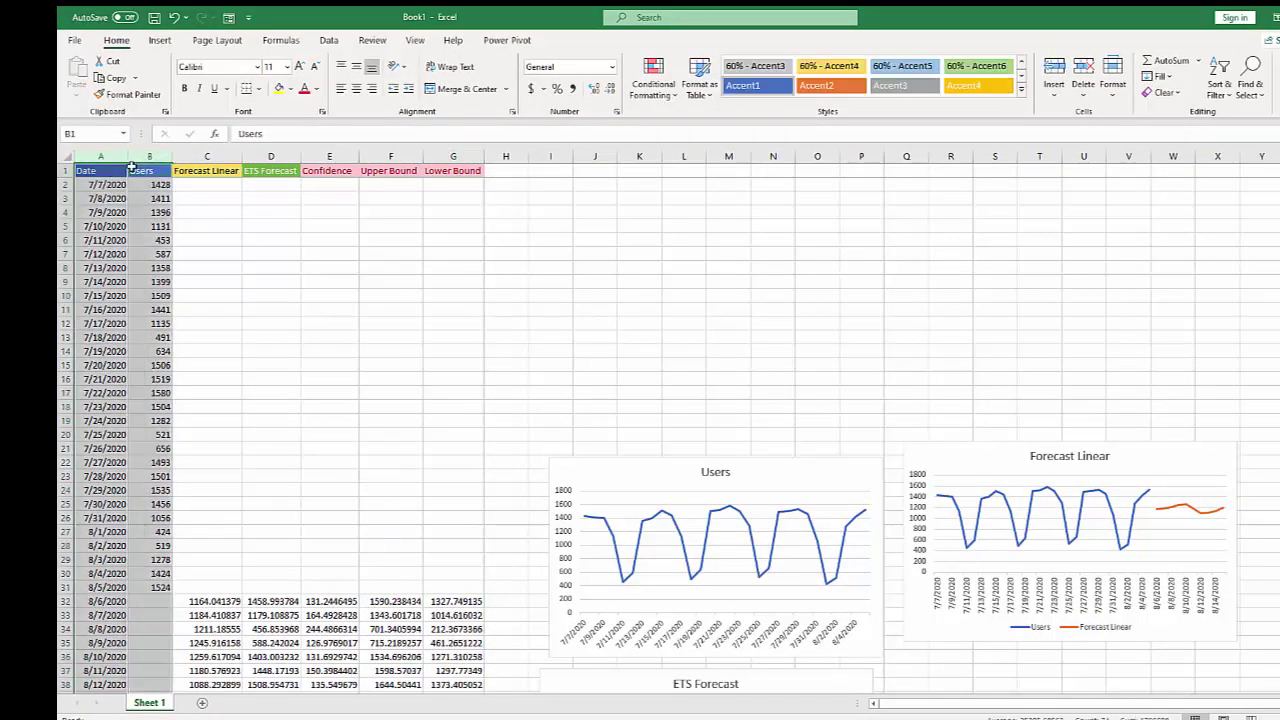
left_click(270, 156, "ctrl")
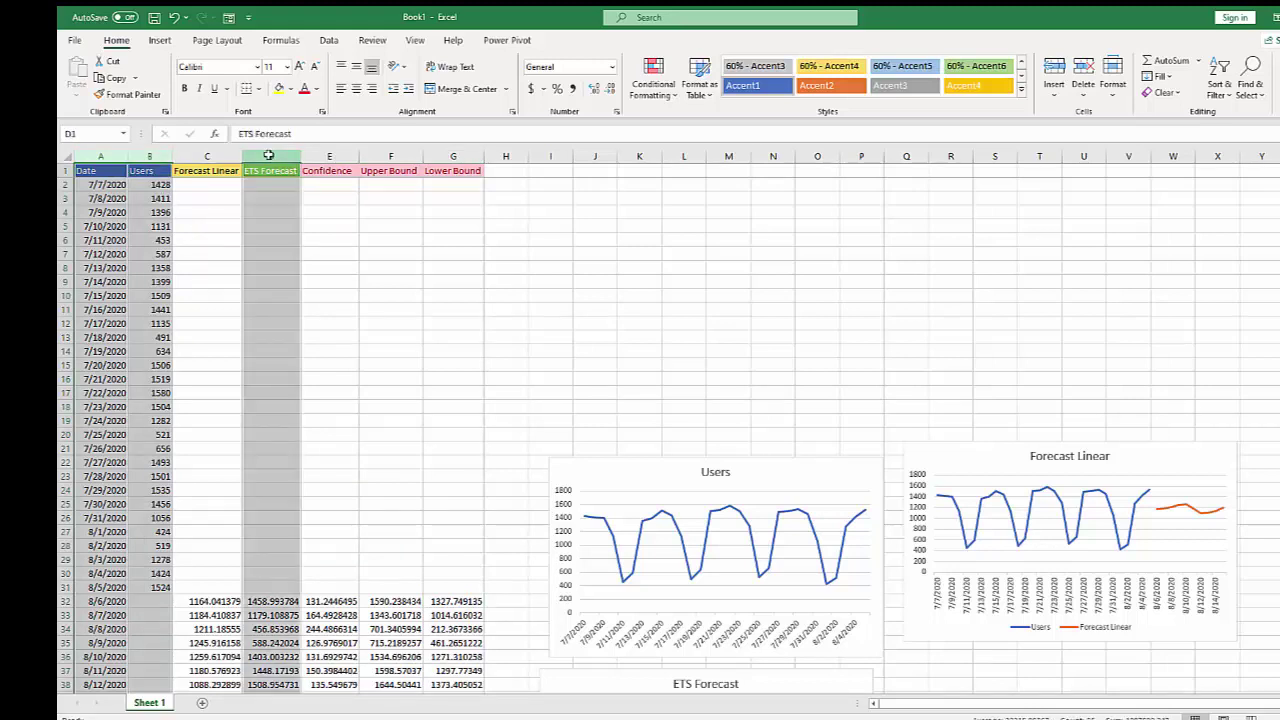
left_click(390, 157, "ctrl")
left_click(453, 157, "ctrl")
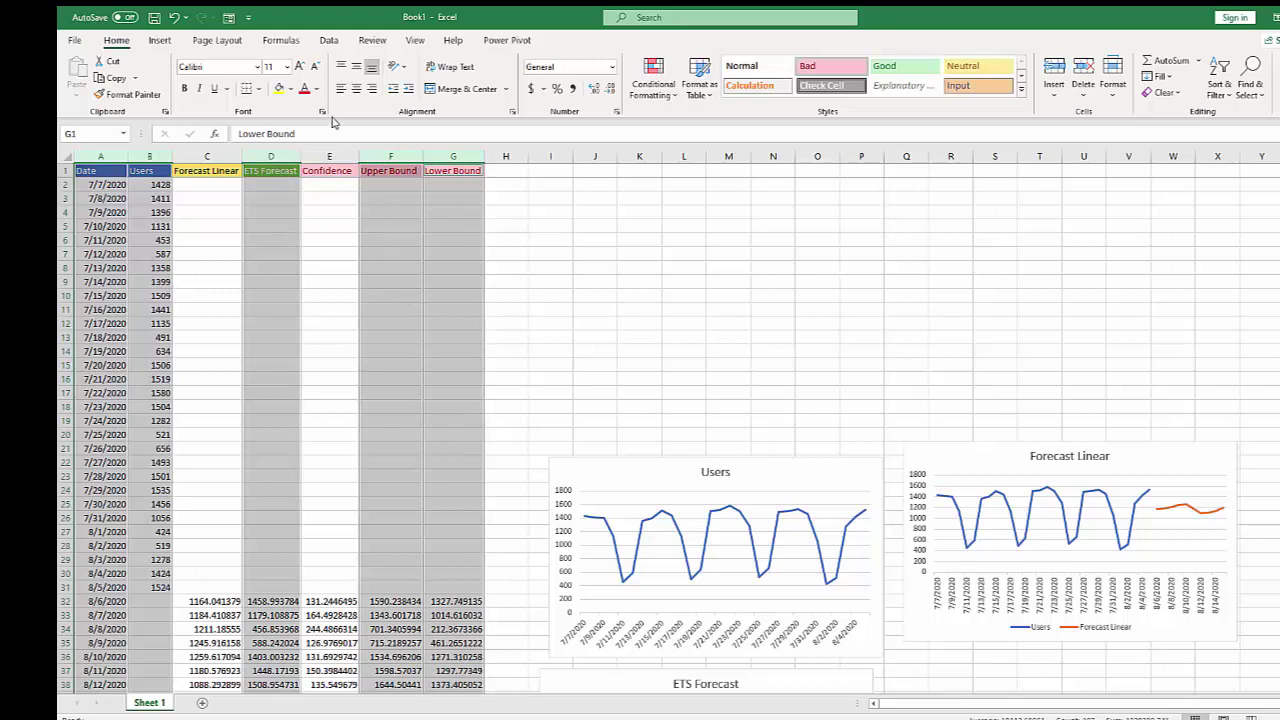
left_click(158, 41)
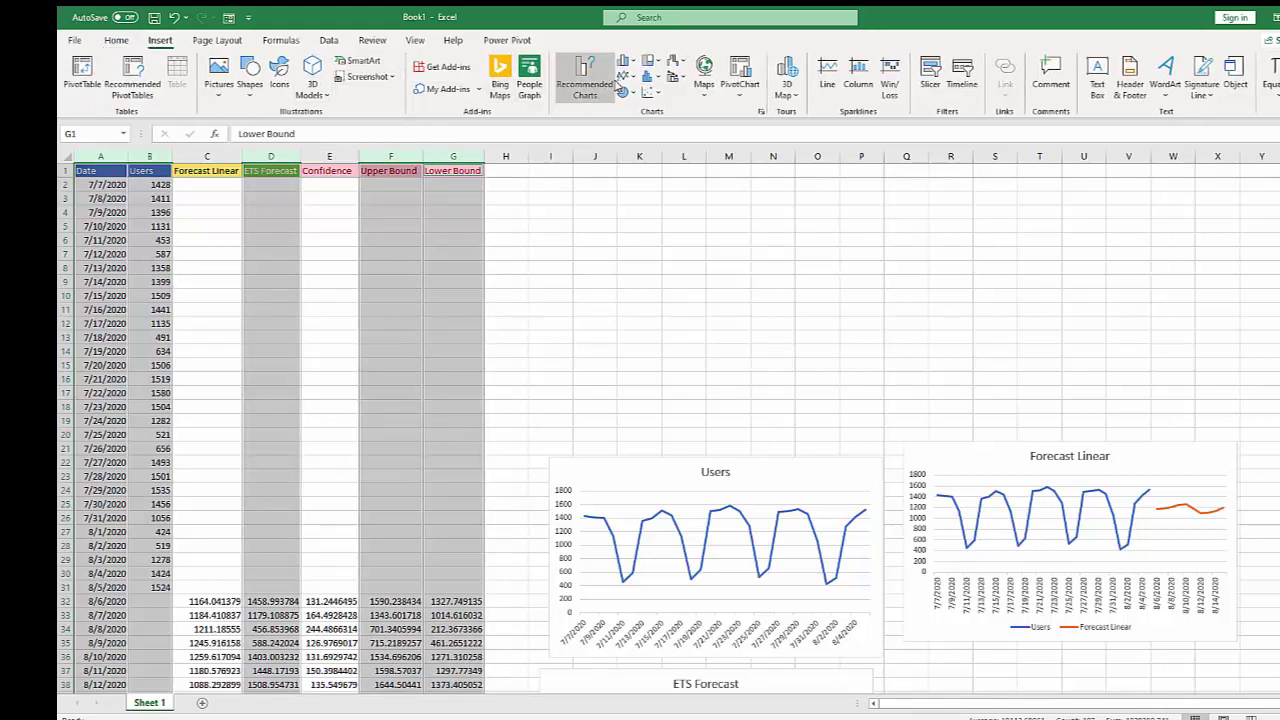
left_click(622, 78)
left_click(633, 126)
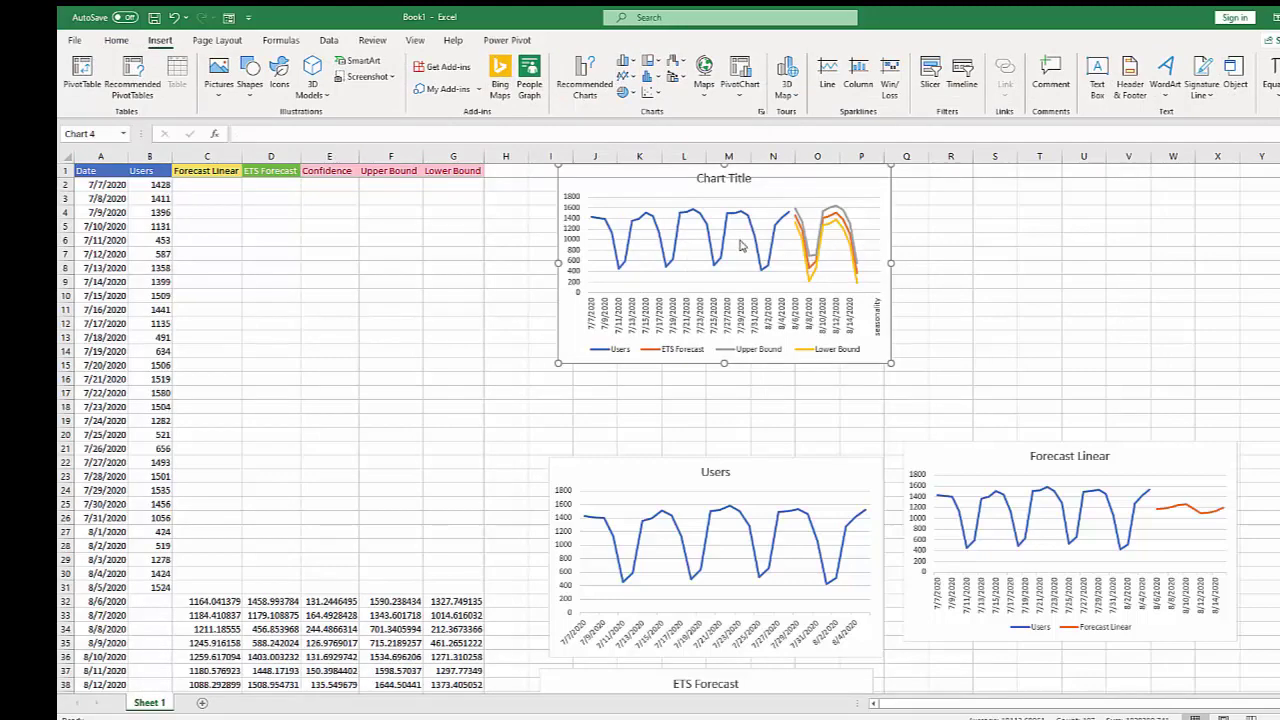
Move the new chart below the Forecast Linear chart.
left_click_drag(562, 354, 712, 574)
scroll(709, 566, "down", 6)
scroll(709, 500, "up", 7)
scroll(767, 245, "down", 1)
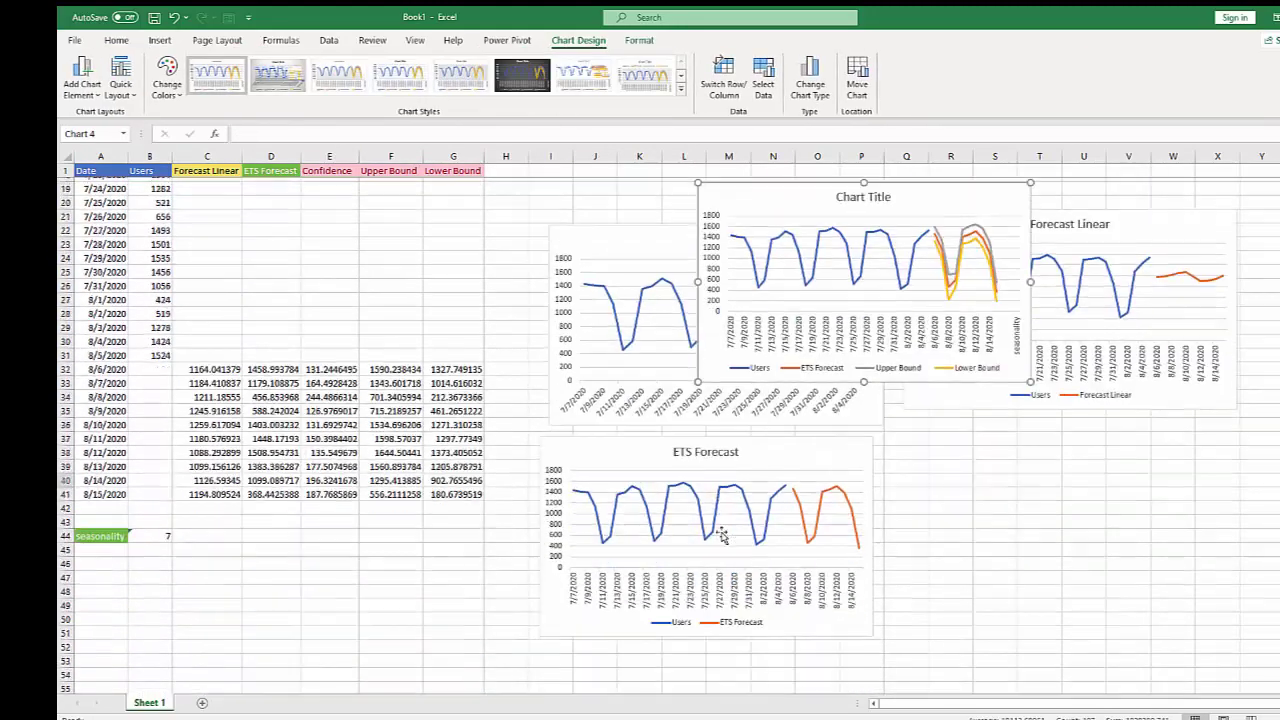
left_click_drag(750, 190, 948, 429)
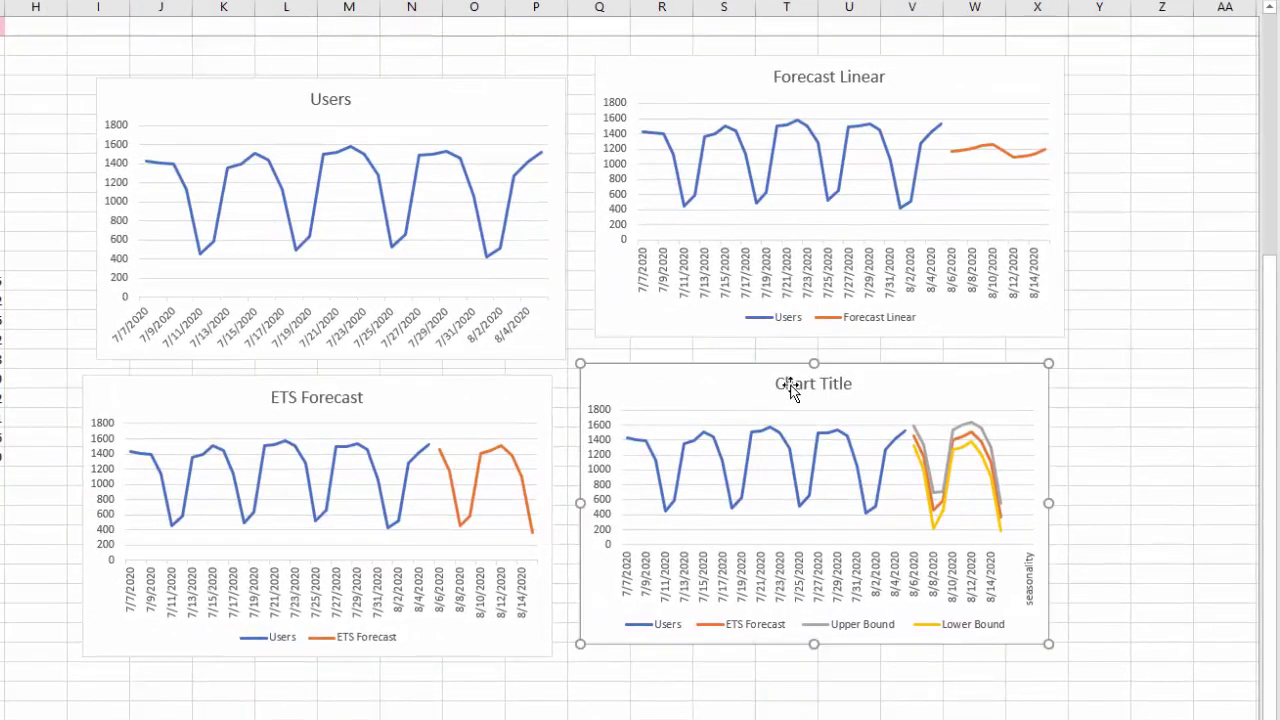
Title the new chart 'Forecast with Confidence'.
left_click(849, 394)
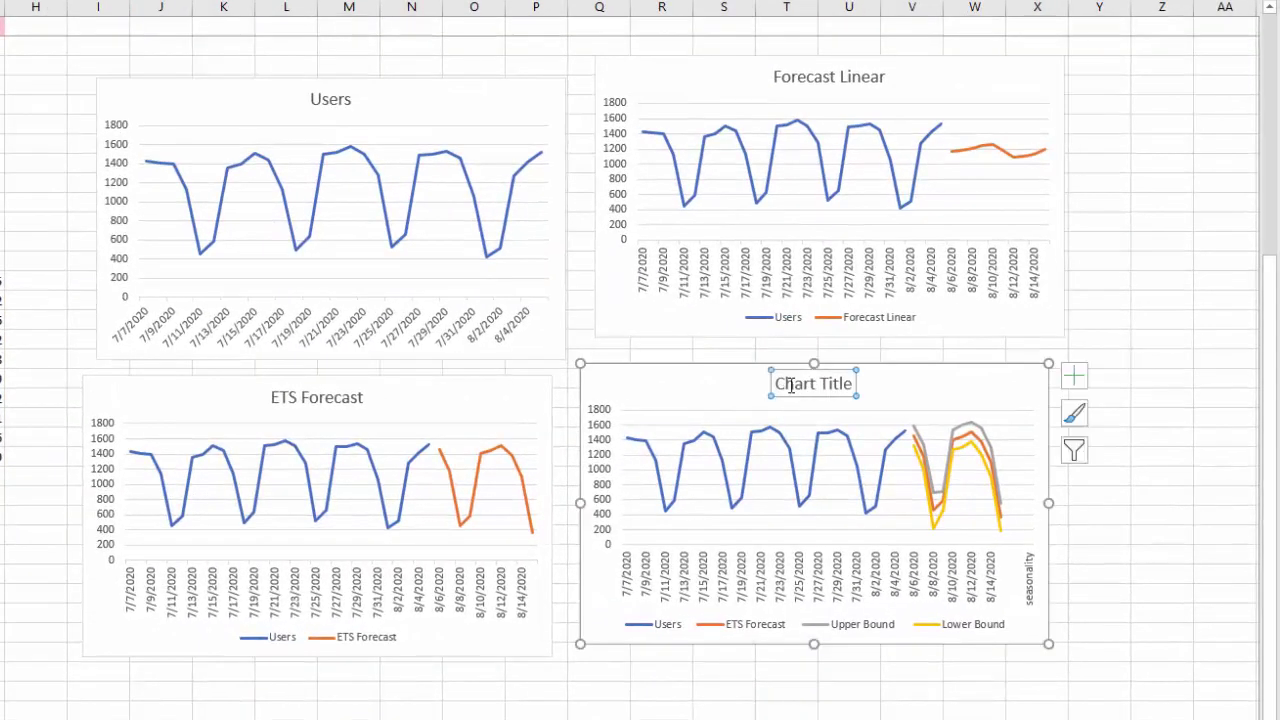
triple_click(783, 386)
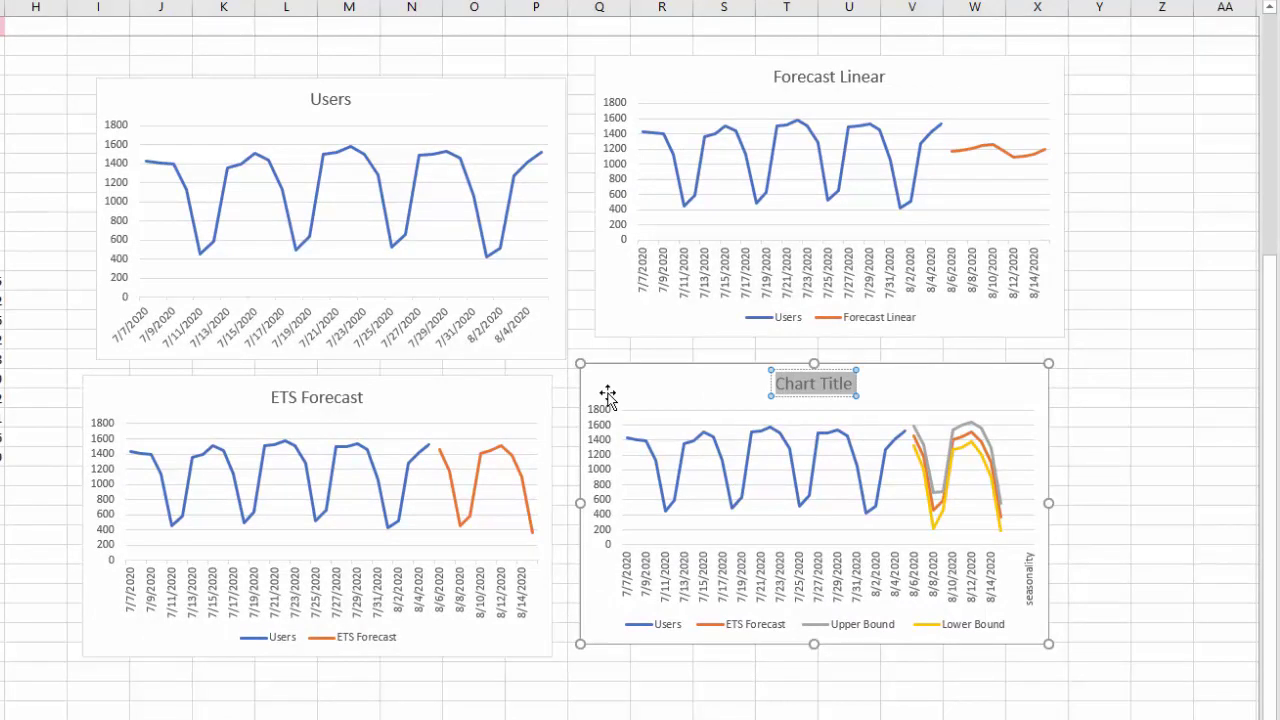
type("Forec")
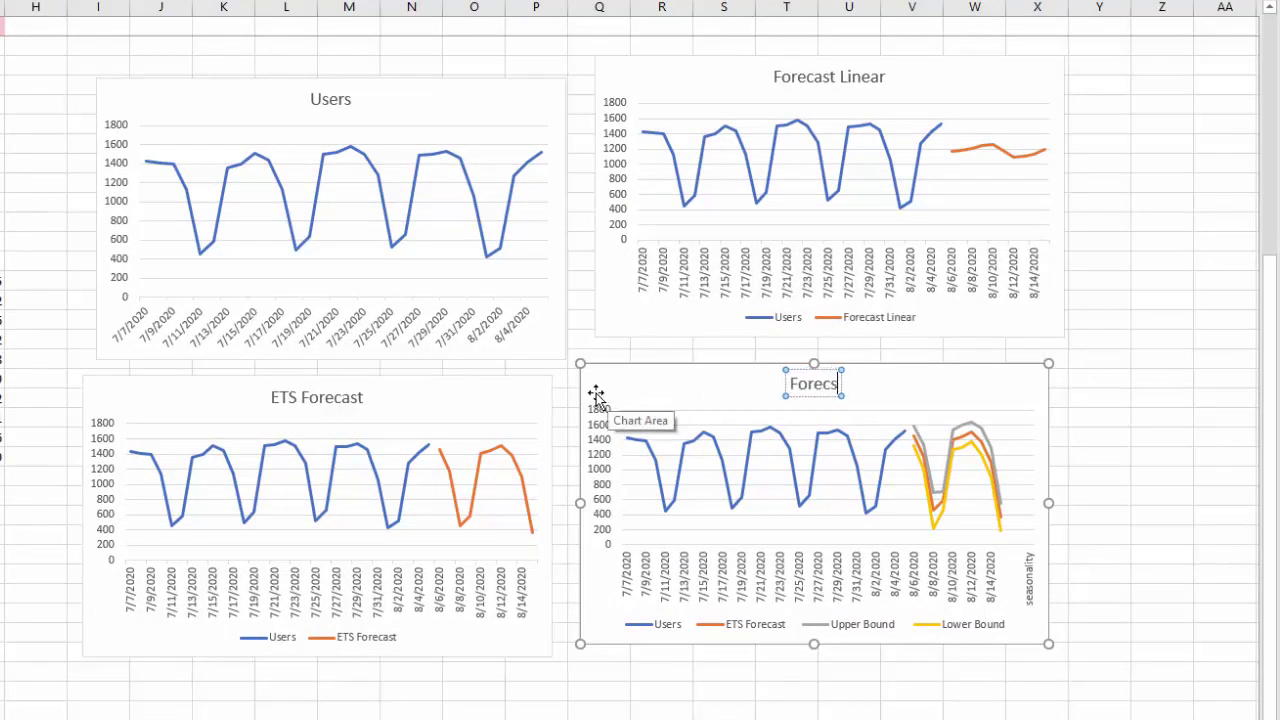
type("ast with")
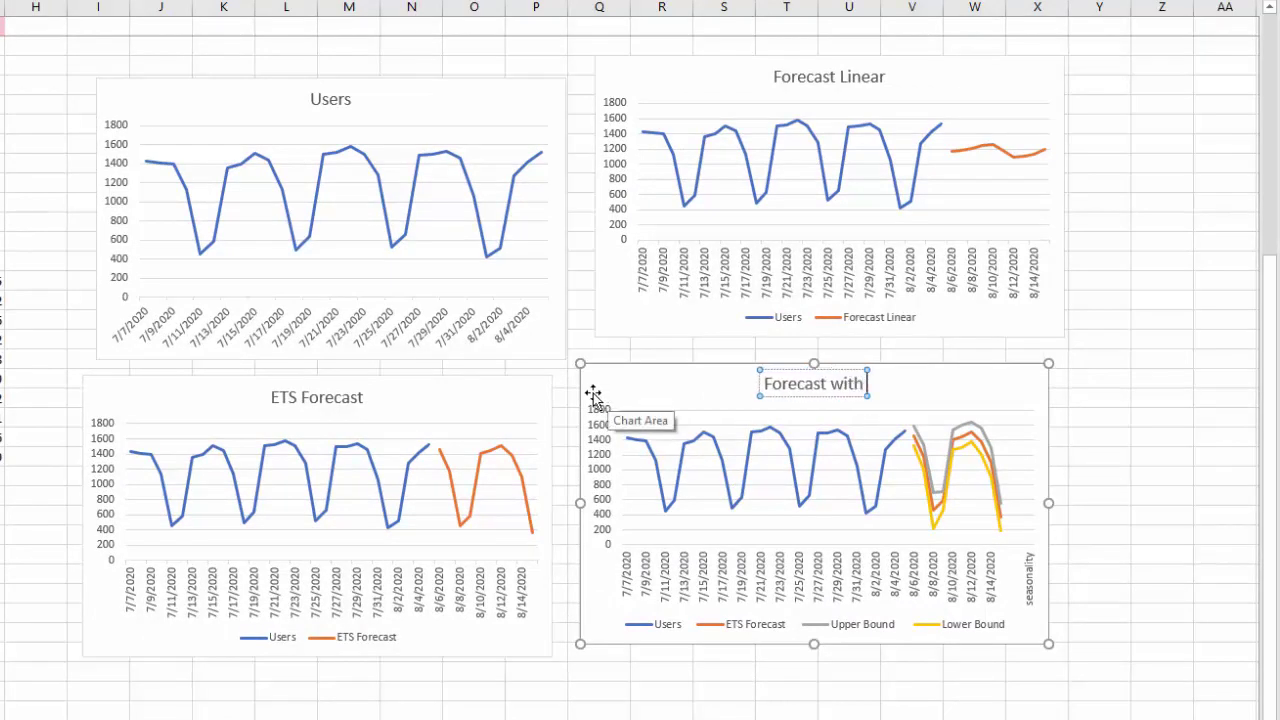
type(" Confidence")
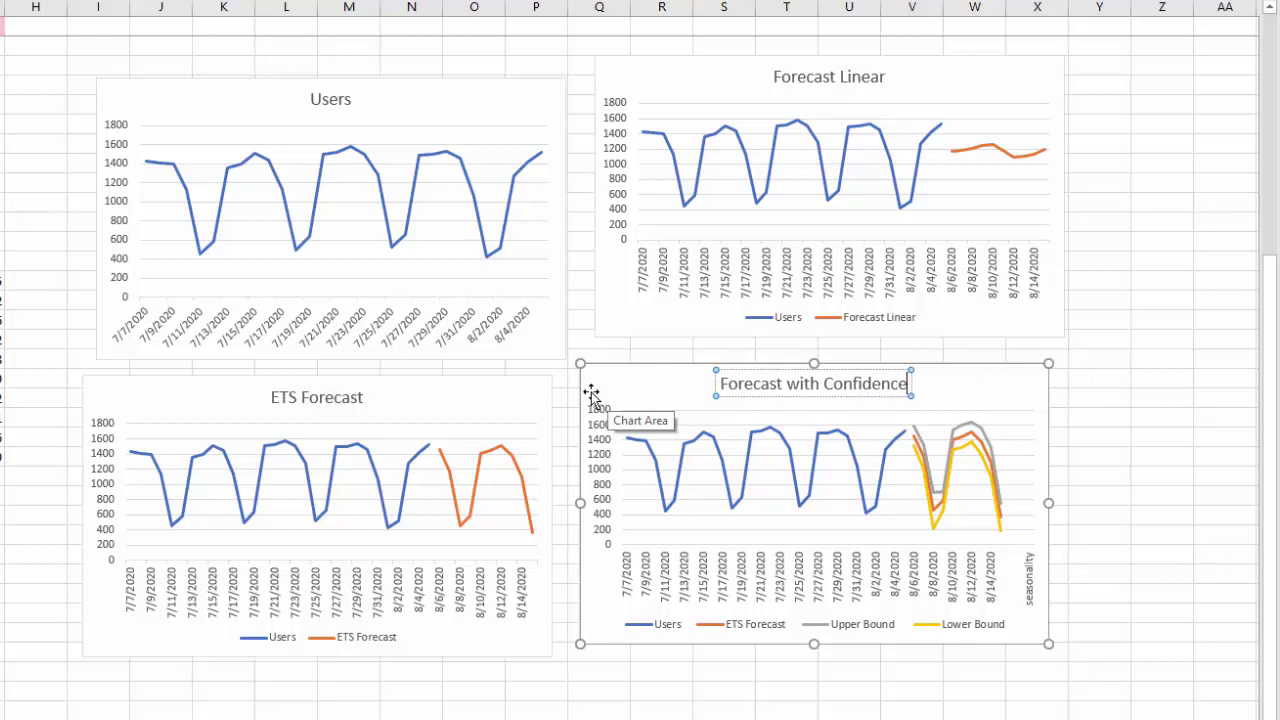
left_click(942, 490)
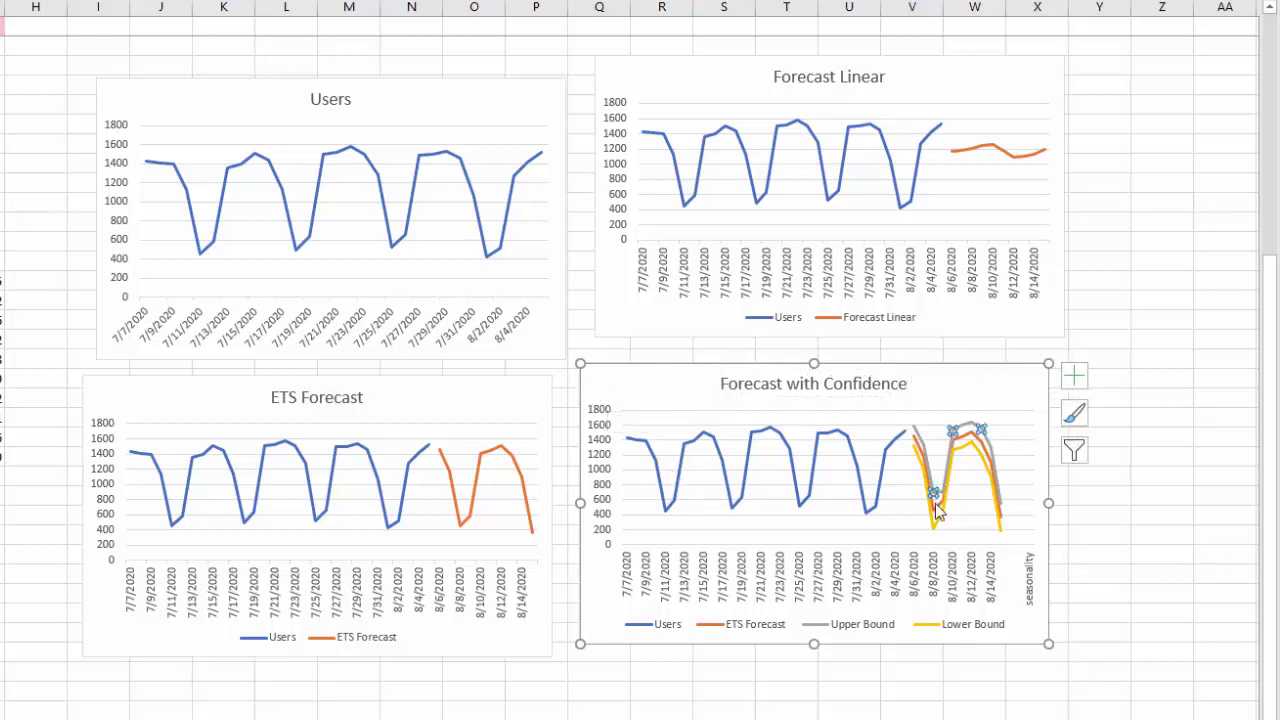
Give the Upper Bound and Lower Bound series a dashed outline.
left_click(936, 527)
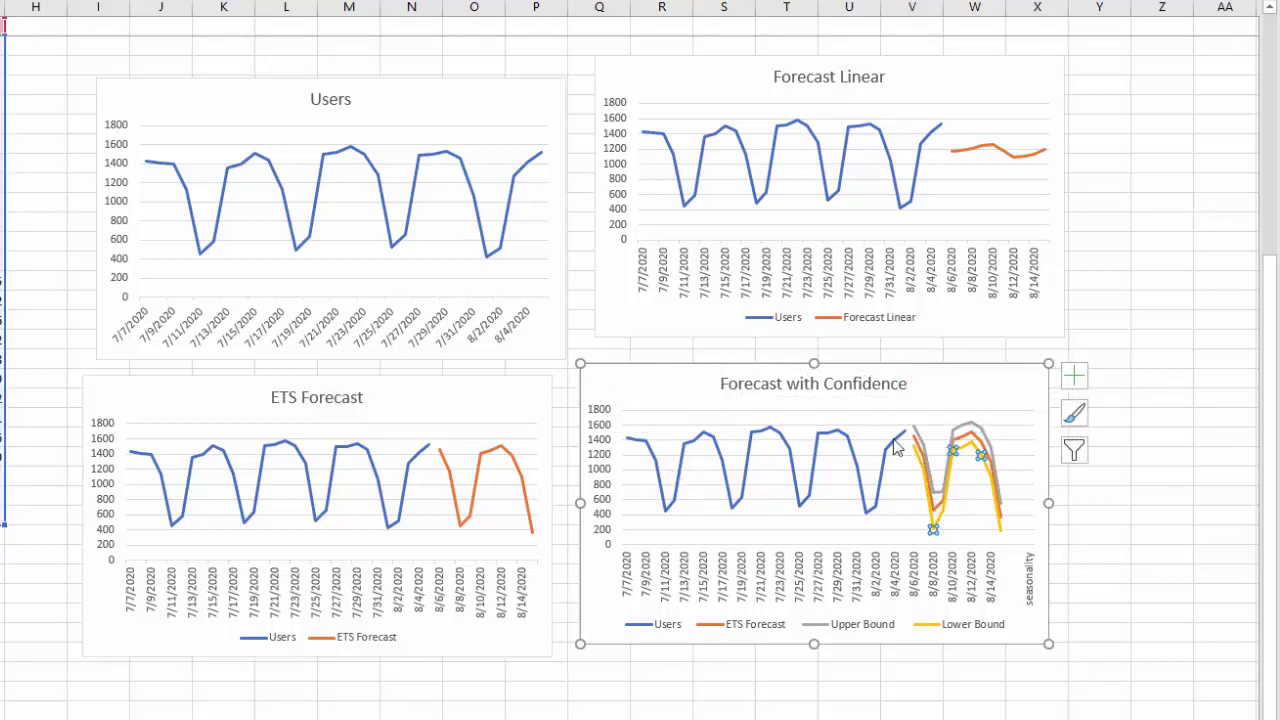
left_click(970, 425)
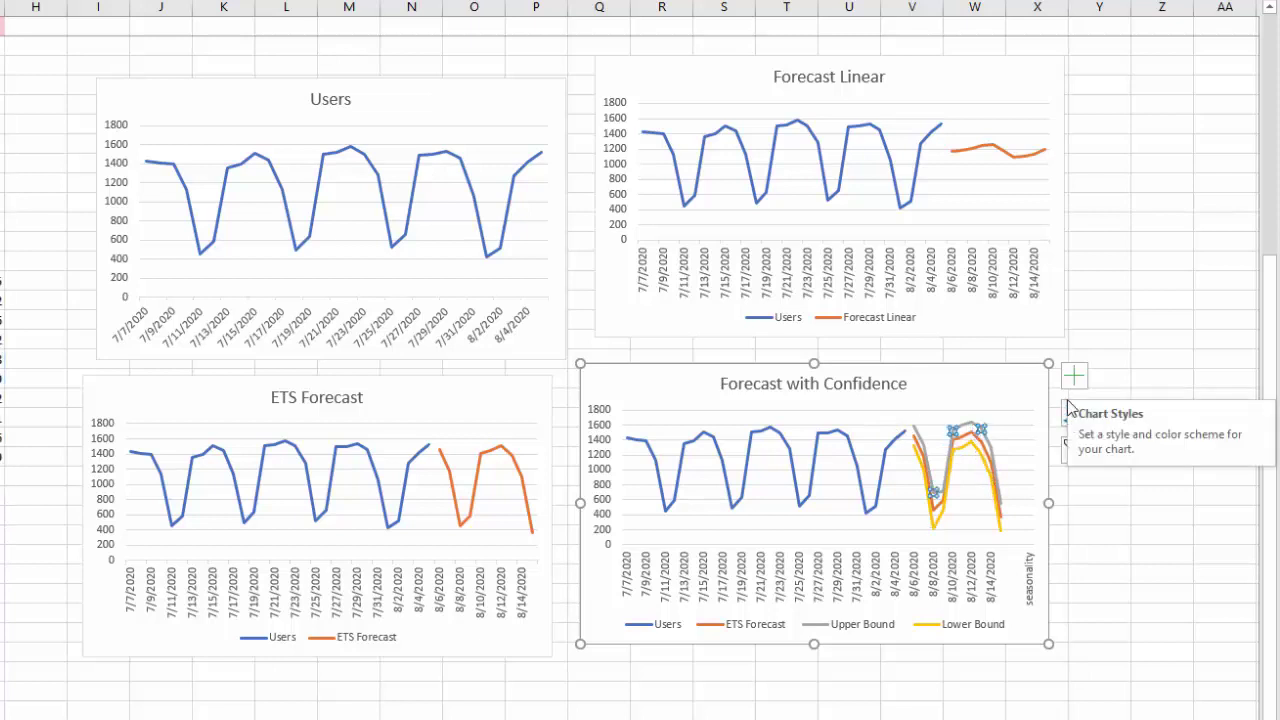
left_click(1073, 377)
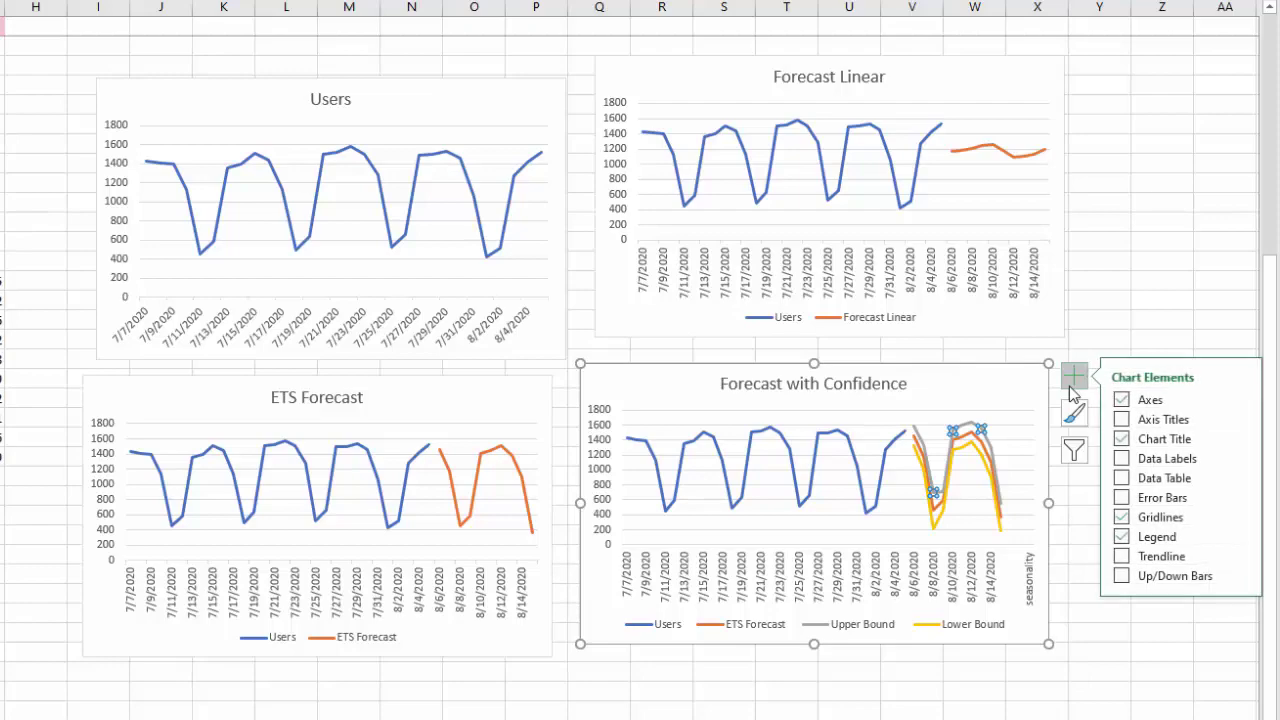
left_click(1074, 412)
left_click(1020, 467)
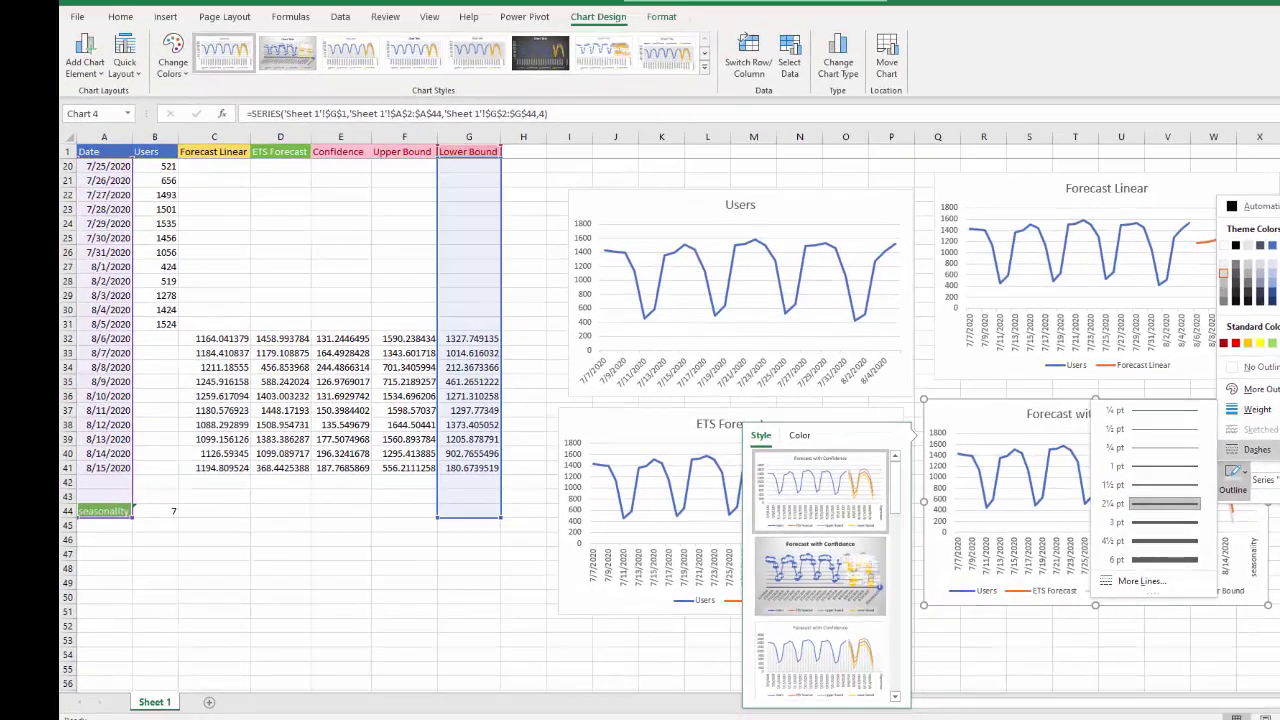
mouse_move(1033, 432)
left_click(1275, 611)
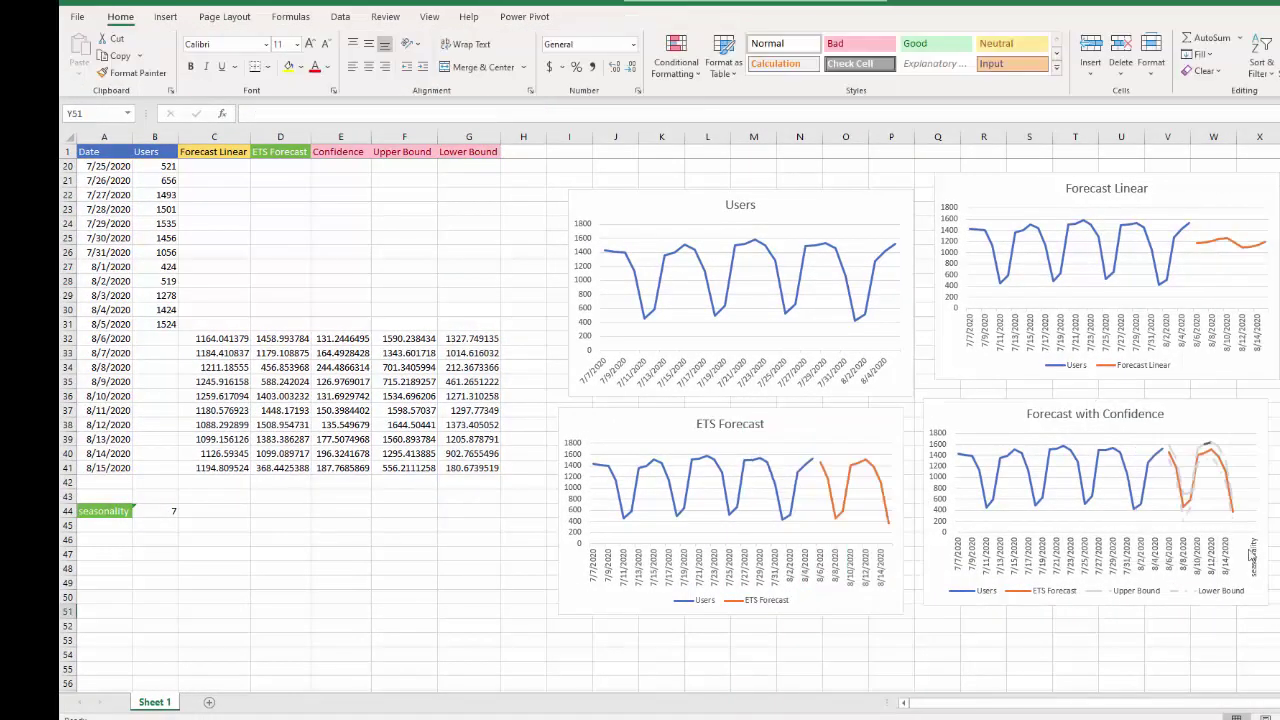
left_click(1137, 628)
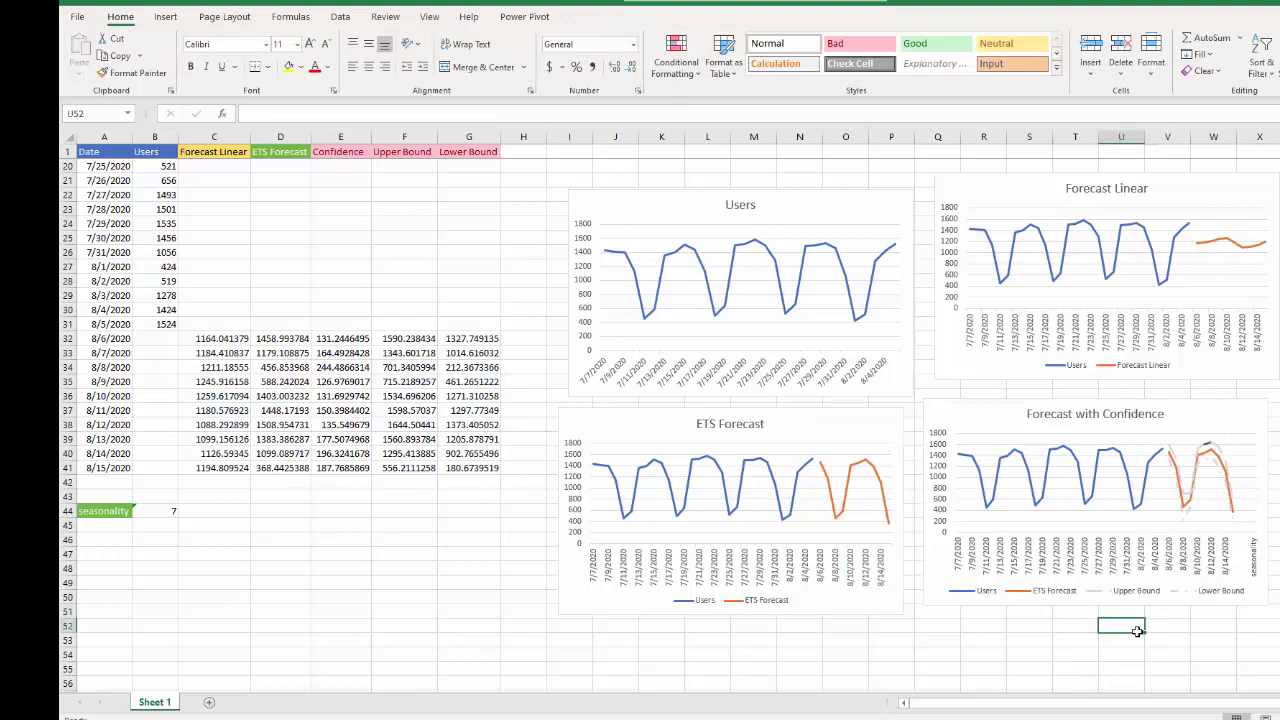
left_click(1185, 493)
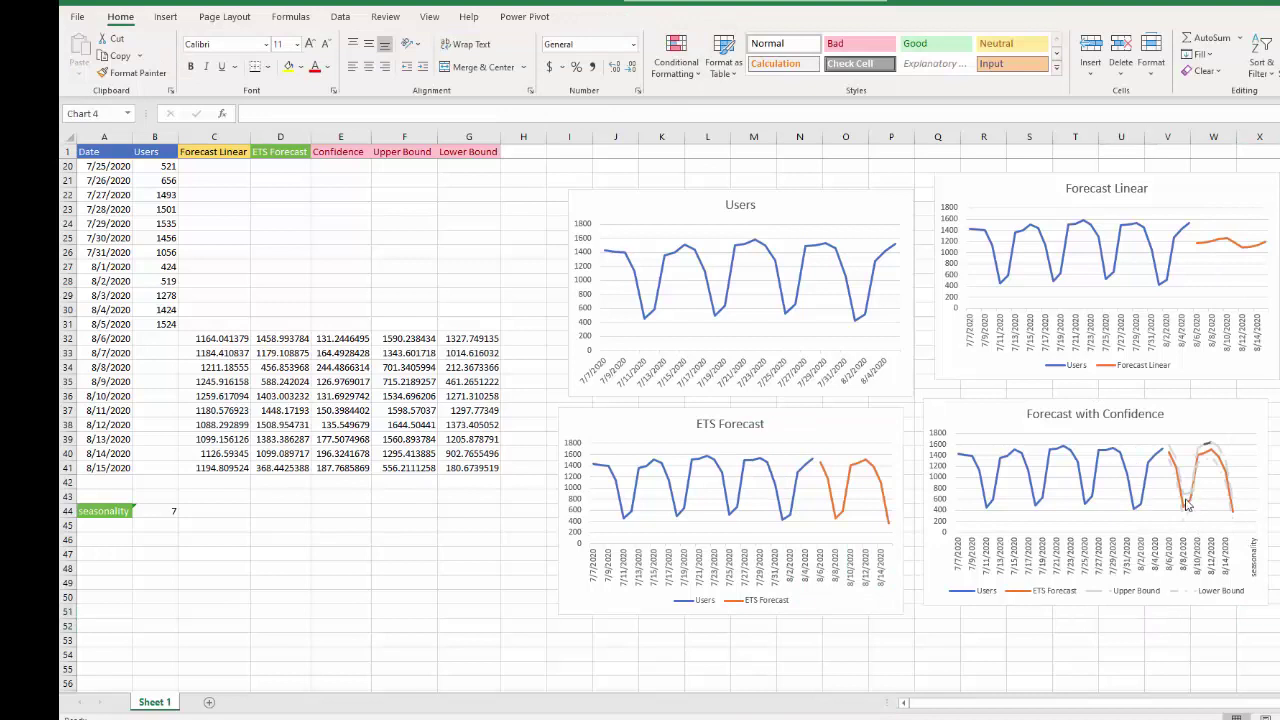
left_click(1219, 449)
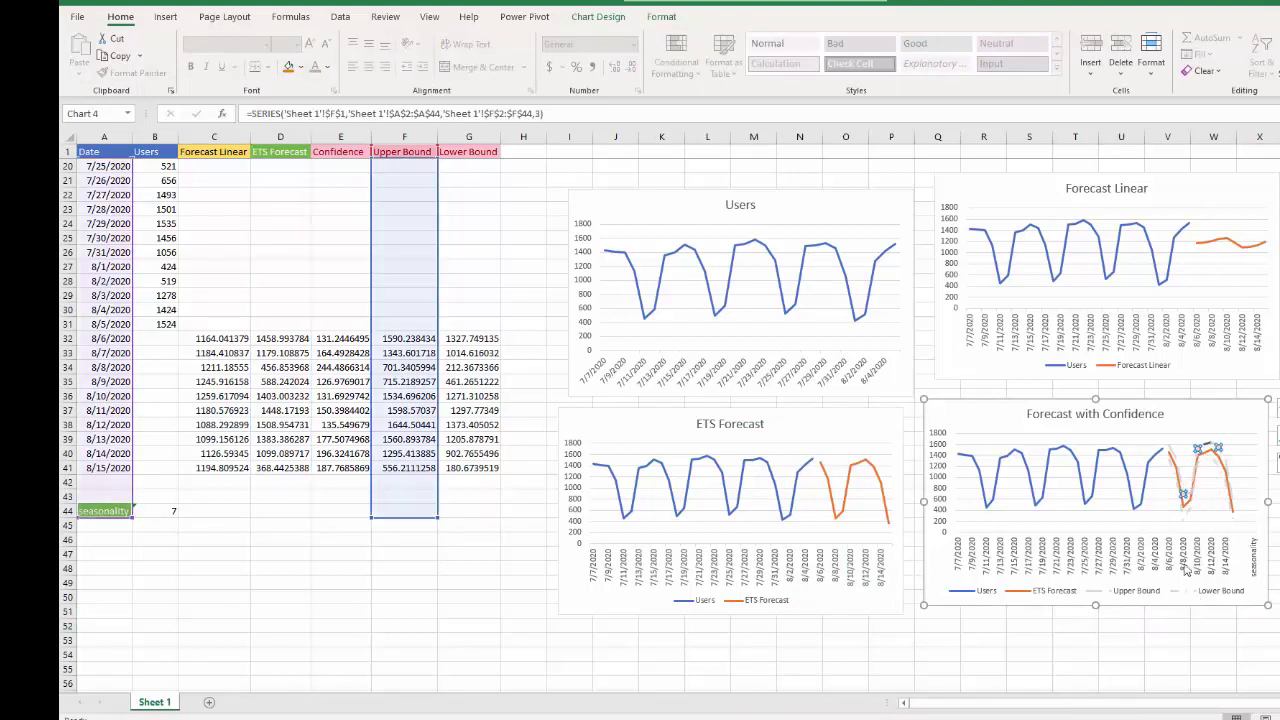
left_click(542, 566)
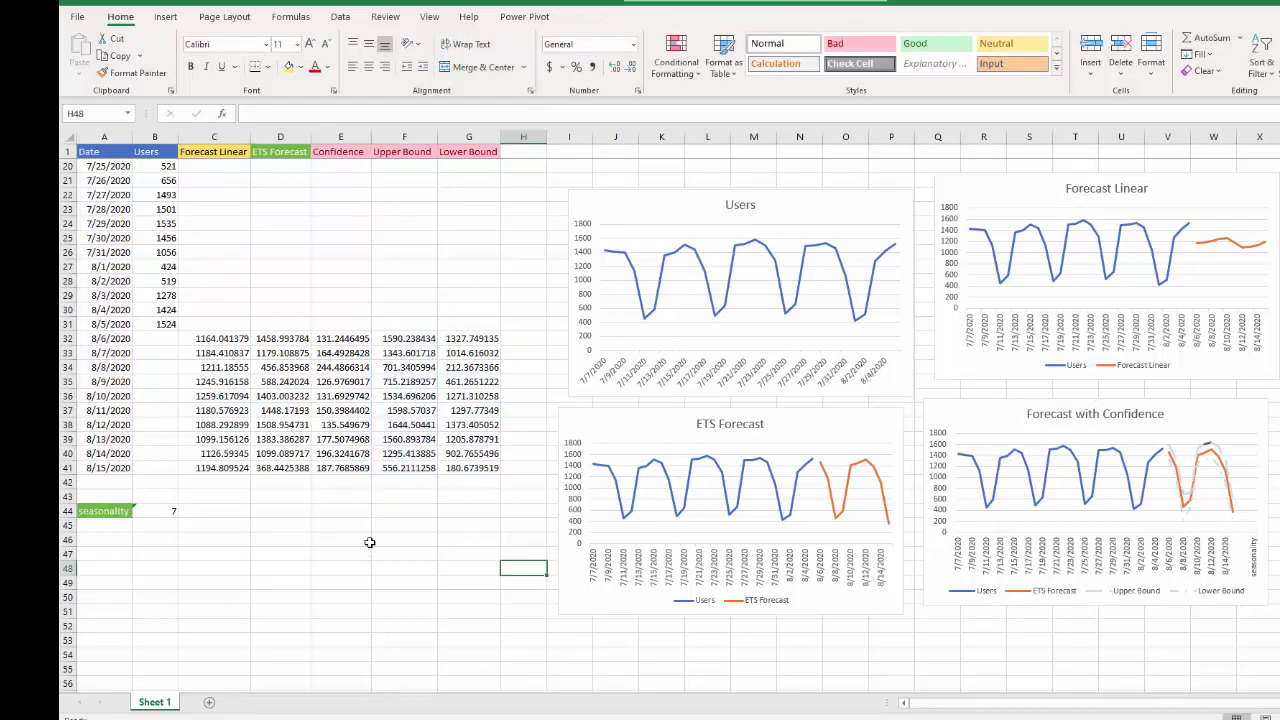
scroll(368, 549, "up", 5)
scroll(371, 557, "down", 5)
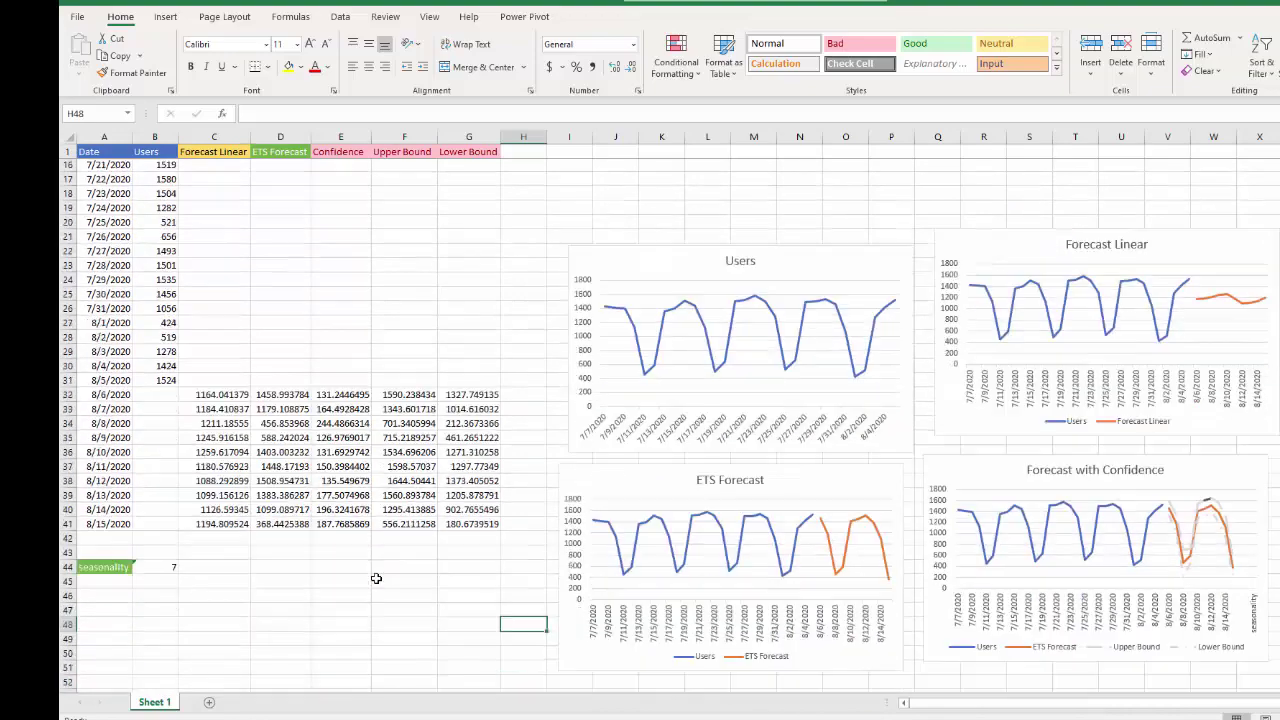
scroll(377, 576, "up", 3)
scroll(374, 586, "down", 3)
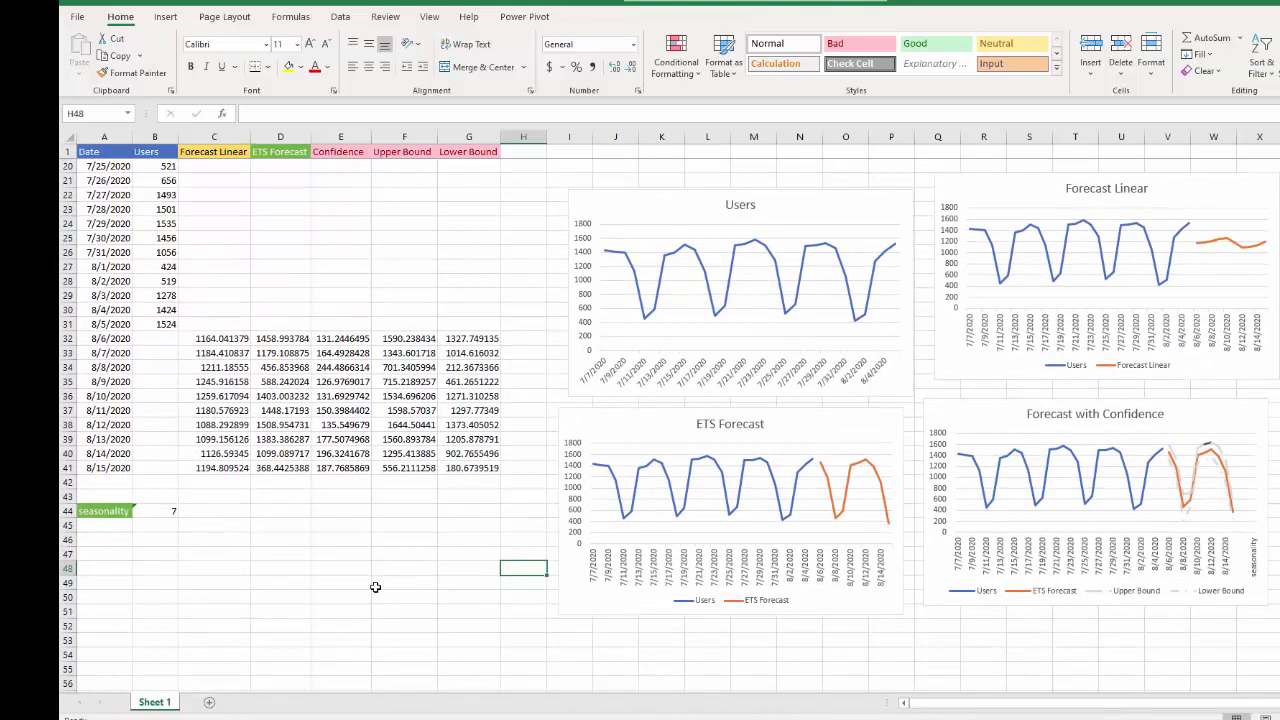
left_click(1149, 583)
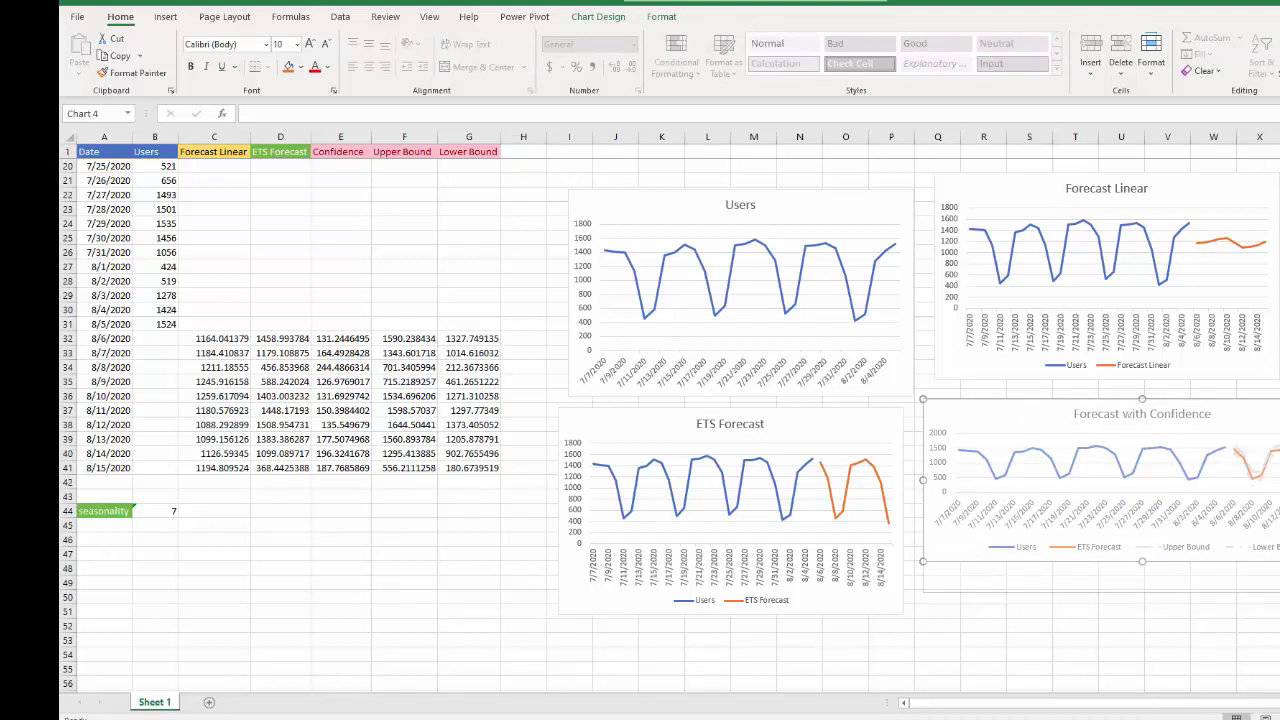
scroll(325, 516, "up", 6)
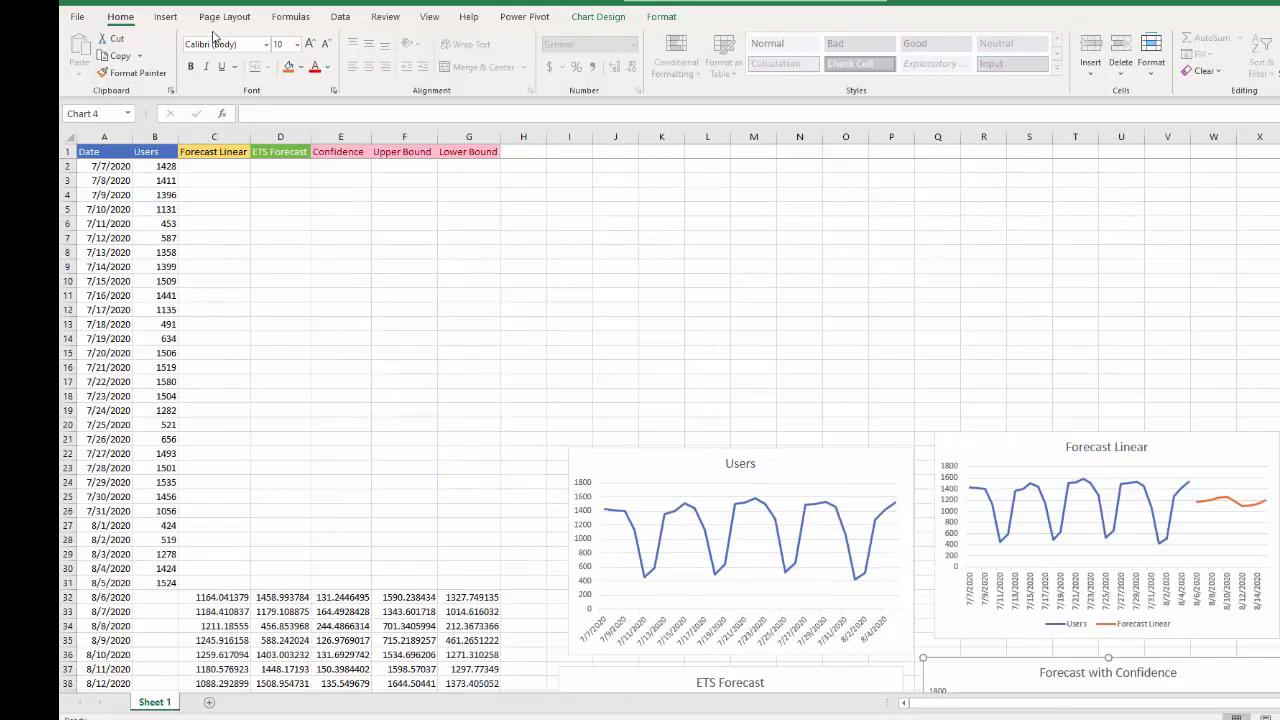
left_click(340, 17)
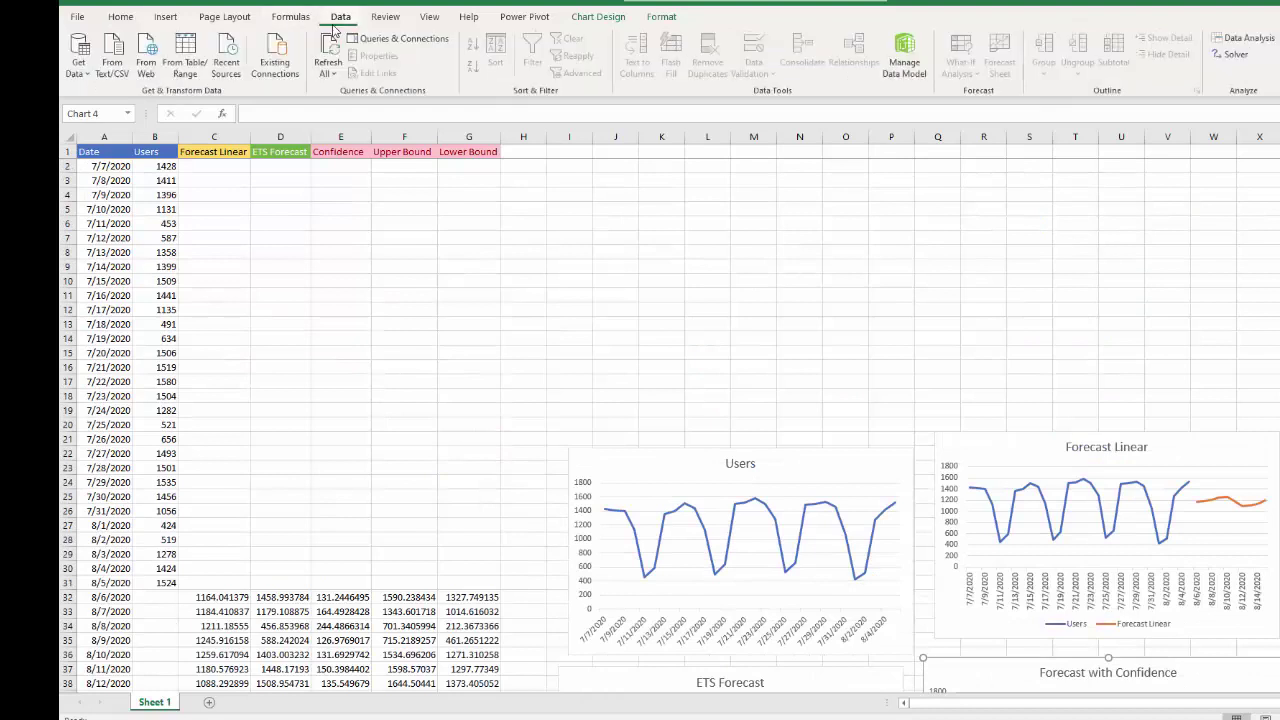
left_click(121, 17)
left_click(288, 176)
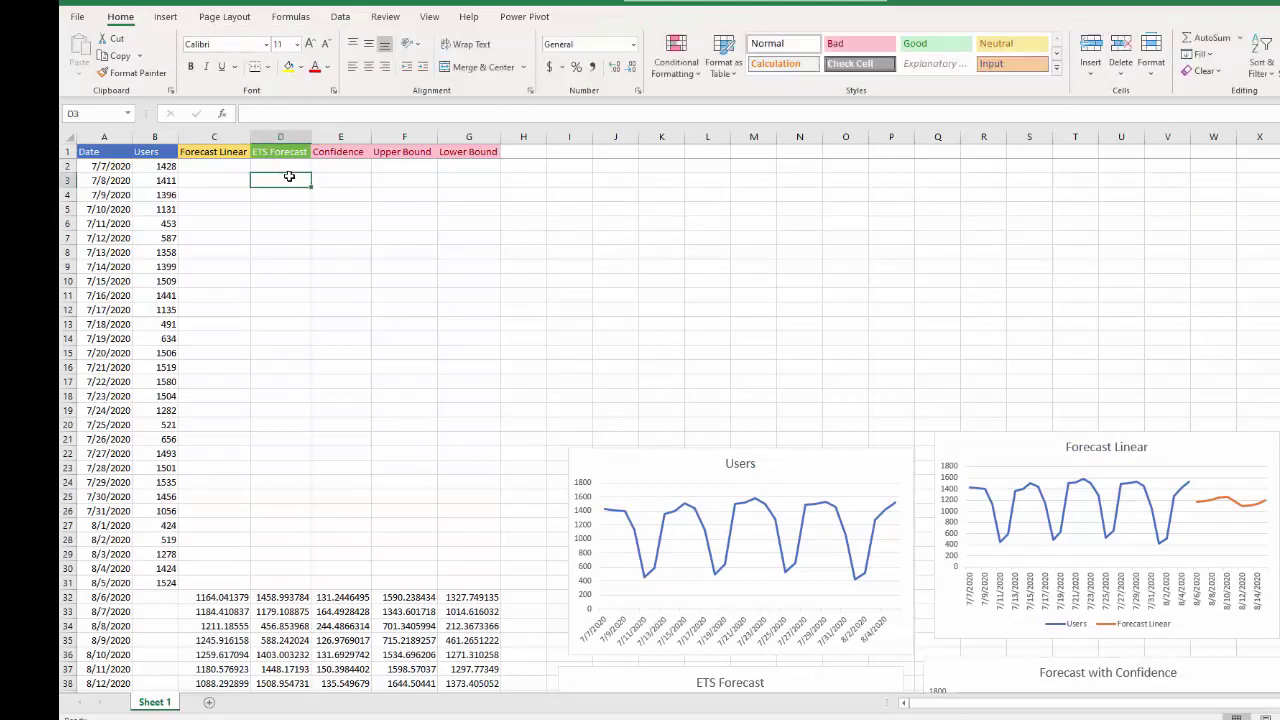
With the Data tab showing, select A1:G41 from the Date heading to Lower Bound row 41.
left_click(342, 17)
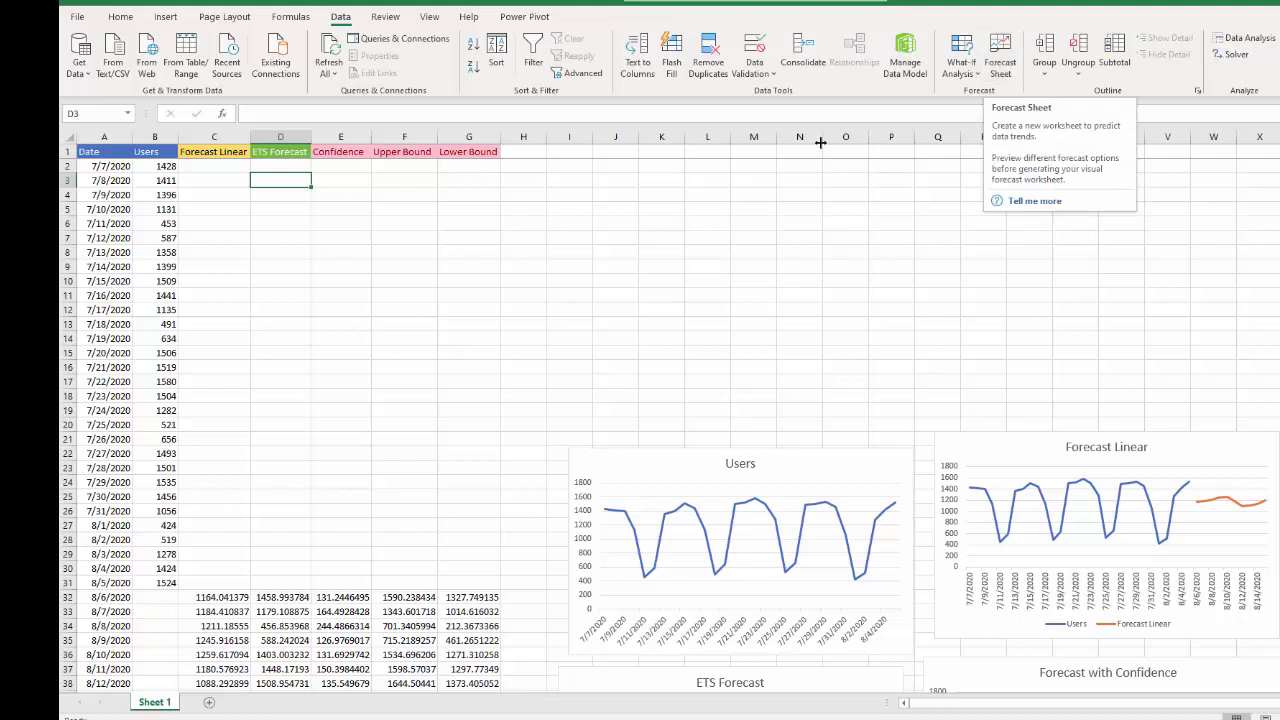
left_click(421, 297)
left_click_drag(92, 156, 493, 621)
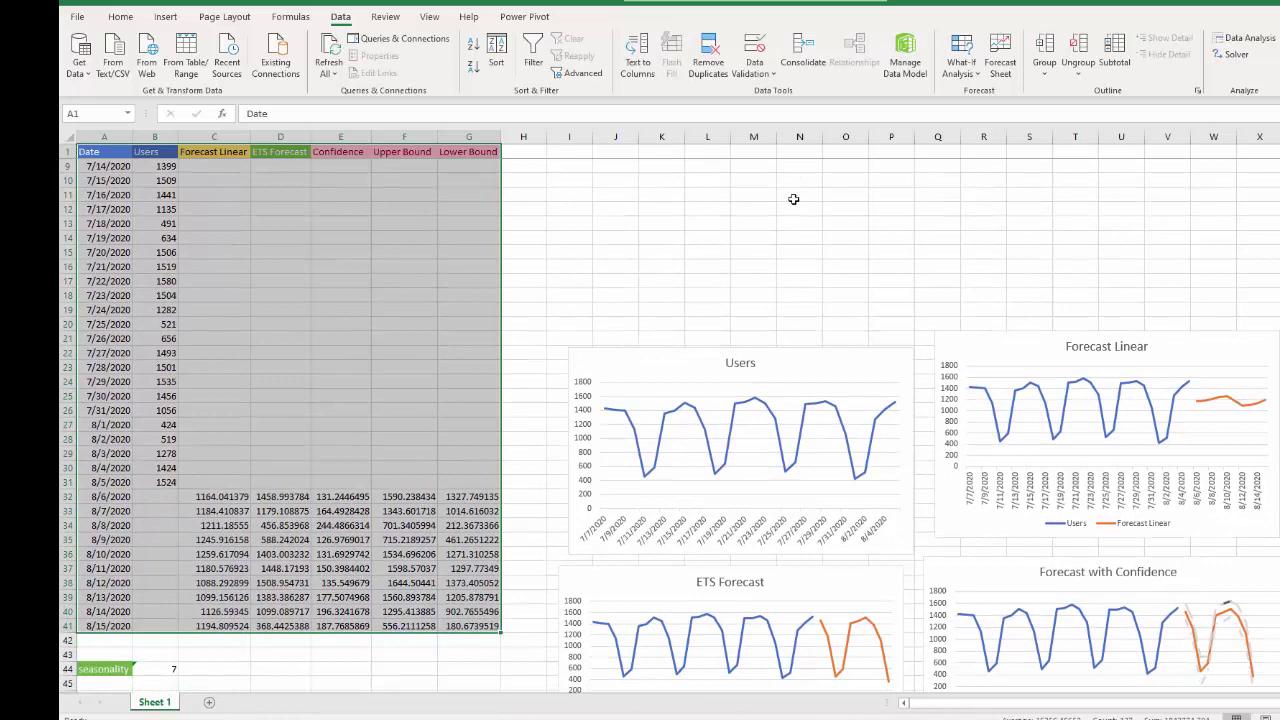
Open Forecast Sheet for the selected table and set the Confidence Interval to 80% under Options.
left_click(1000, 58)
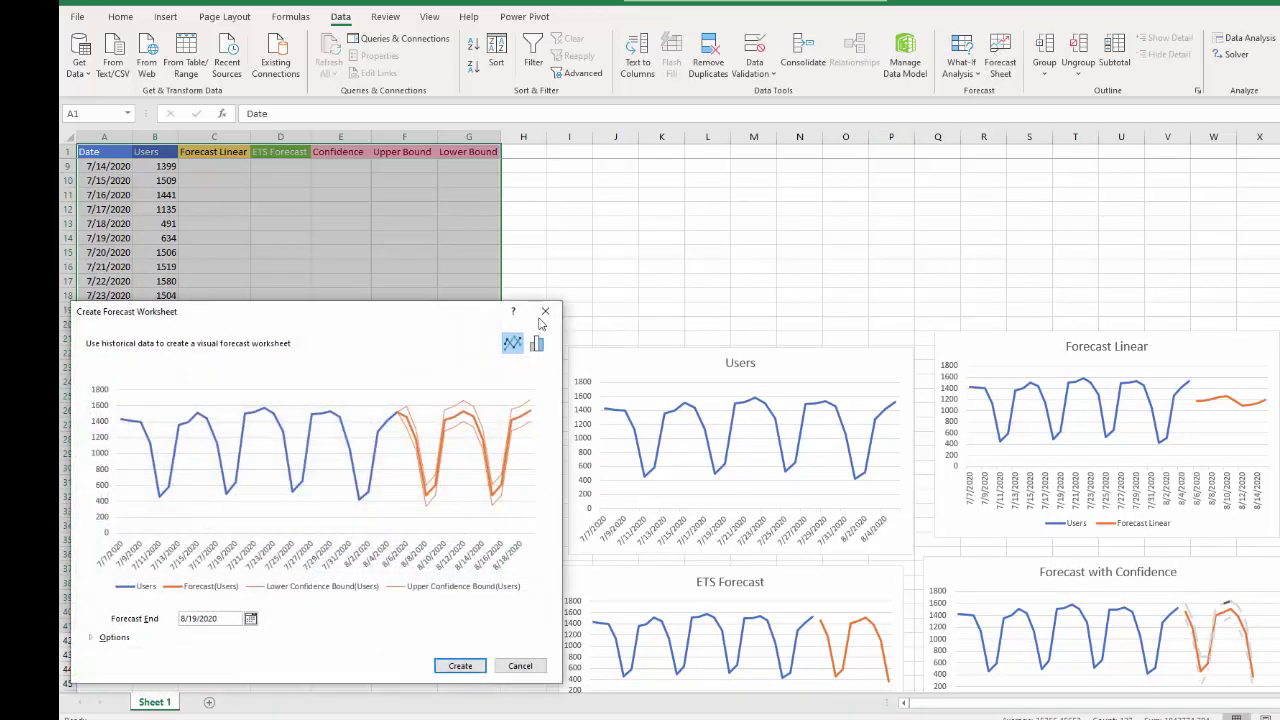
left_click_drag(355, 320, 845, 205)
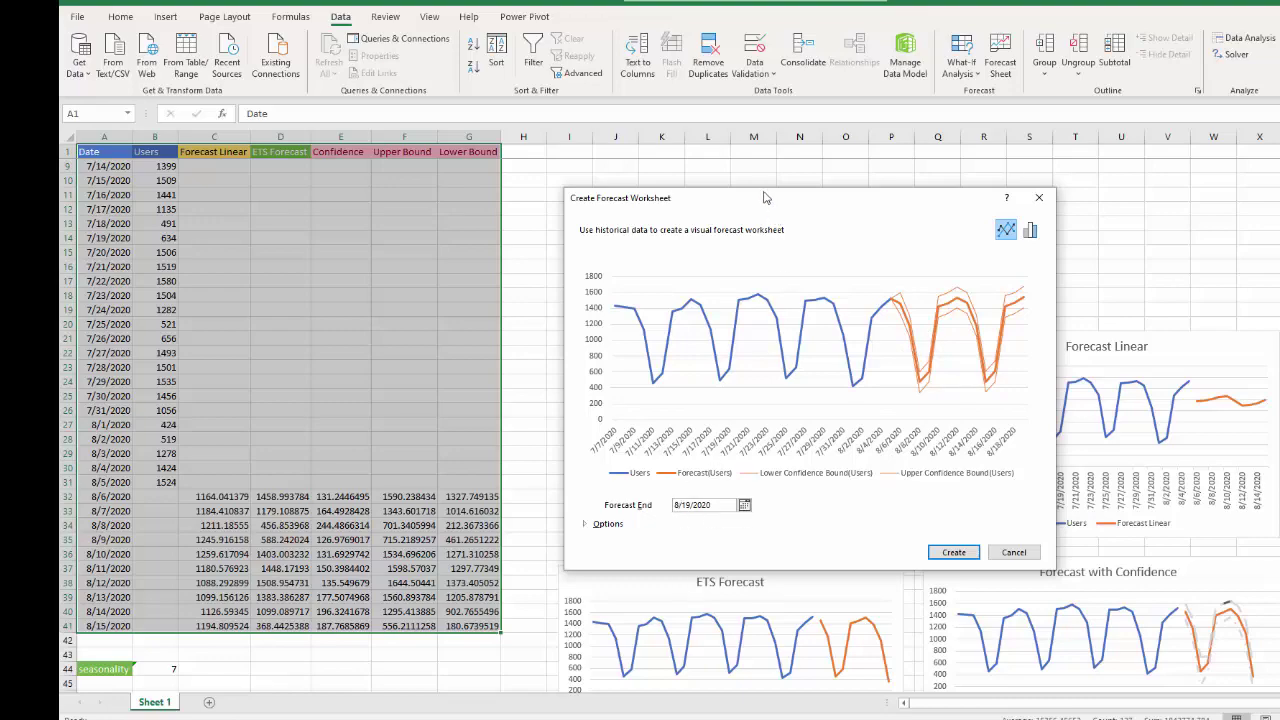
left_click(588, 526)
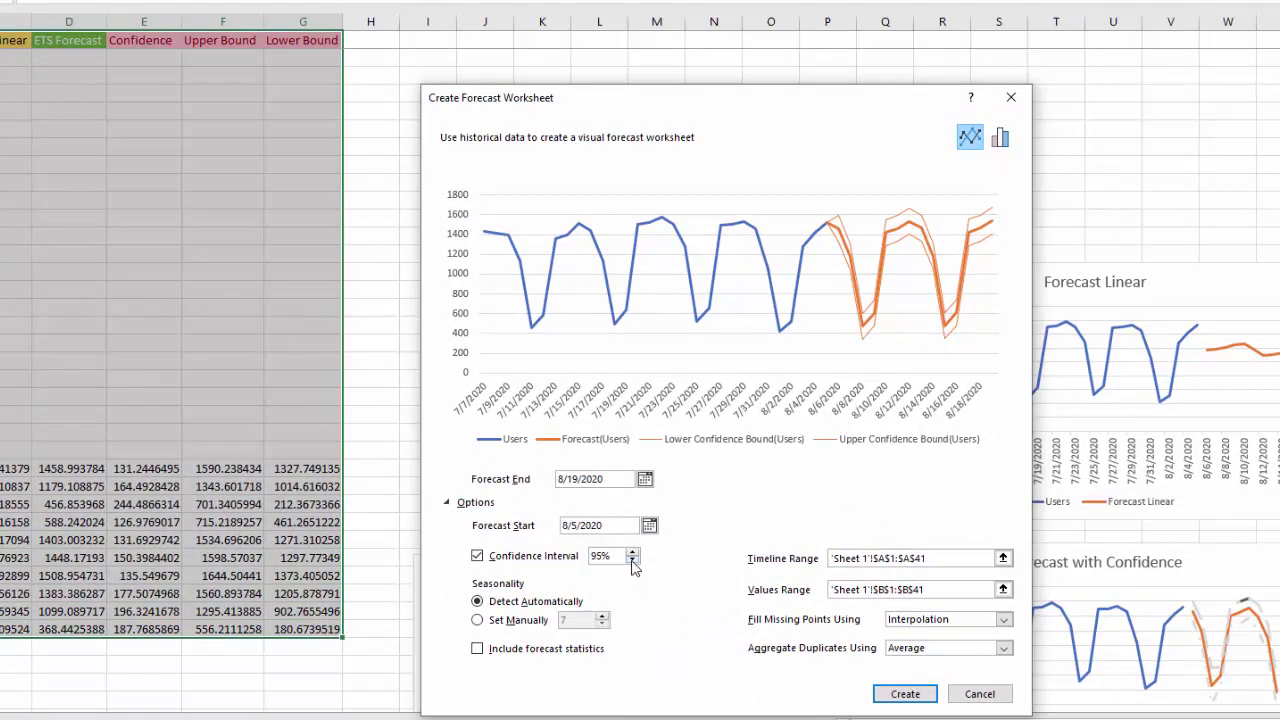
left_click(632, 560)
left_click_drag(610, 562, 593, 561)
type("80")
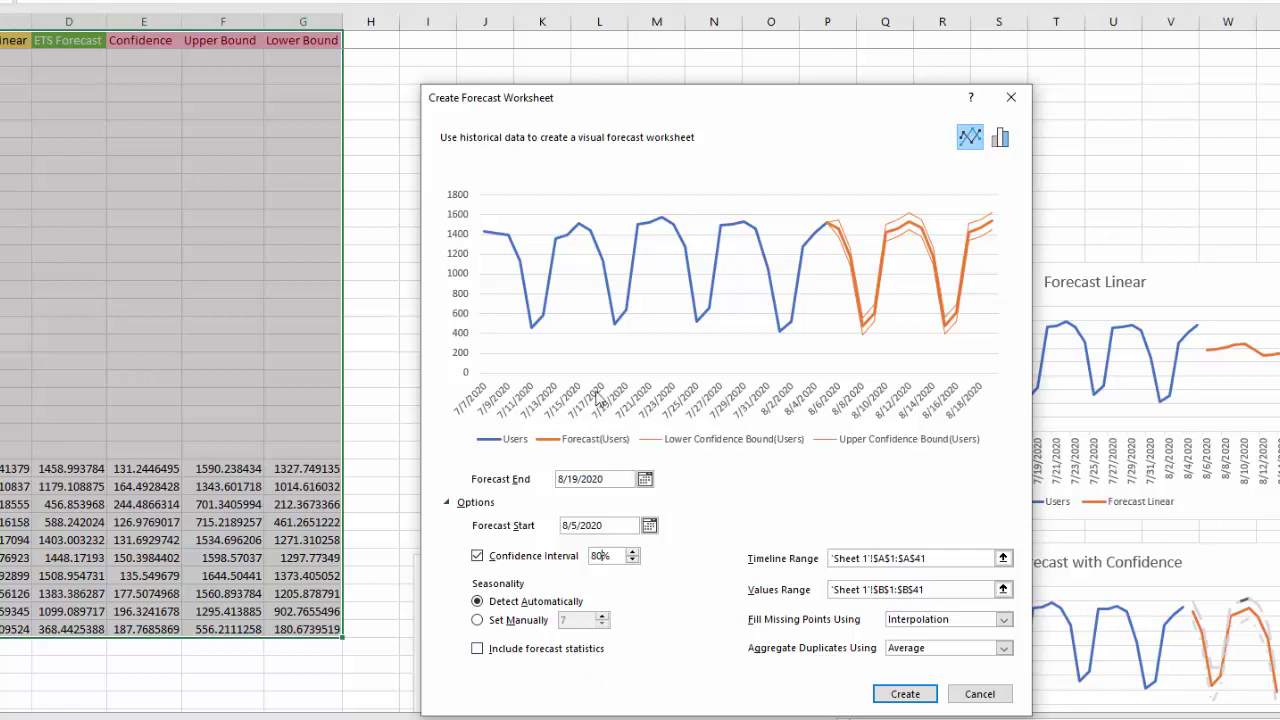
left_click_drag(653, 99, 591, 85)
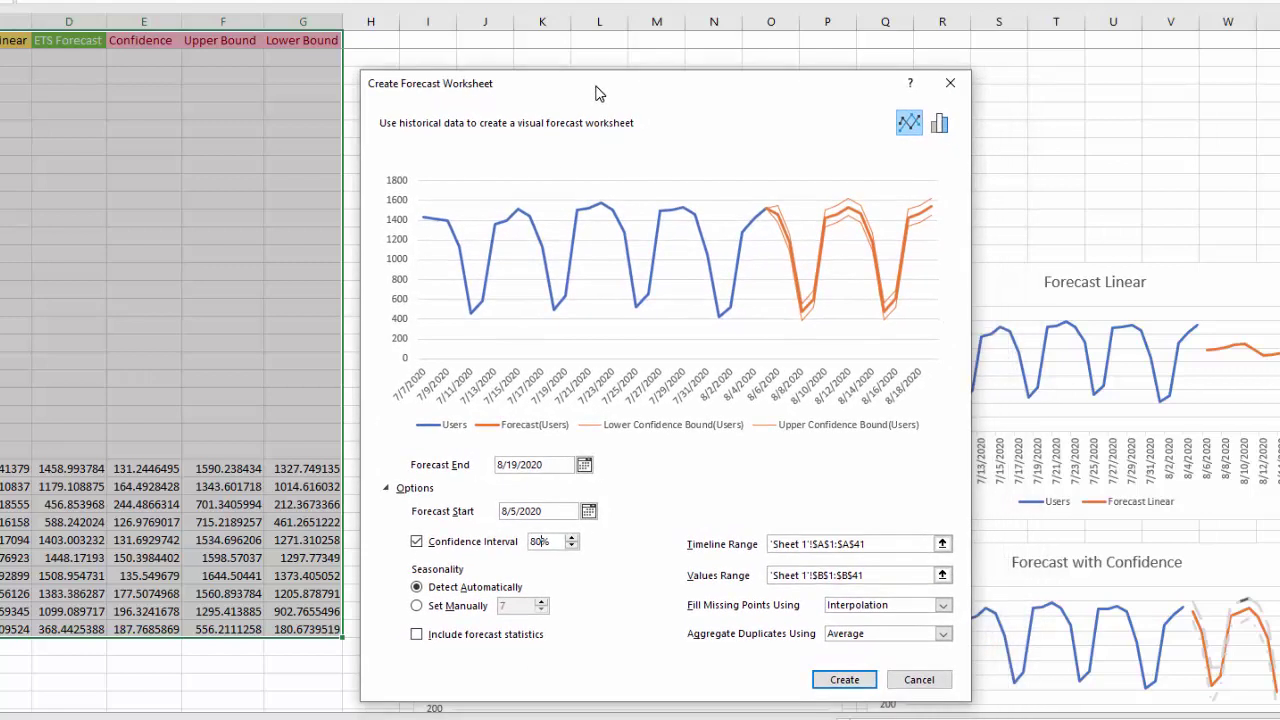